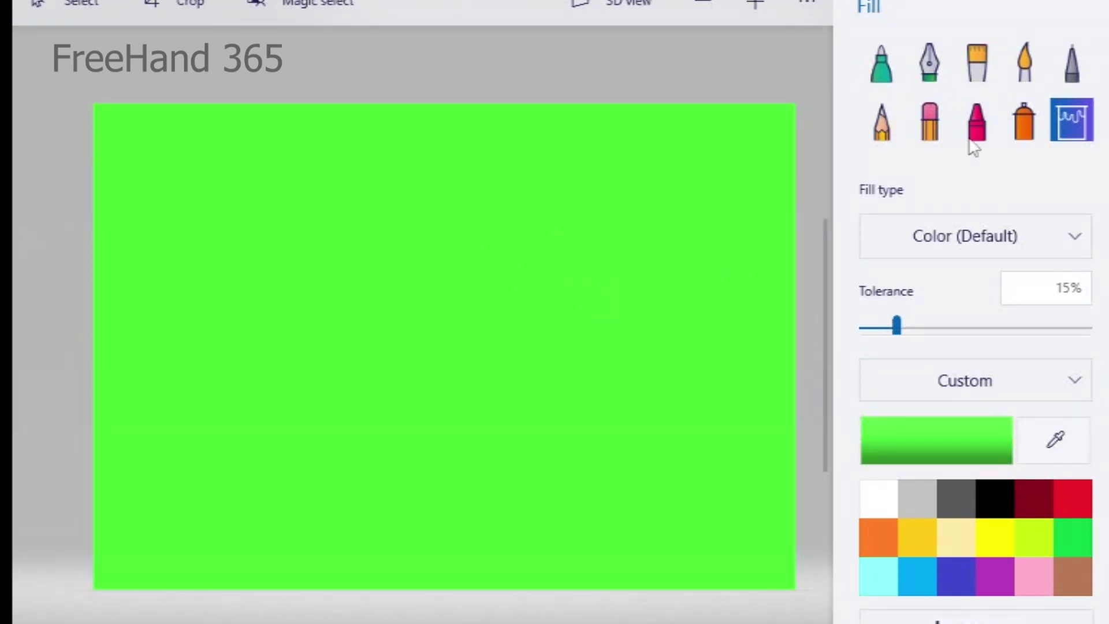
Step: Recolour the canvas background with the palette's green, and set black as the current colour with a fill tolerance of 51%
left_click(988, 497)
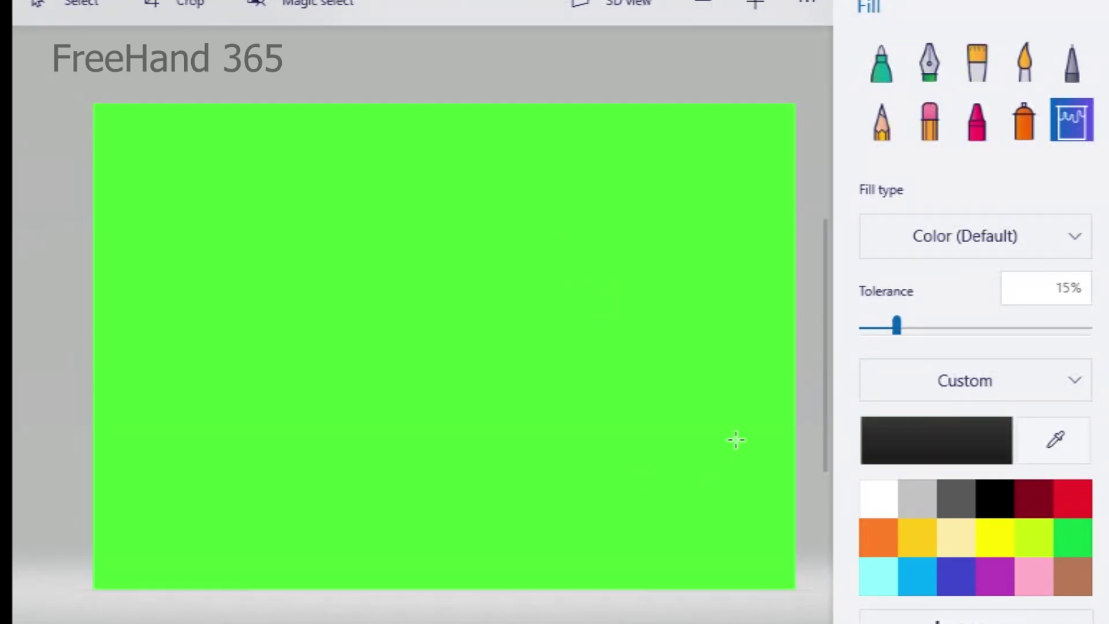
left_click(917, 327)
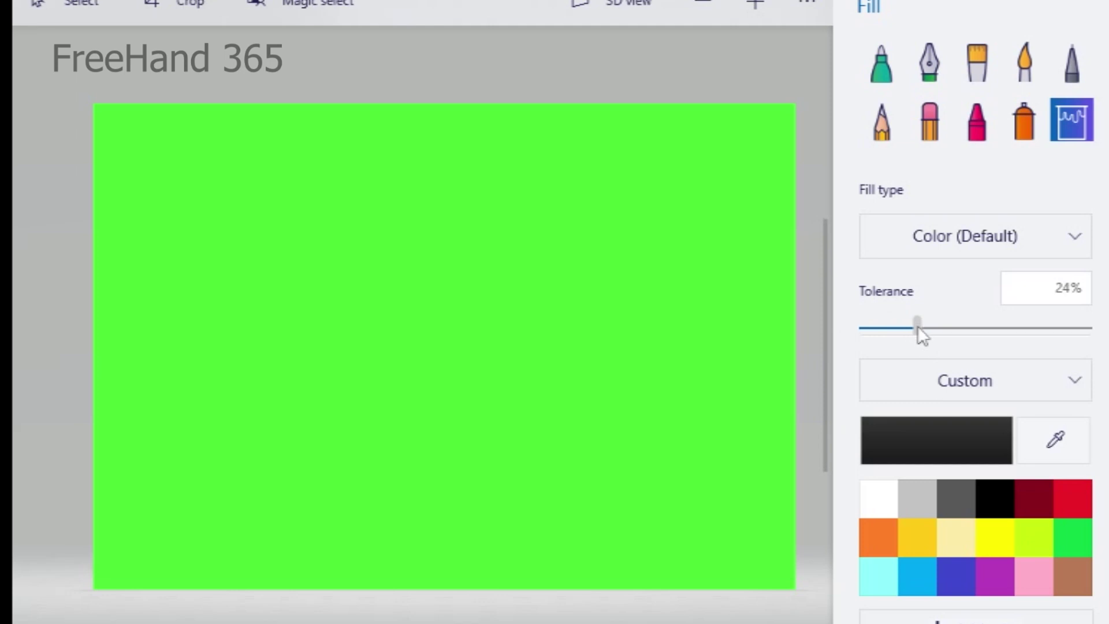
left_click(1080, 379)
left_click(846, 237)
left_click(1072, 239)
left_click(855, 306)
left_click(977, 327)
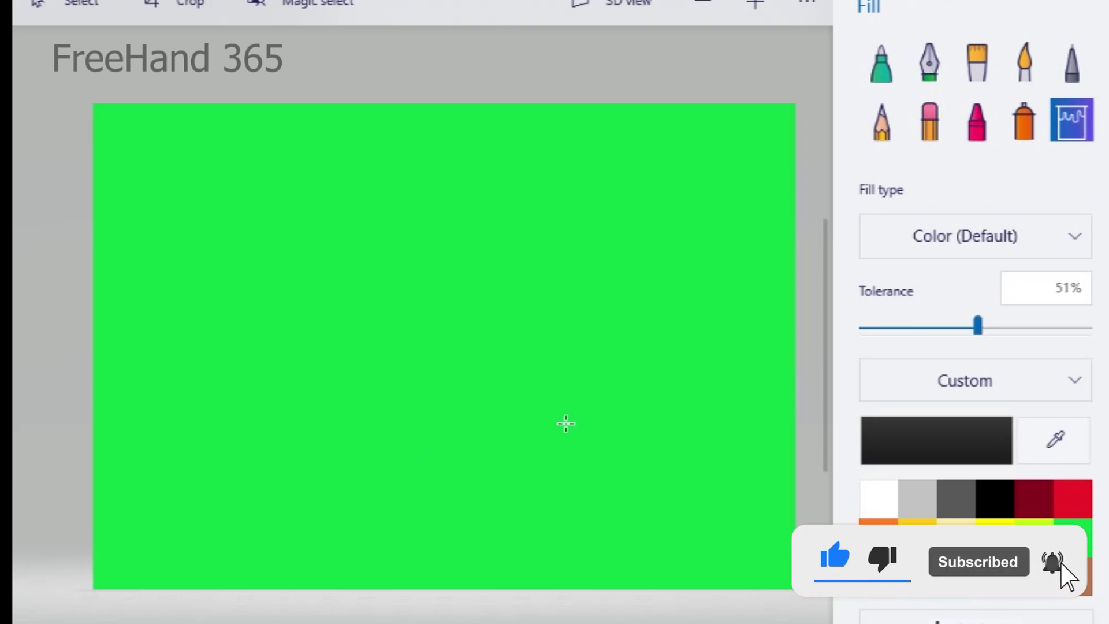
Step: Paint a solid black ground across the lower part of the canvas with the Marker at 63 px thickness
left_click(1082, 78)
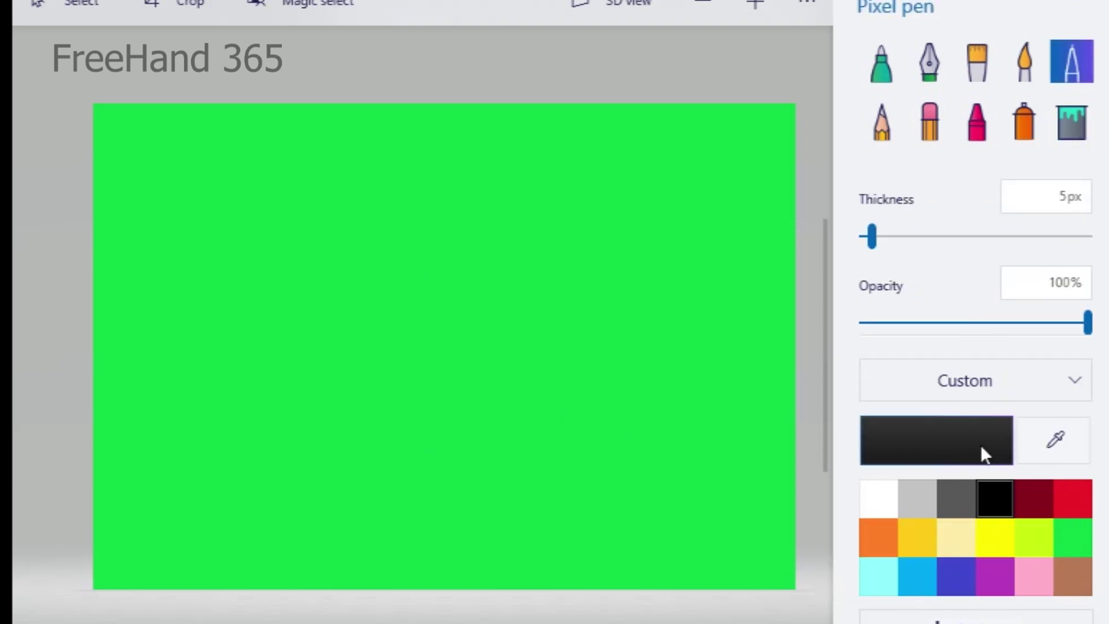
left_click(877, 60)
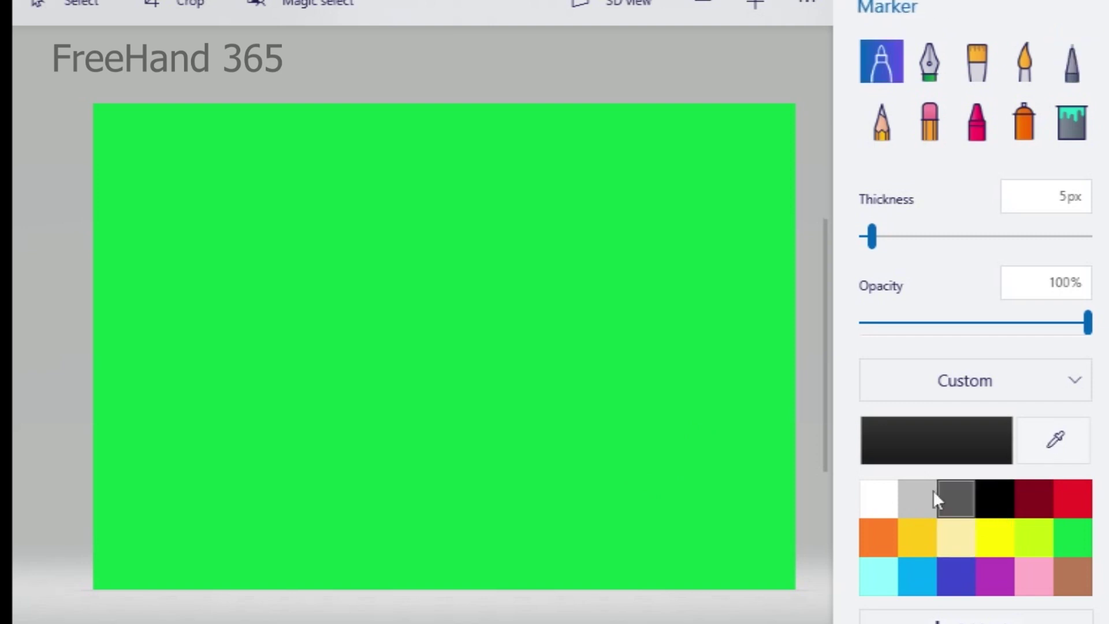
left_click_drag(116, 475, 514, 545)
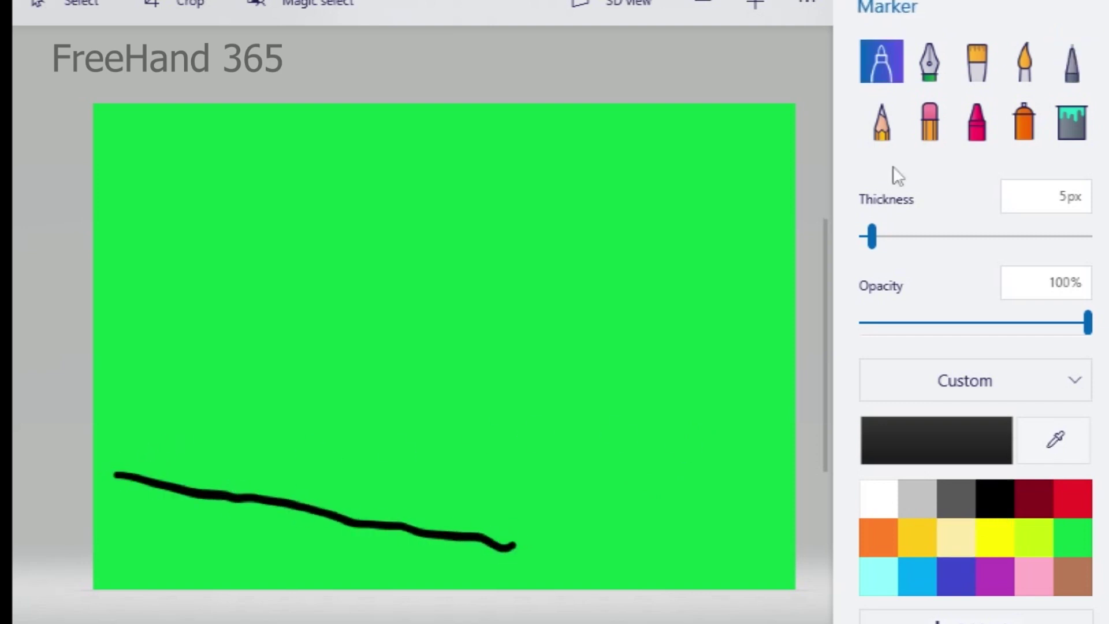
left_click_drag(966, 236, 1004, 237)
mouse_move(484, 553)
left_mouse_down()
mouse_move(191, 547)
mouse_move(80, 508)
mouse_move(335, 555)
mouse_move(736, 534)
mouse_move(862, 509)
mouse_move(394, 585)
mouse_move(75, 578)
left_mouse_up()
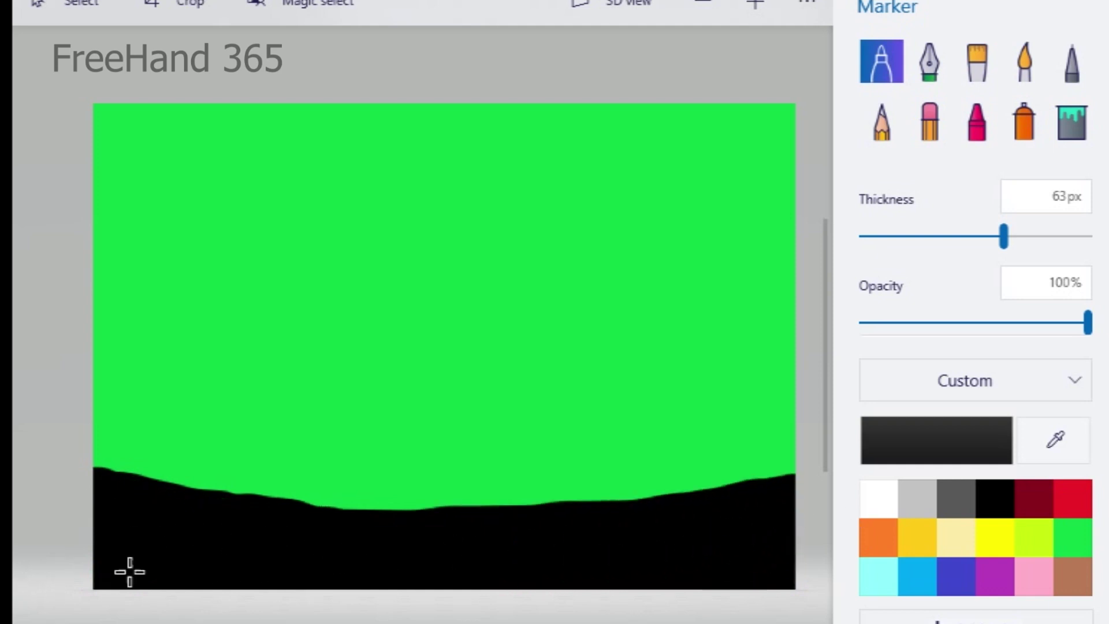
Step: Build the black ground up into raised slopes at both sides of the canvas, leaving a flat valley in the middle
left_click_drag(95, 455, 514, 566)
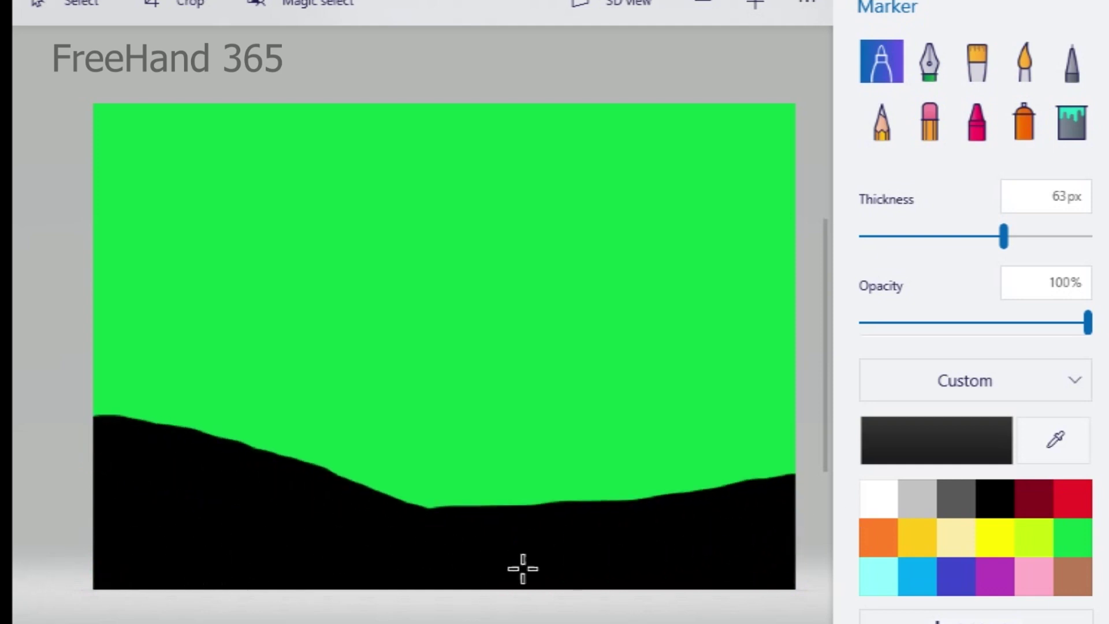
key("ctrl+z")
mouse_move(104, 440)
left_mouse_down()
mouse_move(176, 473)
mouse_move(266, 578)
mouse_move(356, 584)
mouse_move(224, 514)
mouse_move(311, 539)
mouse_move(541, 547)
mouse_move(590, 538)
mouse_move(857, 424)
left_mouse_up()
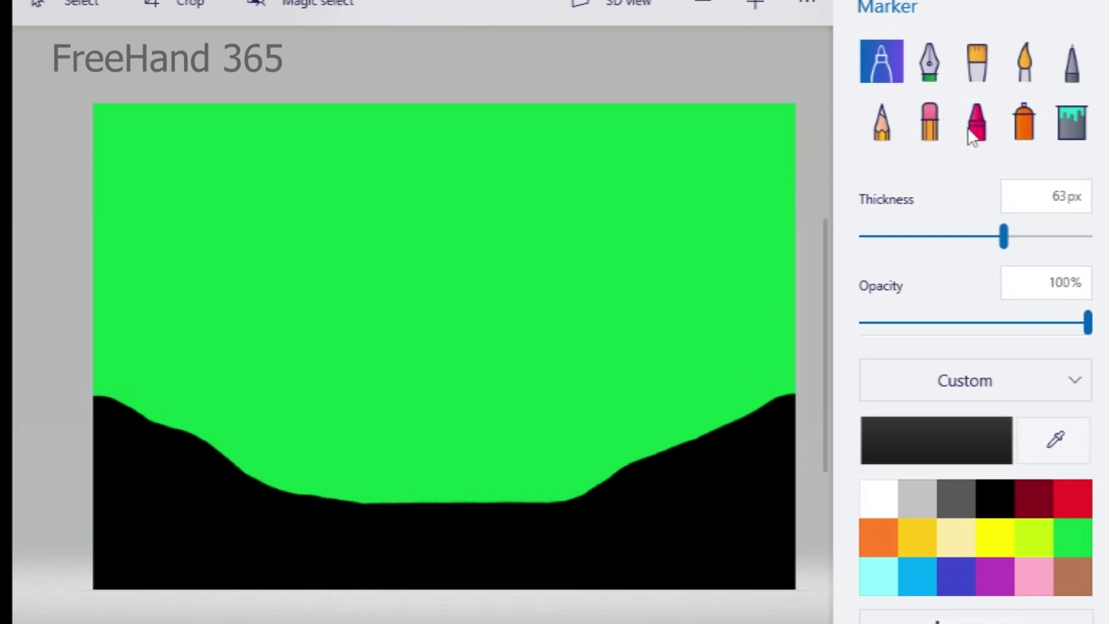
Step: Draw a bare black tree trunk with its main forked branches on the left slope using the 5 px Pixel pen
left_click(1072, 62)
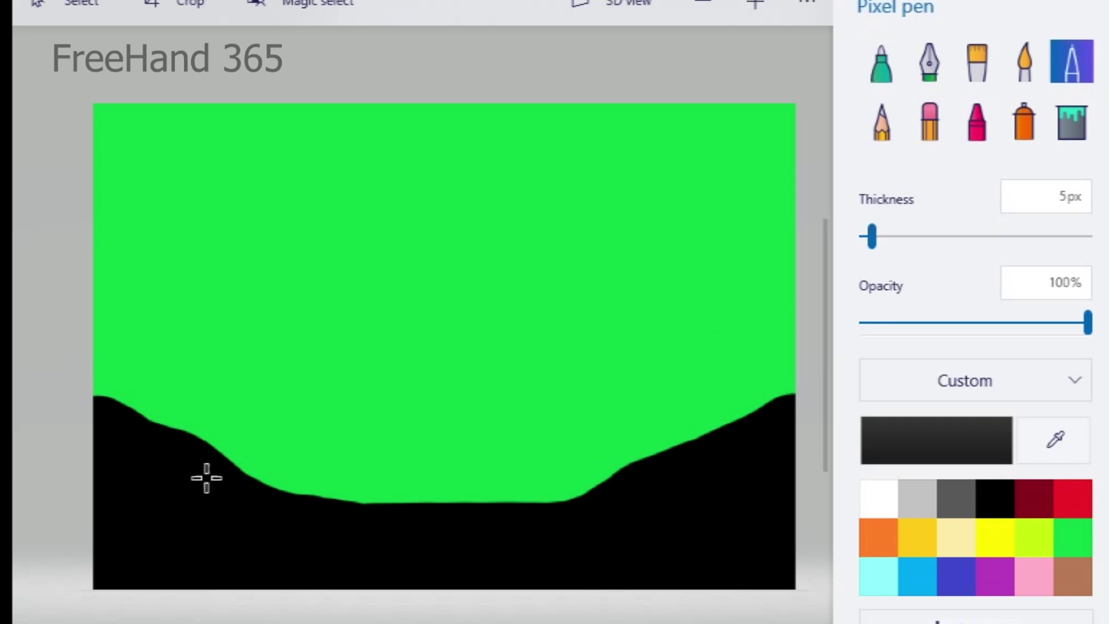
mouse_move(206, 431)
left_mouse_down()
mouse_move(195, 450)
mouse_move(206, 409)
mouse_move(187, 437)
mouse_move(205, 397)
mouse_move(193, 443)
left_mouse_up()
mouse_move(213, 379)
left_mouse_down()
mouse_move(207, 413)
mouse_move(218, 358)
mouse_move(312, 202)
left_mouse_up()
mouse_move(204, 417)
left_mouse_down()
mouse_move(166, 131)
mouse_move(179, 211)
mouse_move(216, 298)
mouse_move(214, 350)
mouse_move(177, 448)
left_mouse_up()
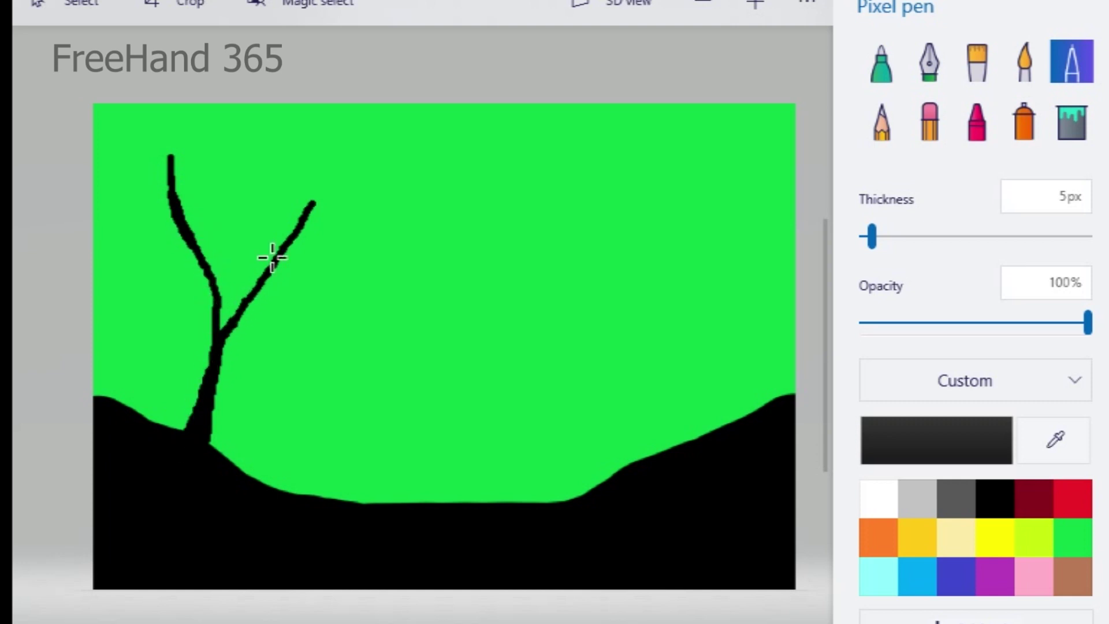
left_click_drag(241, 315, 375, 229)
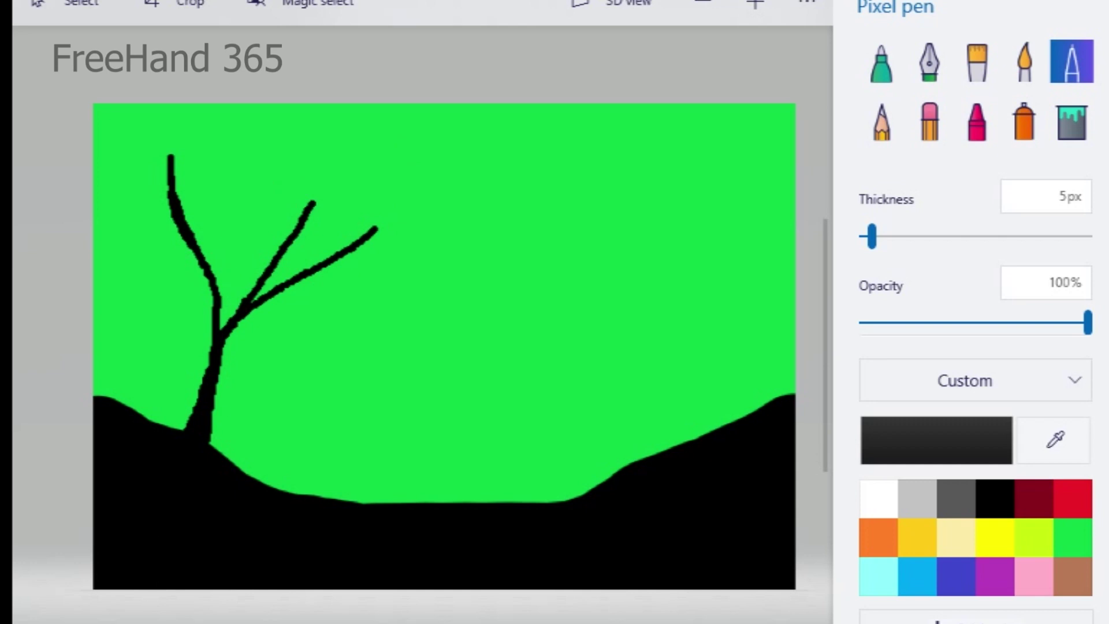
Step: Add an upward branch to the left tree's right limb and thicken that limb down to the trunk
mouse_move(463, 621)
left_click(560, 495)
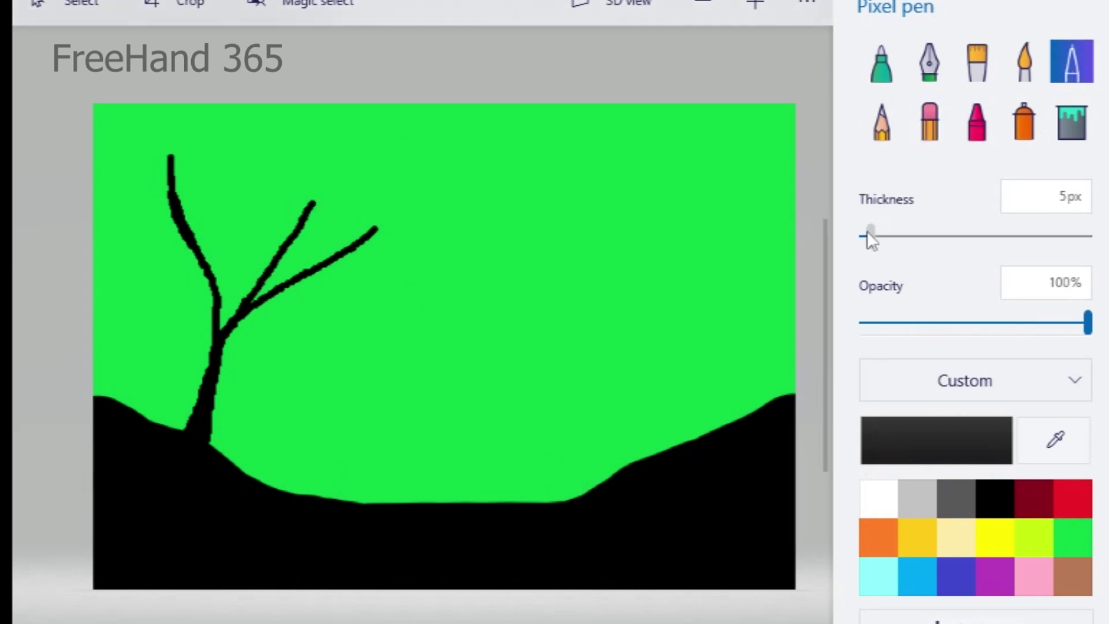
left_click_drag(248, 325, 433, 230)
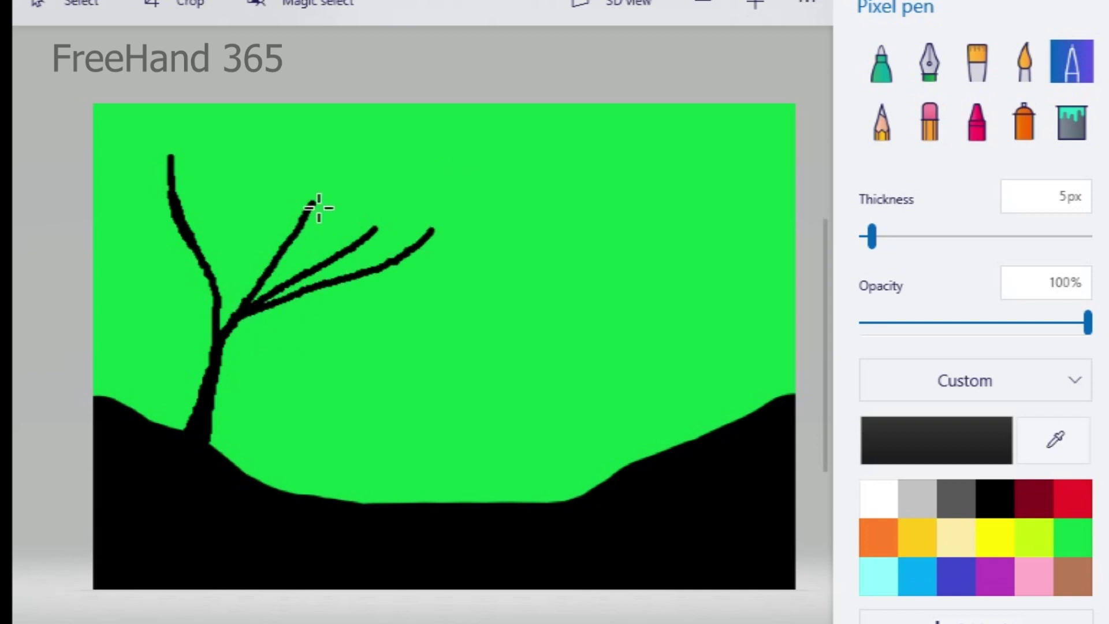
key("ctrl+z")
left_click_drag(269, 272, 263, 134)
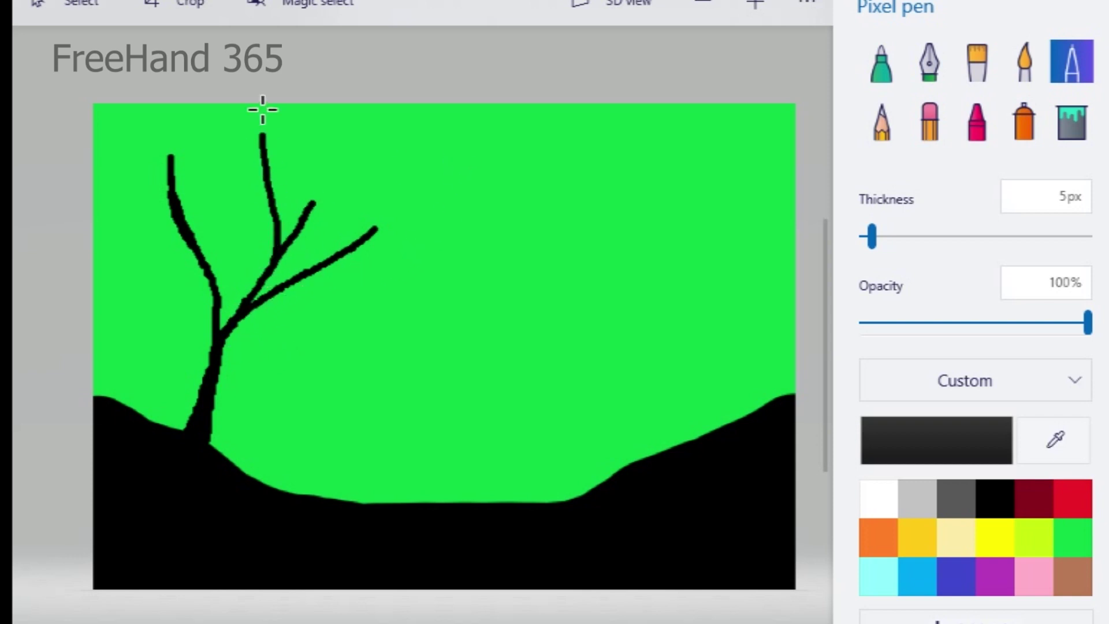
mouse_move(270, 267)
left_mouse_down()
mouse_move(272, 230)
mouse_move(254, 285)
mouse_move(215, 324)
mouse_move(225, 318)
left_mouse_up()
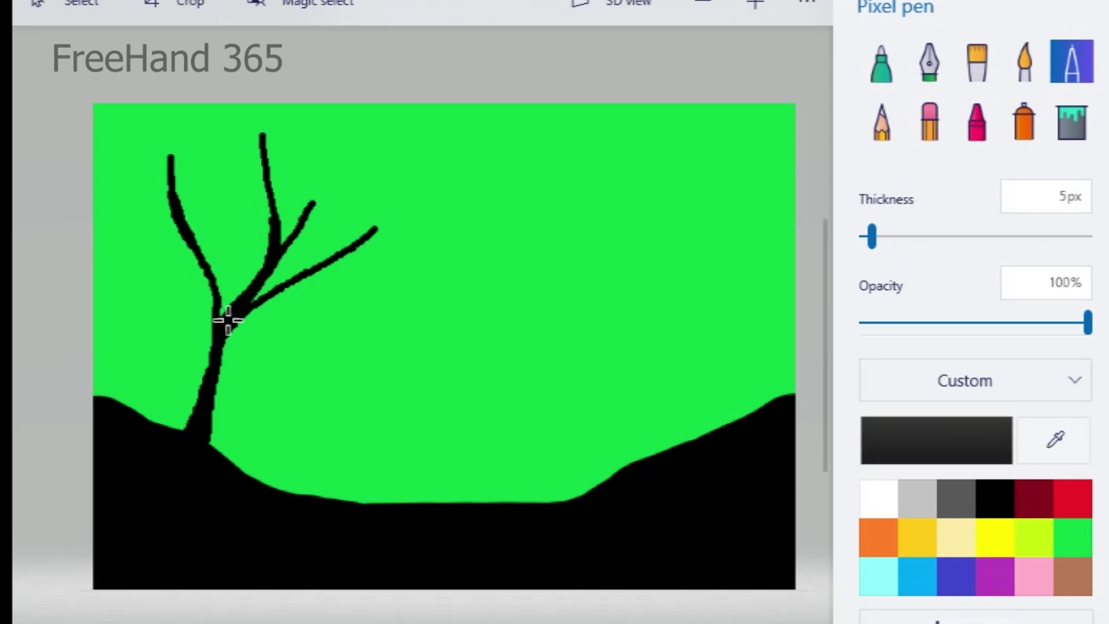
Step: Add a long limb reaching the canvas's left edge with a side branch, plus a tall central branch on the left tree
mouse_move(208, 371)
left_mouse_down()
mouse_move(129, 215)
mouse_move(173, 295)
mouse_move(204, 407)
mouse_move(178, 302)
mouse_move(94, 173)
left_mouse_up()
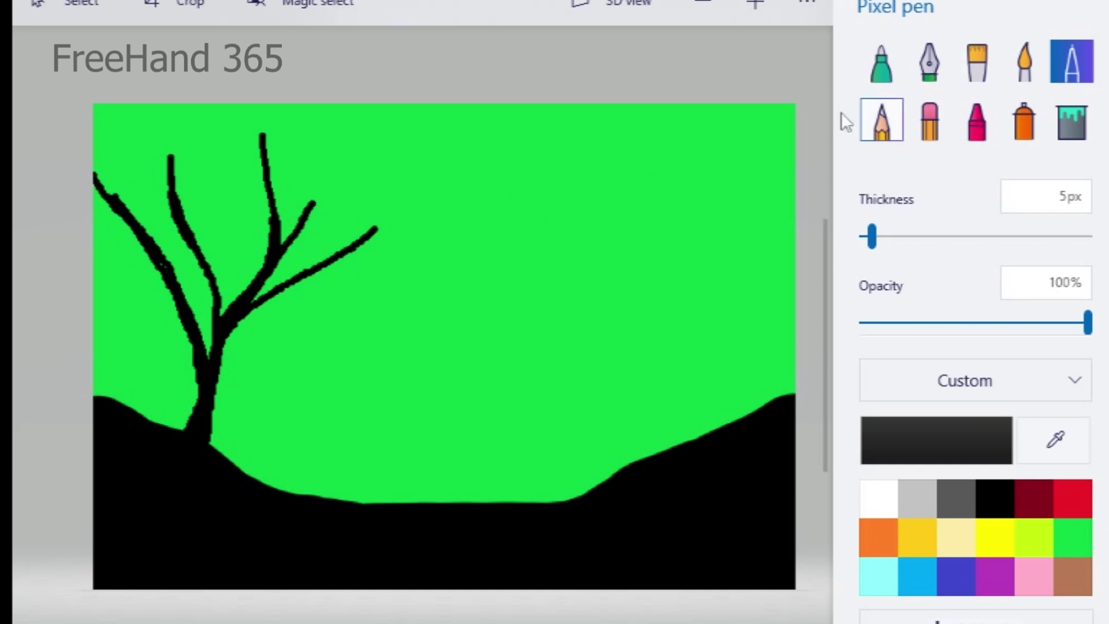
left_click_drag(185, 310, 136, 124)
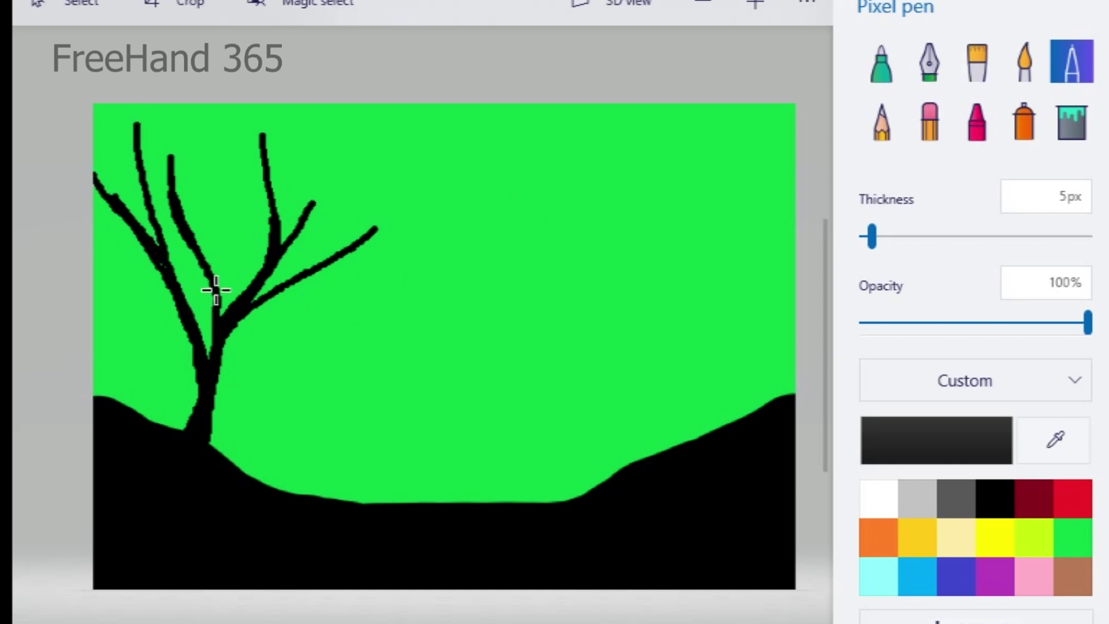
mouse_move(215, 289)
left_mouse_down()
mouse_move(201, 212)
mouse_move(220, 104)
left_mouse_up()
left_click_drag(213, 274, 201, 223)
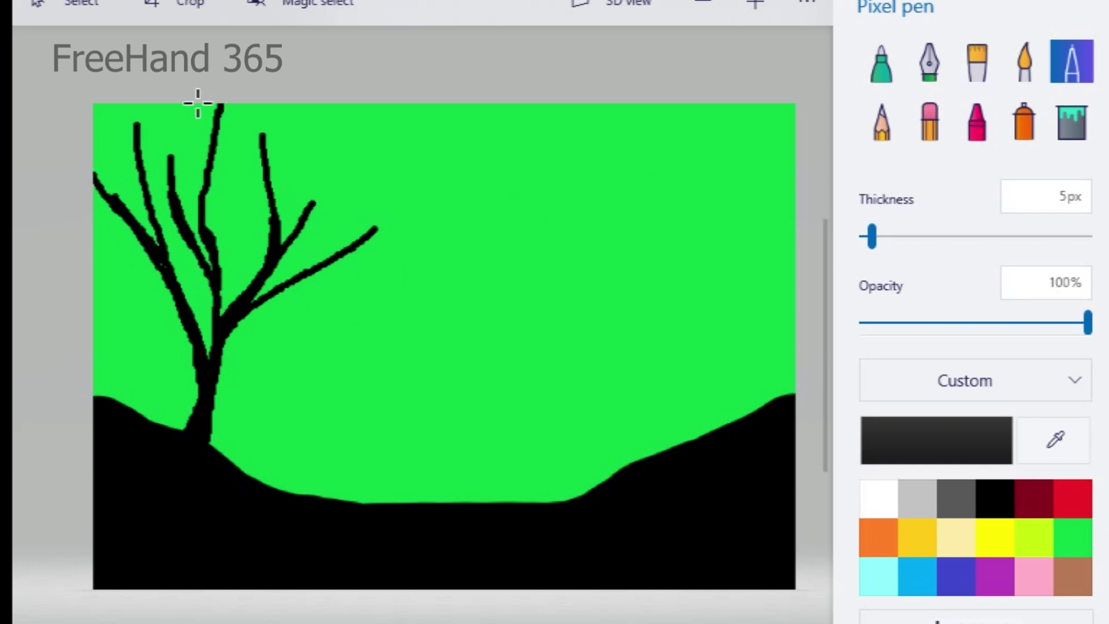
Step: Draw thin 2 px twigs along the right-hand branches of the left tree
left_click(866, 236)
left_click_drag(255, 315, 388, 236)
left_click_drag(287, 241, 347, 167)
left_click_drag(276, 245, 299, 161)
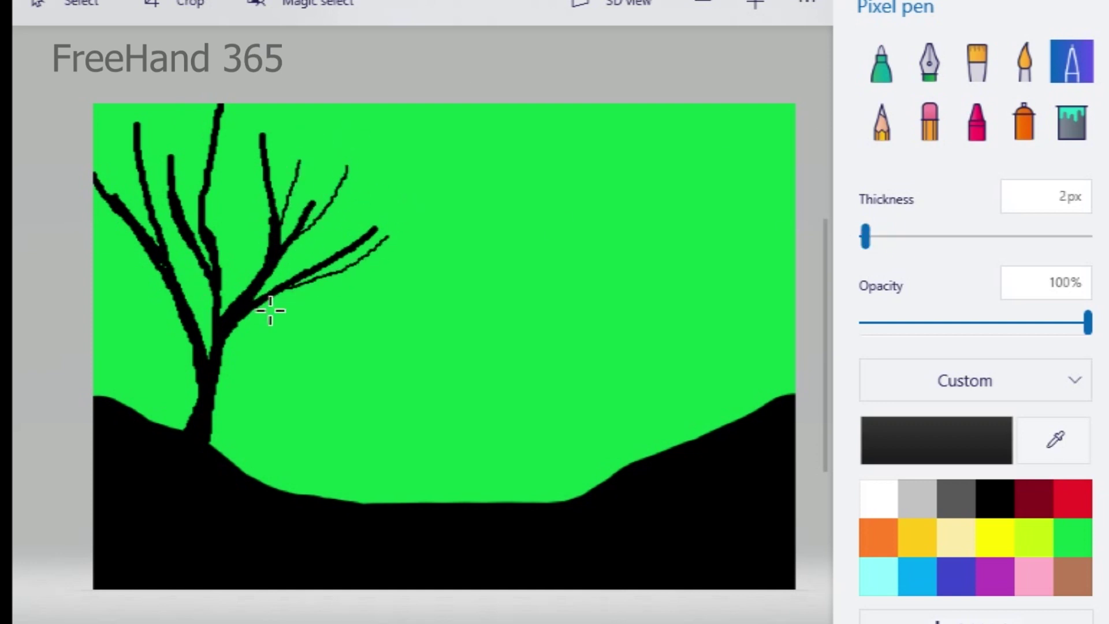
mouse_move(258, 307)
left_mouse_down()
mouse_move(367, 289)
mouse_move(396, 269)
left_mouse_up()
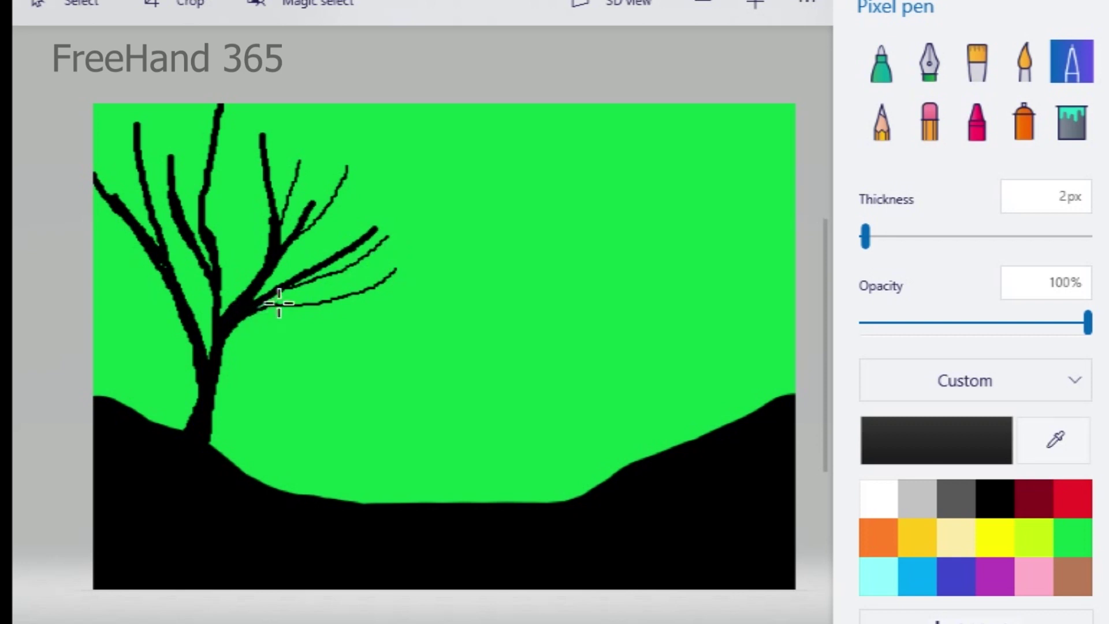
mouse_move(250, 304)
left_mouse_down()
mouse_move(308, 305)
mouse_move(274, 306)
mouse_move(324, 301)
mouse_move(388, 273)
mouse_move(332, 298)
mouse_move(330, 275)
mouse_move(369, 198)
left_mouse_up()
Step: Add thin low branches to the left side of the left tree and touch up the base of its trunk
mouse_move(208, 365)
left_mouse_down()
mouse_move(185, 329)
mouse_move(77, 241)
left_mouse_up()
left_click_drag(185, 339, 141, 297)
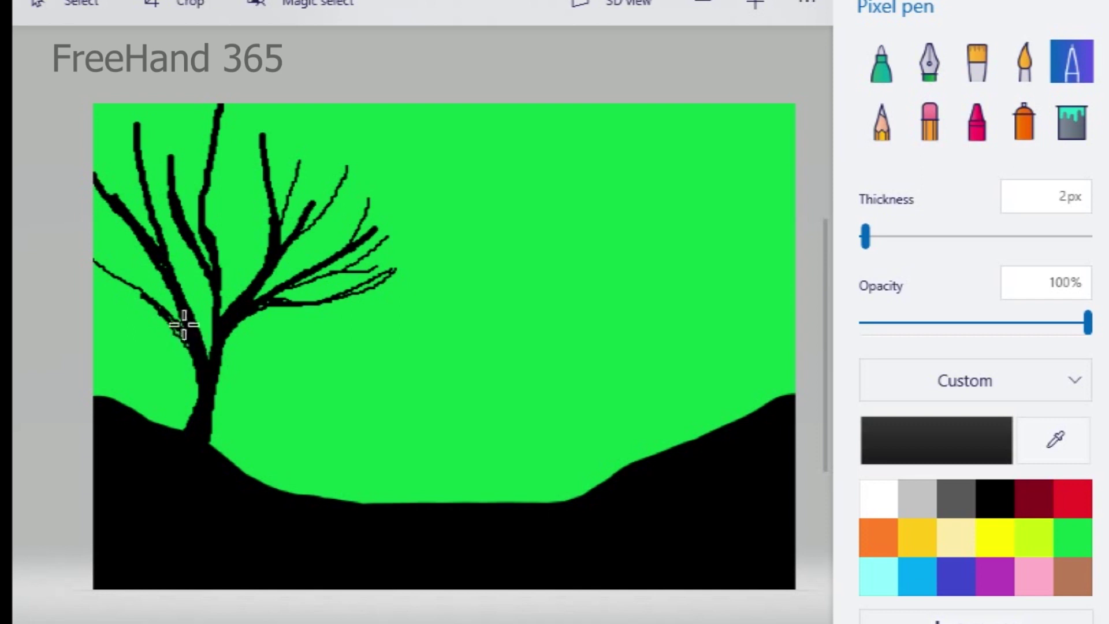
left_click_drag(146, 295, 130, 290)
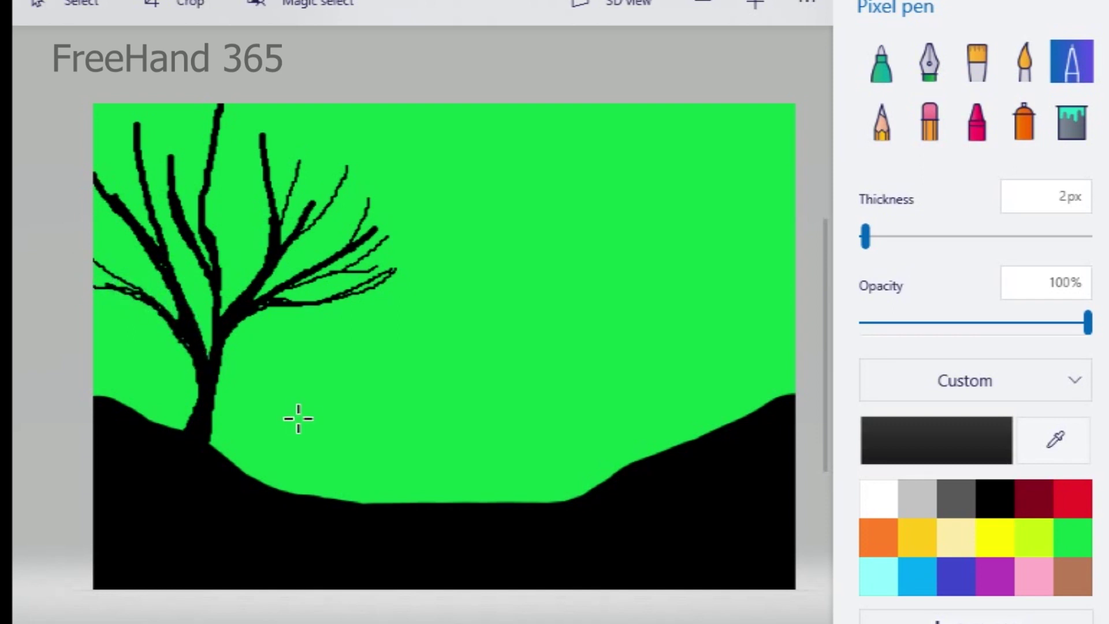
left_click_drag(198, 397, 183, 432)
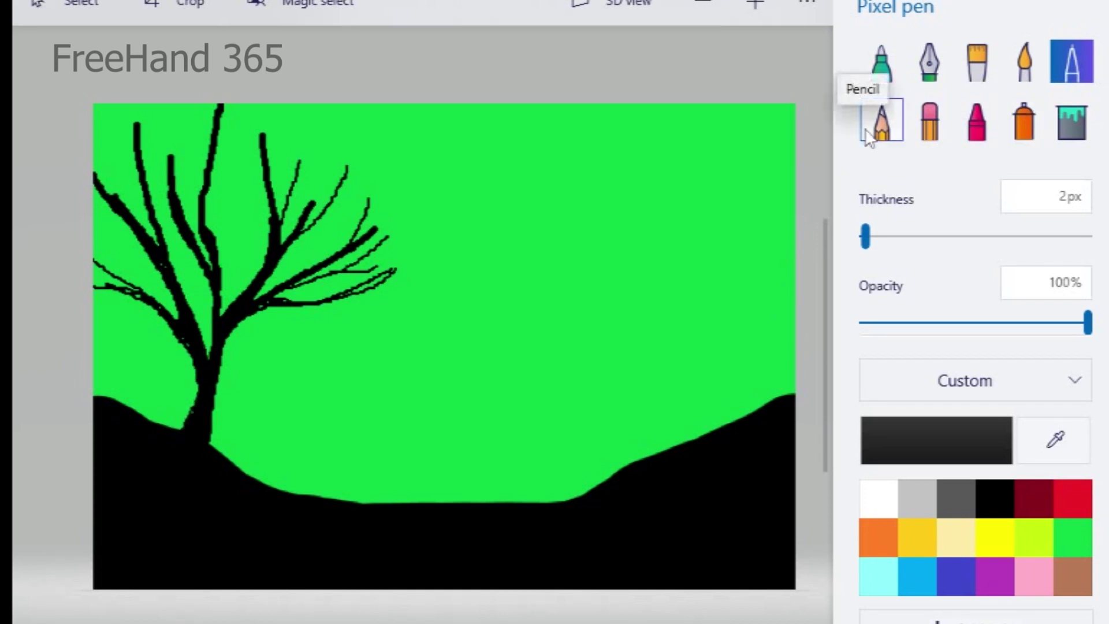
Step: Draw a second black tree on the right slope with a trunk and three main limbs at 5 px thickness
left_click_drag(647, 456, 639, 412)
left_click(870, 237)
left_click_drag(870, 236, 872, 236)
left_click_drag(641, 418, 650, 319)
left_click_drag(624, 379, 591, 315)
mouse_move(635, 441)
left_mouse_down()
mouse_move(629, 403)
mouse_move(644, 440)
mouse_move(673, 323)
mouse_move(641, 303)
mouse_move(631, 250)
left_mouse_up()
Step: Add a 1 px twig to the right tree's middle limb and a forked 2 px branch extending from its left limb
left_click_drag(872, 238, 864, 235)
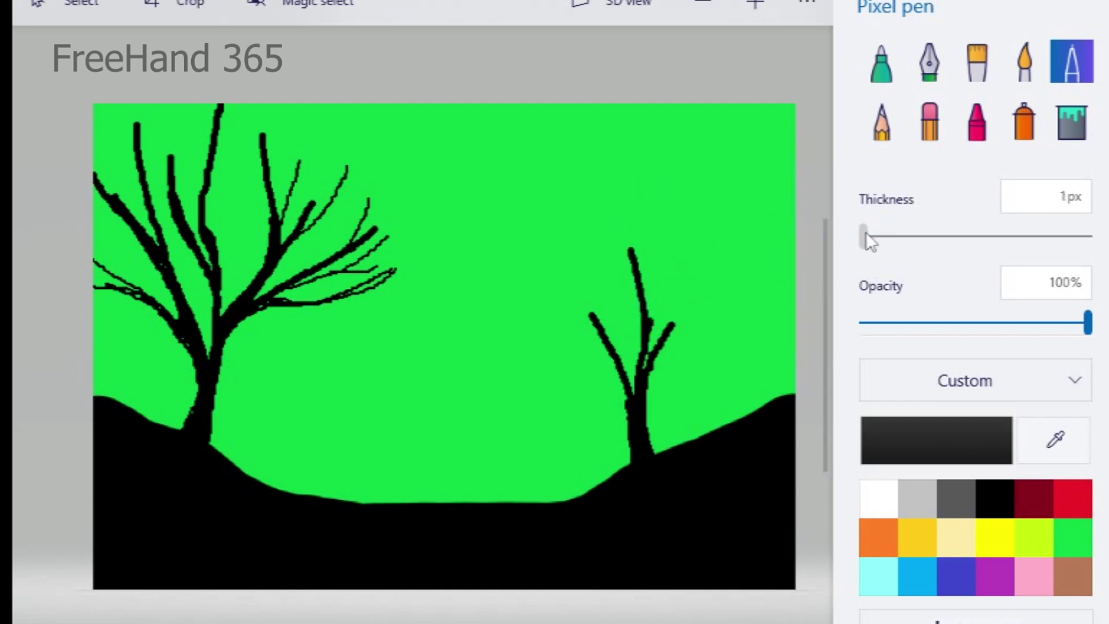
left_click_drag(647, 306, 671, 226)
left_click(867, 241)
left_click_drag(600, 358, 508, 281)
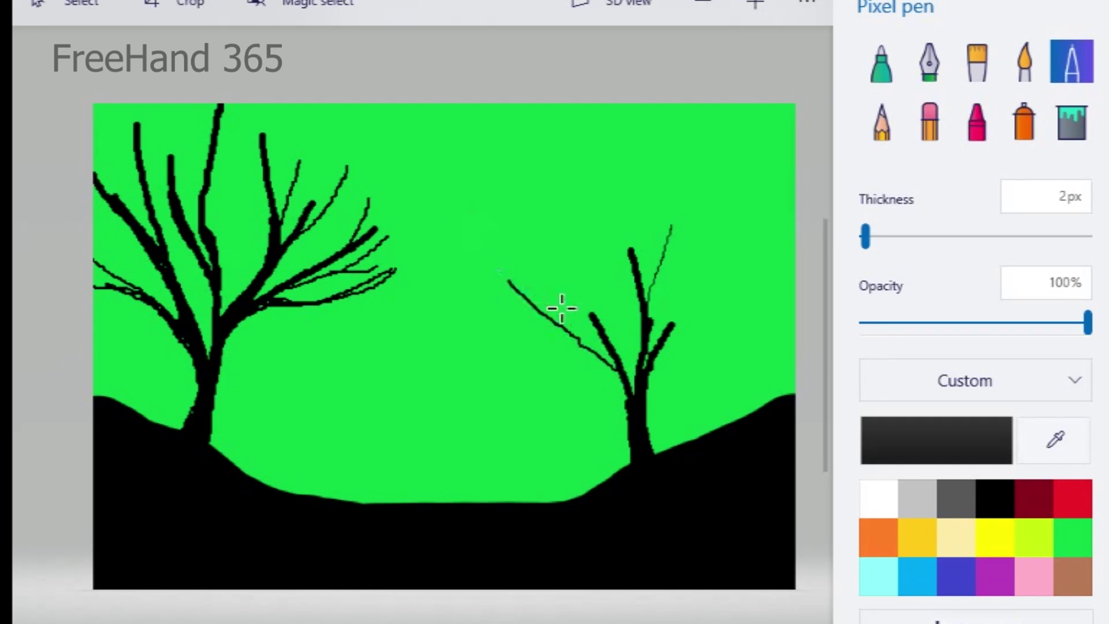
left_click_drag(572, 333, 551, 250)
left_click_drag(572, 343, 604, 362)
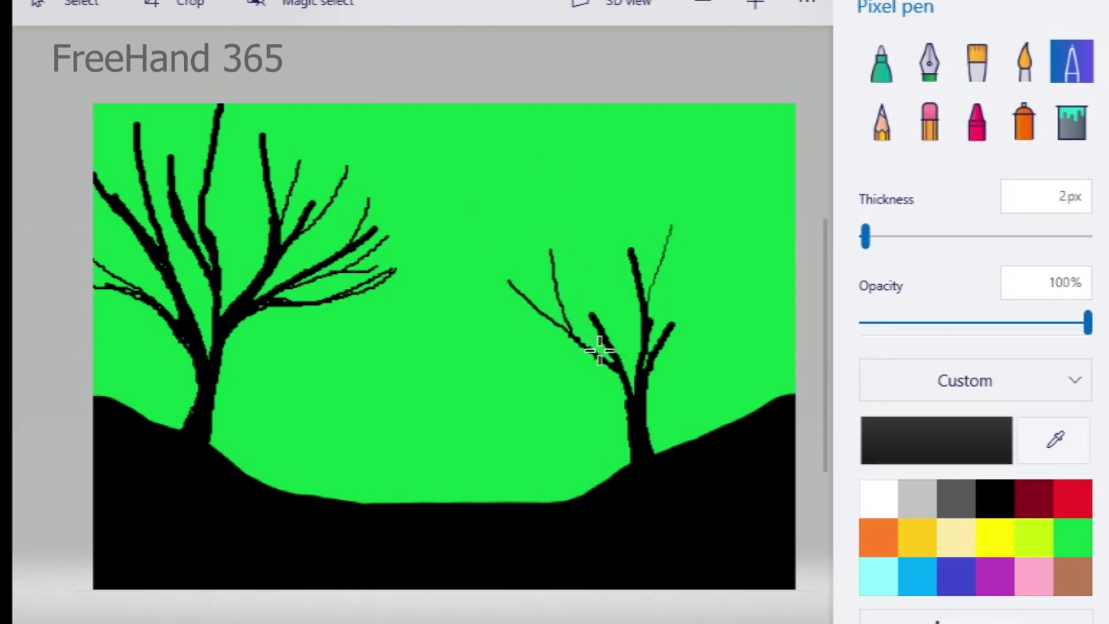
Step: Add more 2 px twigs to the right tree's left limb, including a tall forked one and a low one pointing left
left_click_drag(609, 331, 601, 204)
left_click_drag(604, 323, 613, 346)
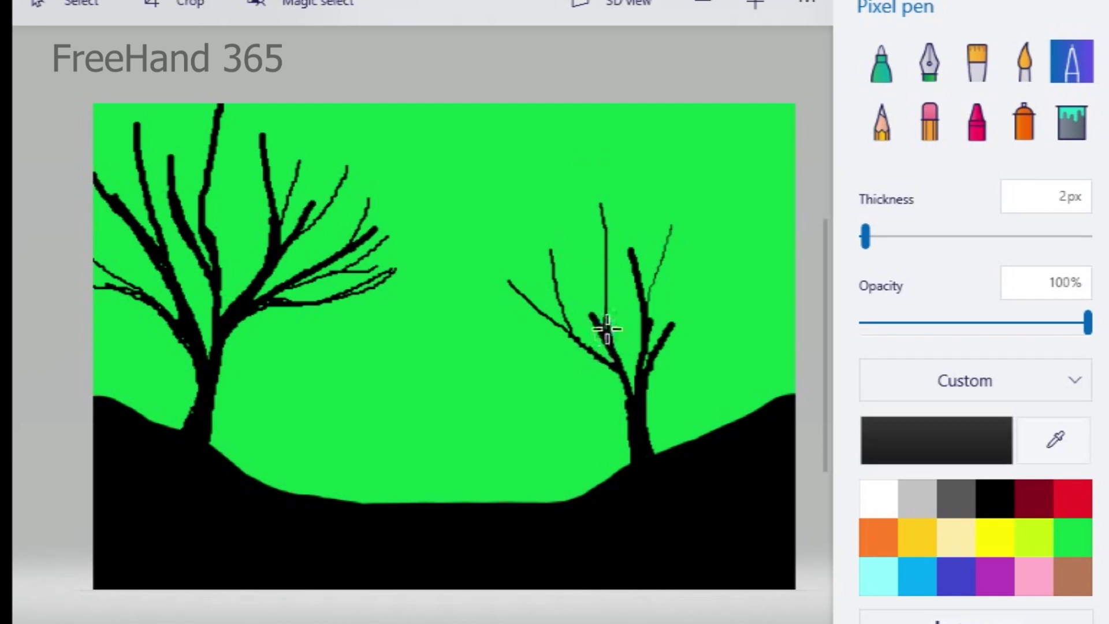
mouse_move(605, 252)
left_mouse_down()
mouse_move(559, 161)
mouse_move(633, 204)
mouse_move(585, 216)
mouse_move(606, 246)
left_mouse_up()
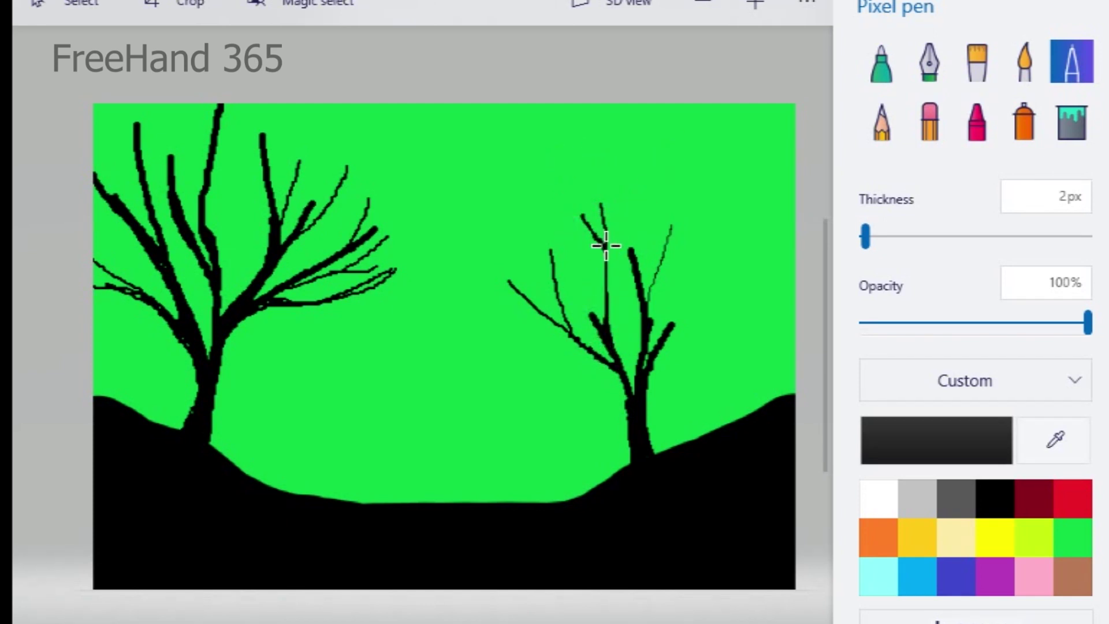
mouse_move(595, 320)
left_mouse_down()
mouse_move(574, 298)
mouse_move(558, 240)
left_mouse_up()
left_click_drag(583, 350, 501, 323)
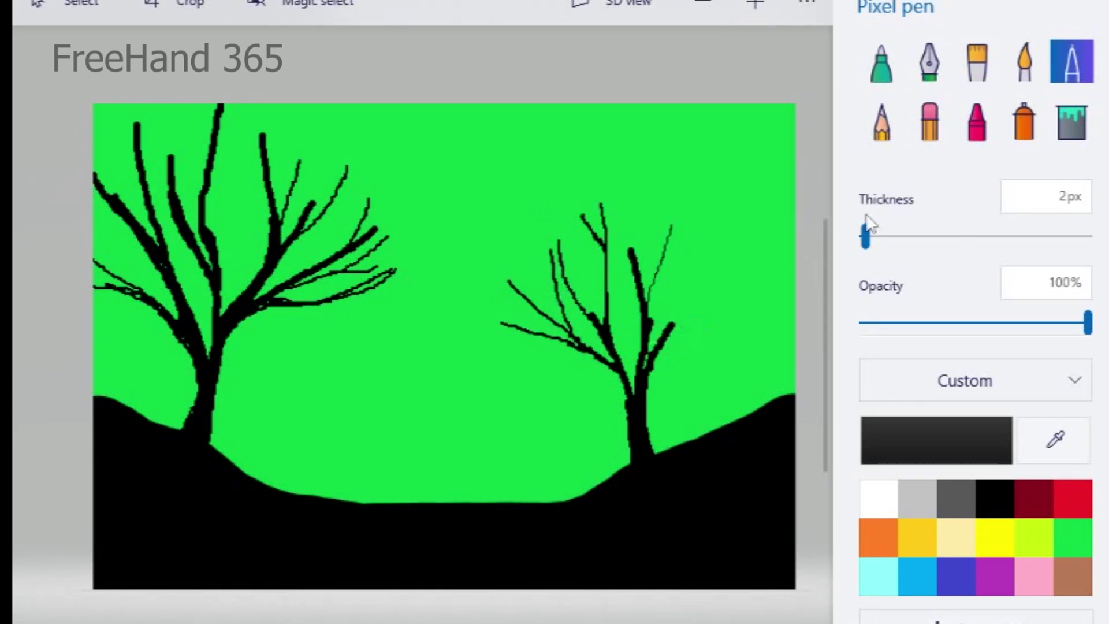
Step: Draw thin 2 px twigs at the top and left side of the right tree's middle limb
left_click_drag(643, 280, 652, 170)
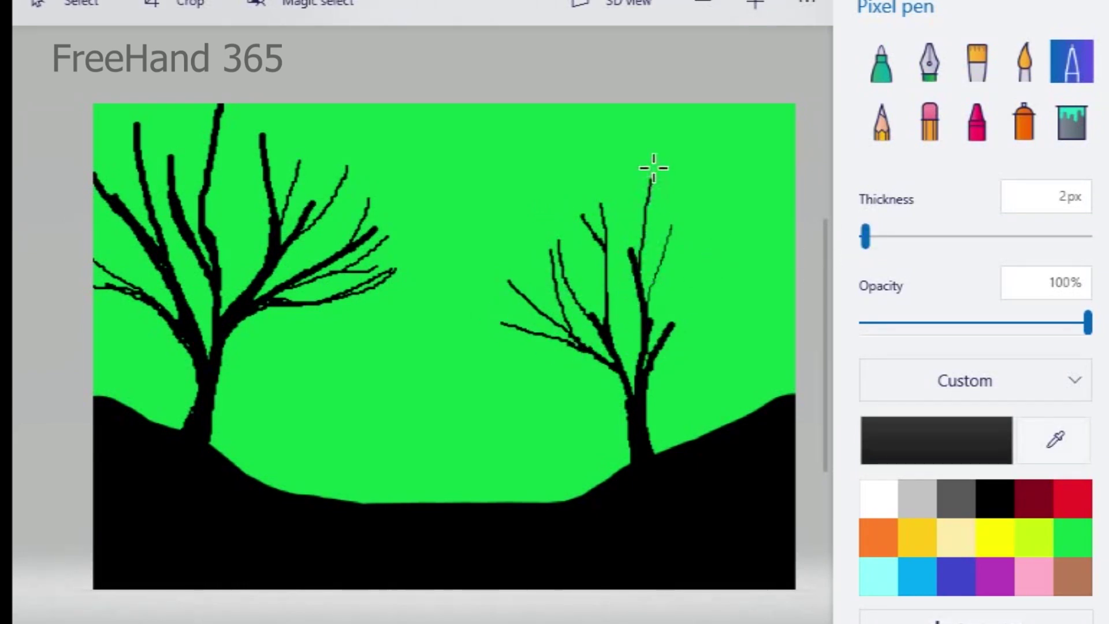
left_click_drag(640, 249, 632, 196)
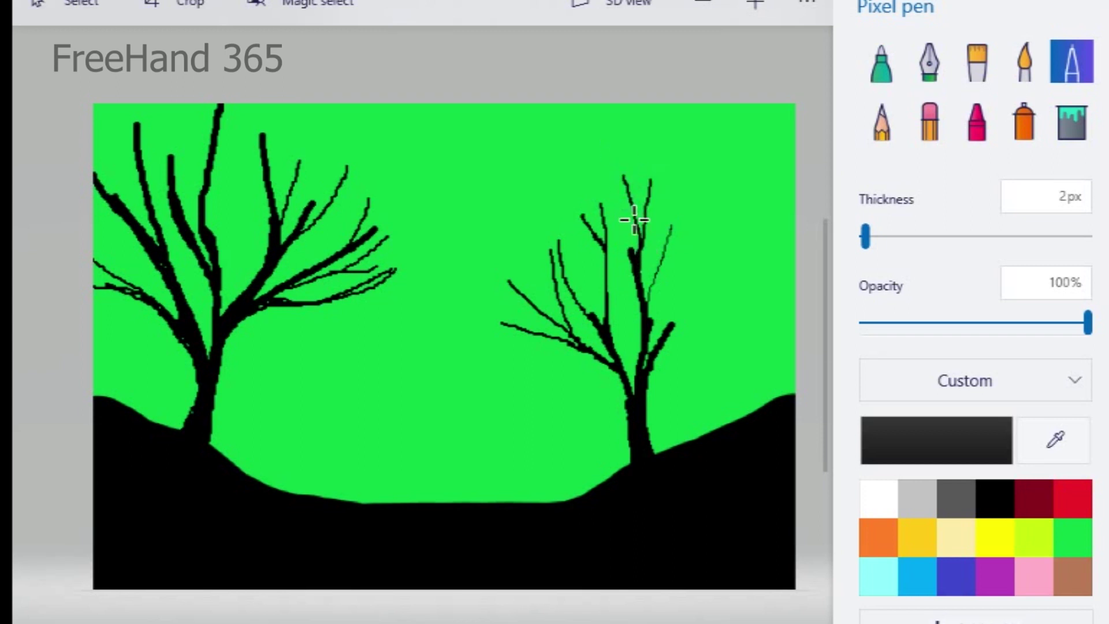
left_click_drag(630, 236, 615, 191)
left_click_drag(609, 294, 625, 268)
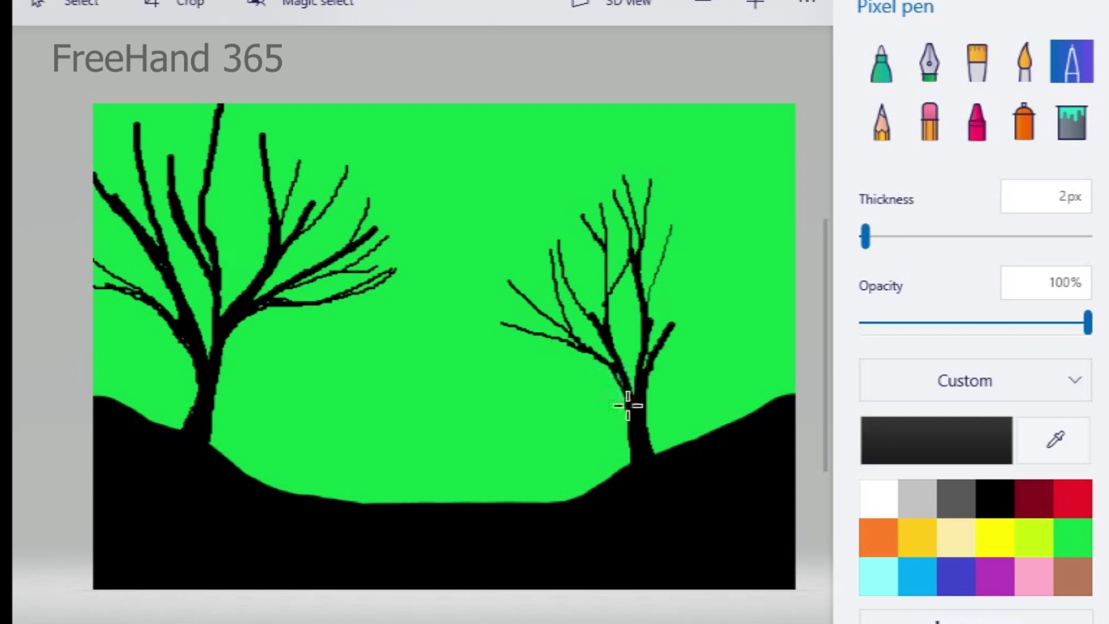
Step: Add long 2 px lower branches on both sides of the right tree, and set the pen thickness to 1 px
left_click_drag(626, 391, 535, 345)
mouse_move(649, 358)
left_mouse_down()
mouse_move(669, 329)
mouse_move(743, 277)
left_mouse_up()
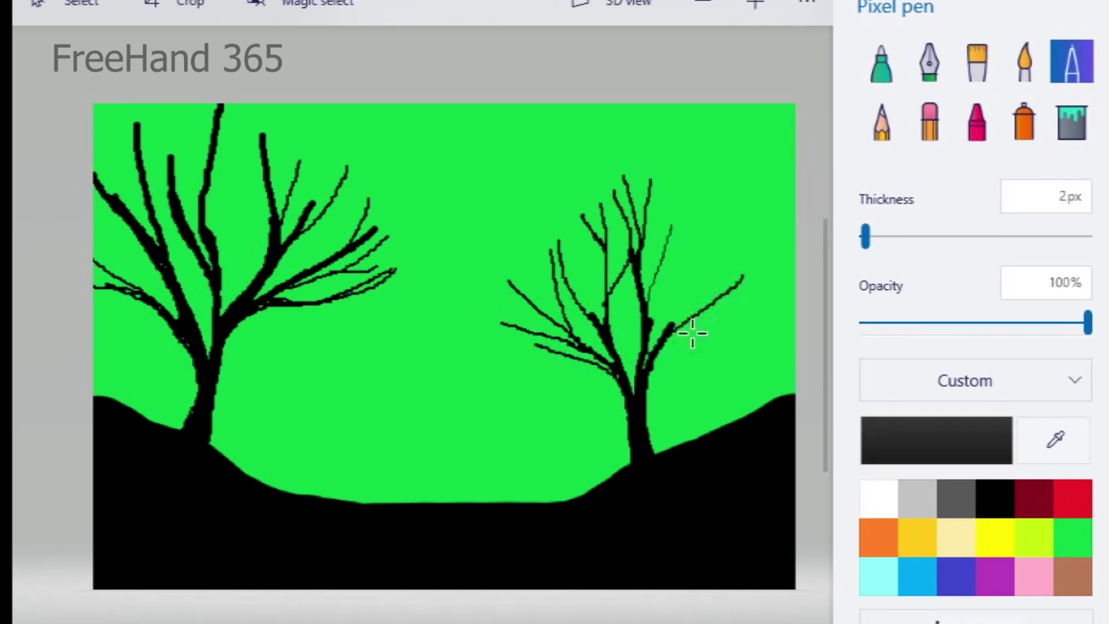
left_click_drag(638, 405, 756, 304)
mouse_move(639, 408)
left_mouse_down()
mouse_move(715, 324)
mouse_move(742, 312)
left_mouse_up()
left_click(868, 234)
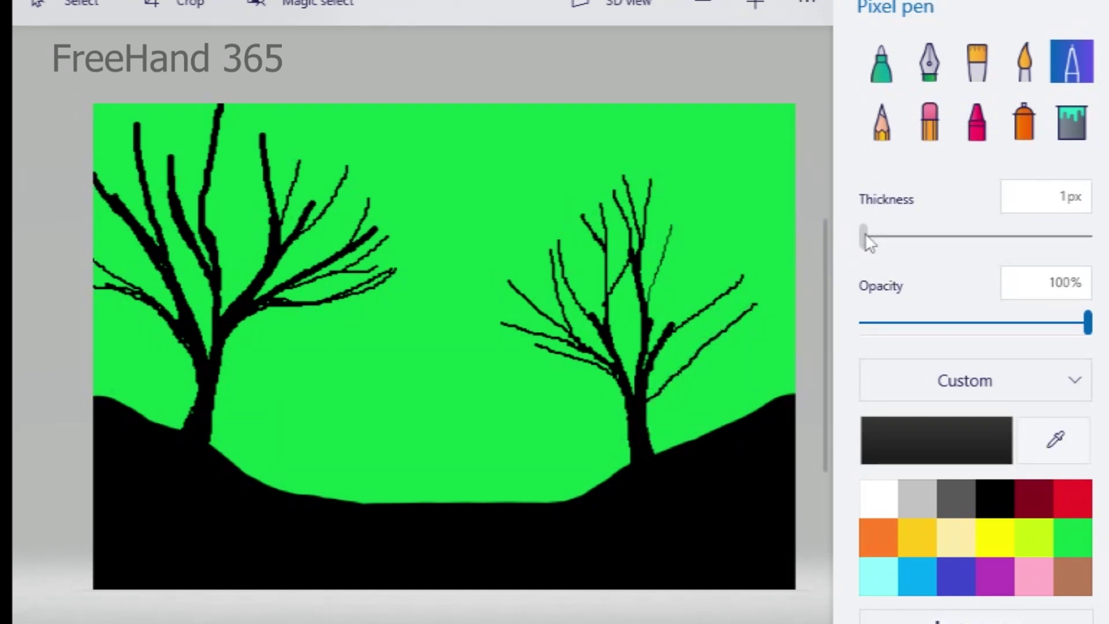
Step: Thicken the right tree's lower right branches with a 3 px pen, and add 2 px twigs to both sides of its crown
left_click_drag(678, 365, 725, 319)
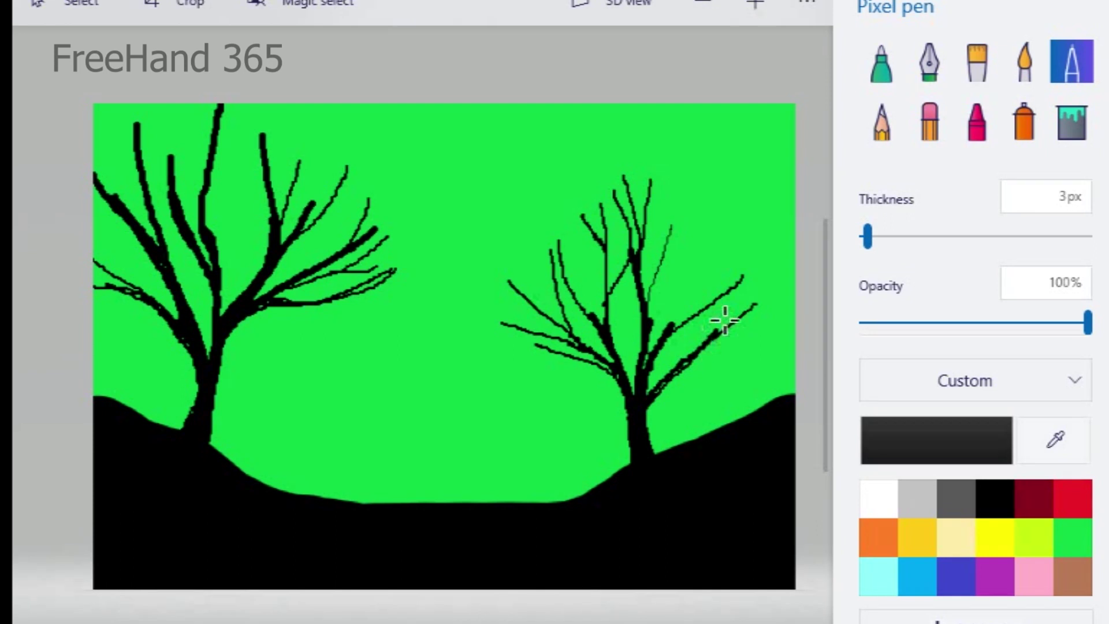
mouse_move(627, 404)
left_mouse_down()
mouse_move(664, 391)
mouse_move(719, 332)
mouse_move(744, 255)
left_mouse_up()
left_click(866, 237)
left_click_drag(673, 326, 731, 230)
mouse_move(696, 297)
left_mouse_down()
mouse_move(711, 230)
mouse_move(708, 263)
left_mouse_up()
left_click_drag(658, 393, 787, 321)
left_click_drag(722, 356, 765, 305)
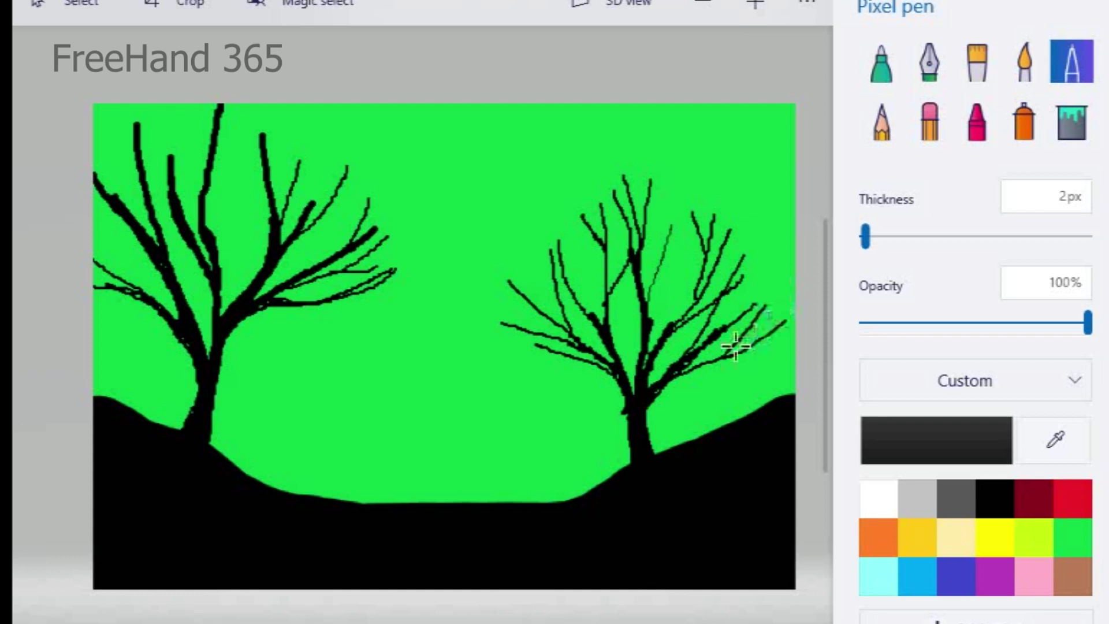
left_click_drag(619, 370, 555, 355)
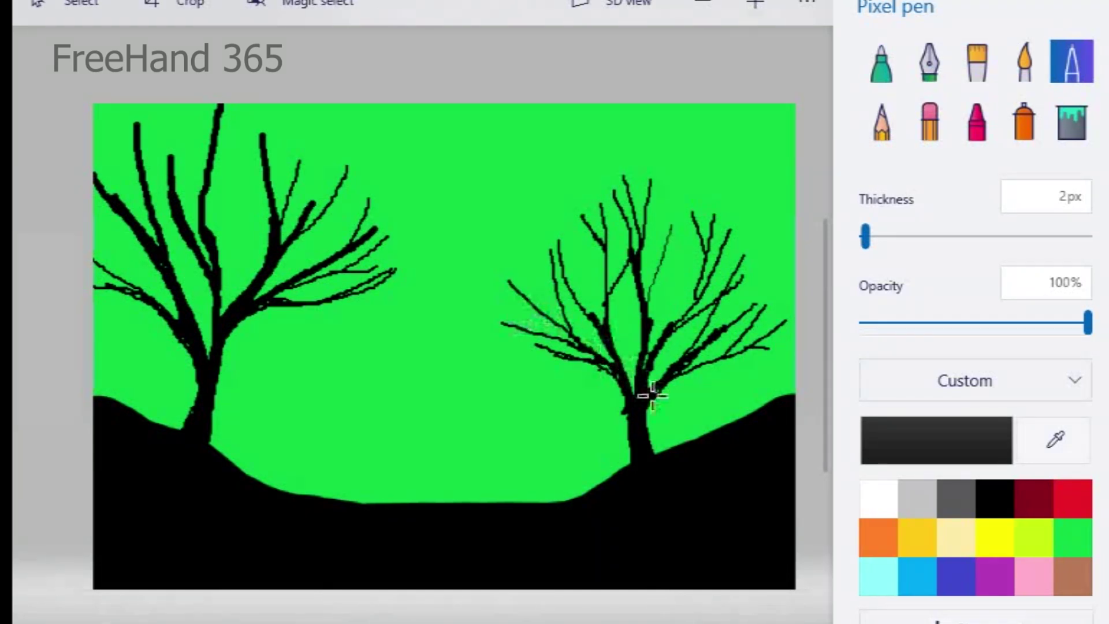
Step: Draw a small bare tree with thin 2 px branches on the slope just right of the right tree
mouse_move(709, 403)
left_mouse_down()
mouse_move(728, 437)
mouse_move(780, 276)
left_mouse_up()
mouse_move(714, 407)
left_mouse_down()
mouse_move(776, 278)
mouse_move(743, 224)
left_mouse_up()
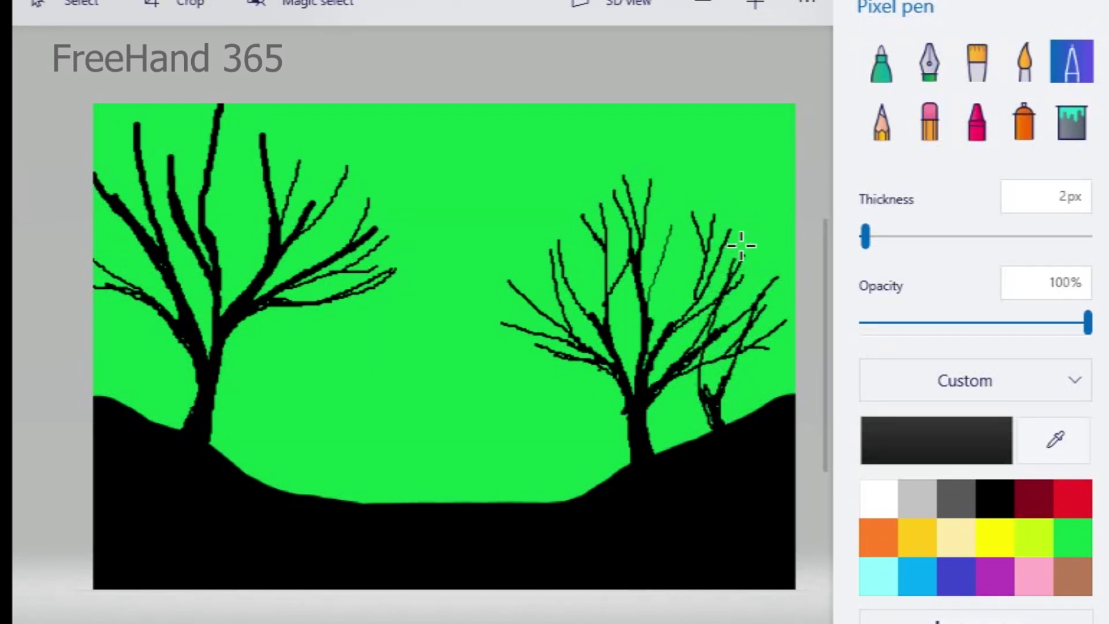
mouse_move(653, 315)
left_mouse_down()
mouse_move(705, 388)
mouse_move(721, 302)
left_mouse_up()
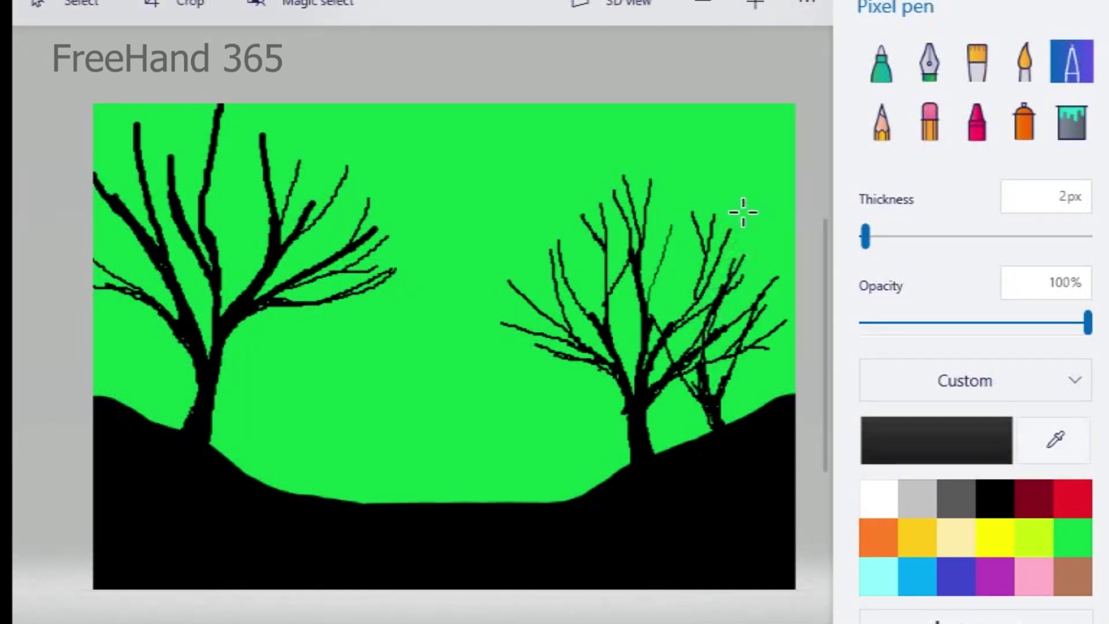
left_click_drag(717, 404, 791, 337)
left_click_drag(747, 377, 779, 292)
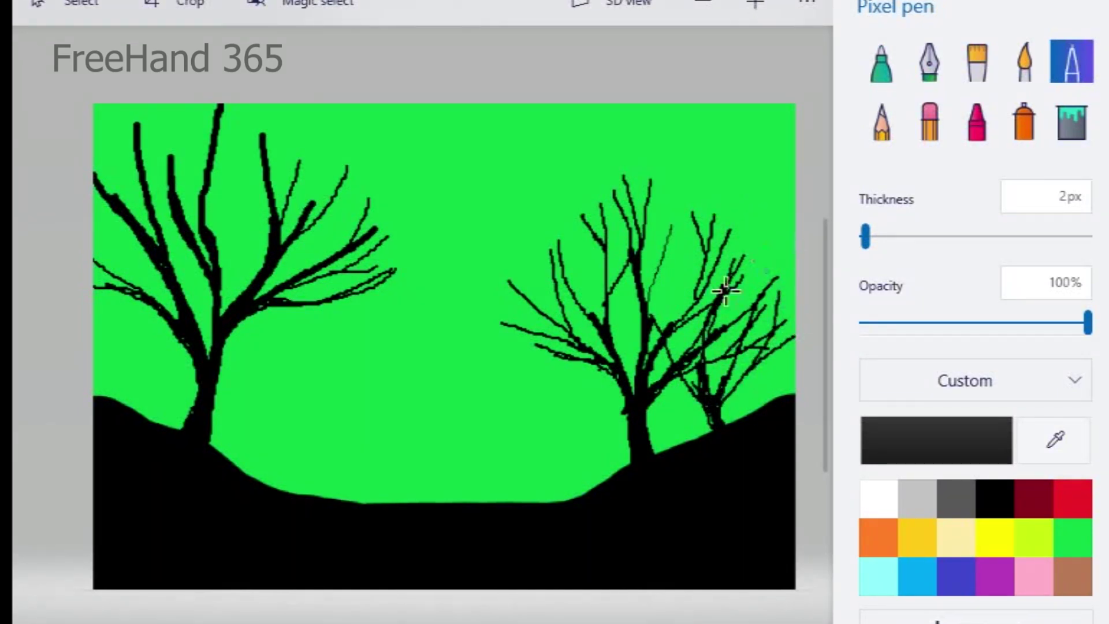
Step: Draw a small tree on the left slope beside the large tree, with a thickened trunk and forked upper limbs
mouse_move(285, 453)
left_mouse_down()
mouse_move(282, 510)
mouse_move(287, 458)
mouse_move(254, 352)
mouse_move(277, 441)
mouse_move(268, 378)
left_mouse_up()
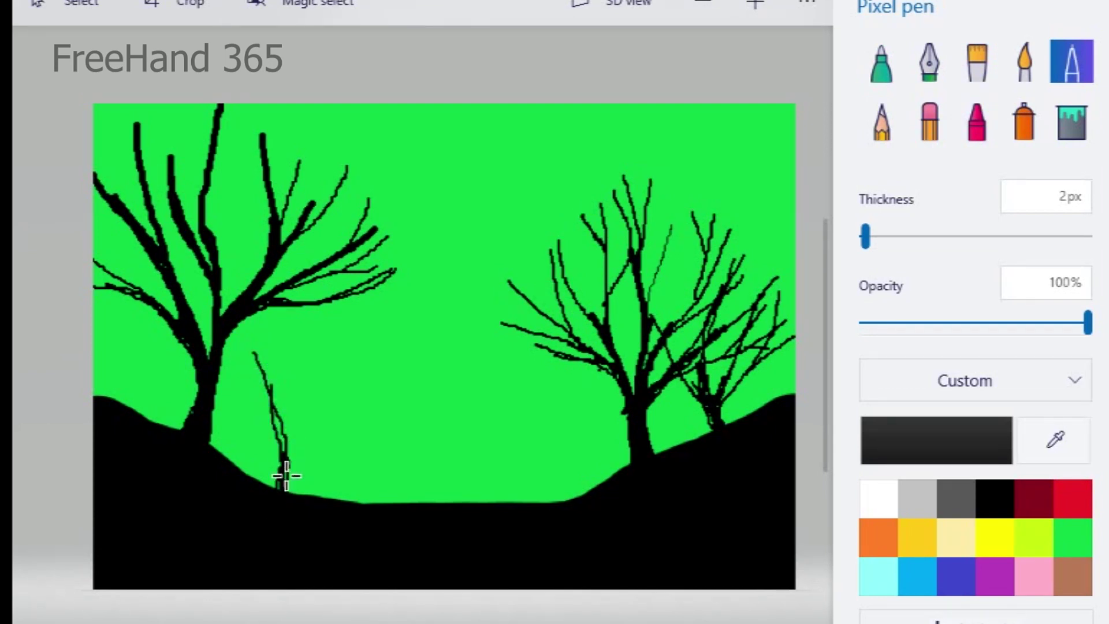
left_click_drag(865, 237, 870, 238)
left_click_drag(273, 403, 278, 496)
left_click_drag(283, 454, 314, 369)
left_click_drag(298, 411, 285, 330)
Step: Add thin 2 px twigs to both sides and the top of the small tree on the left slope
left_click_drag(870, 237, 865, 237)
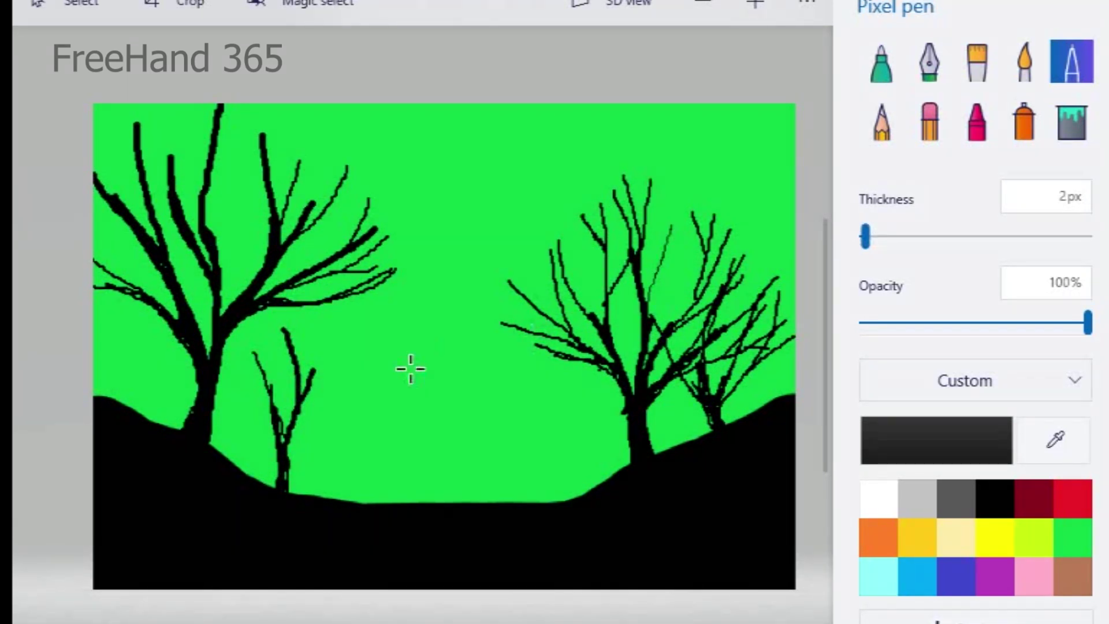
left_click_drag(308, 397, 358, 324)
left_click_drag(301, 378, 337, 303)
left_click_drag(275, 420, 219, 343)
left_click_drag(298, 351, 328, 234)
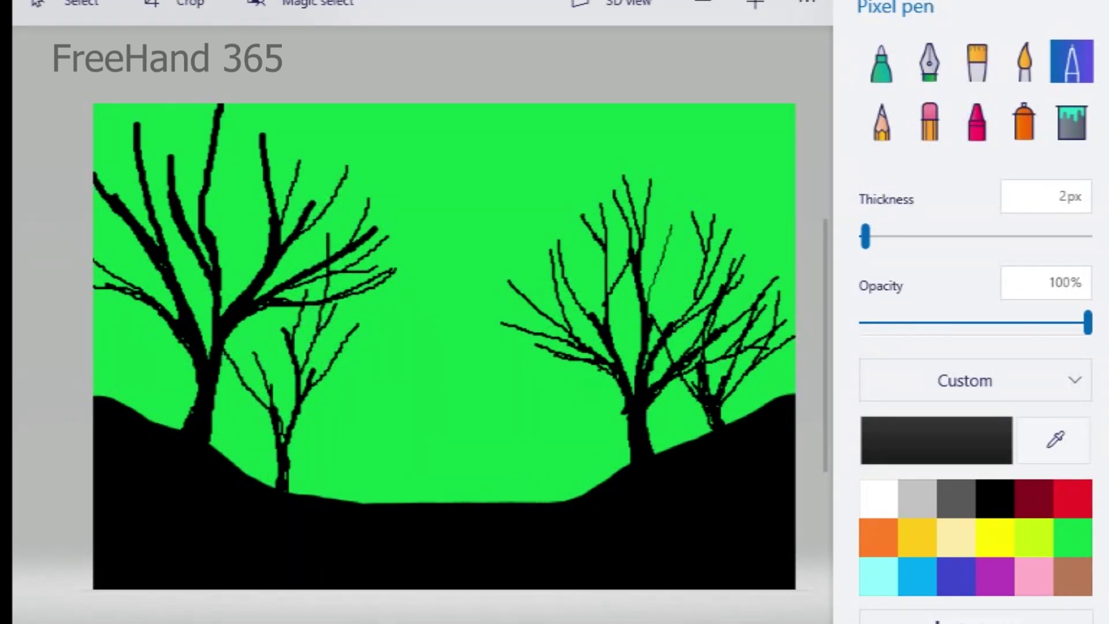
Step: Set the drawing colour to a custom light yellowish green
left_click(920, 445)
left_click(437, 436)
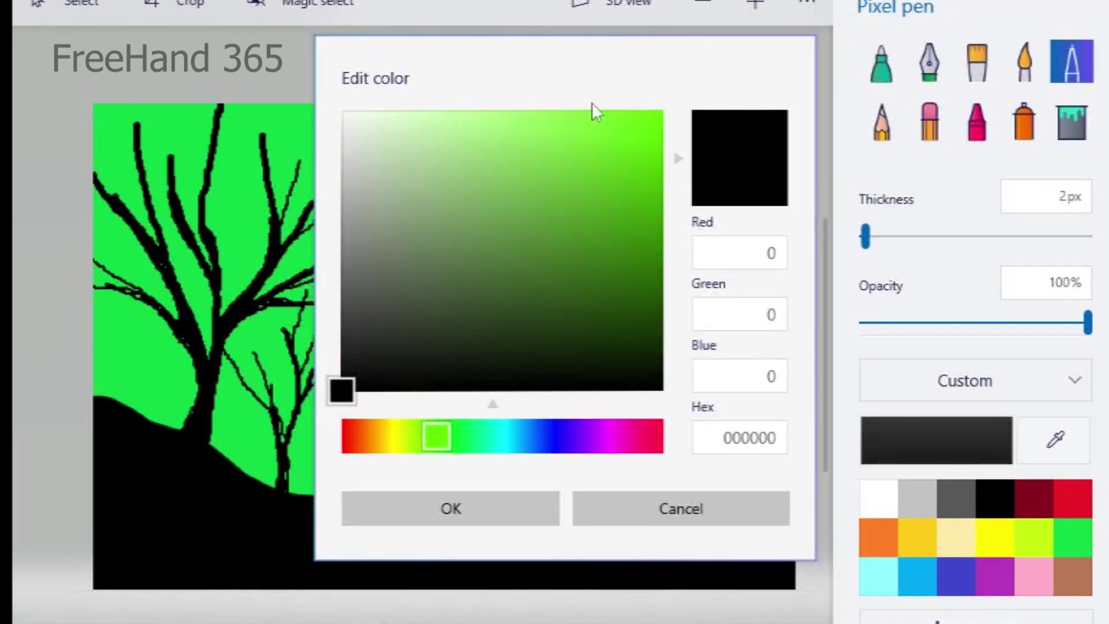
left_click(587, 124)
left_click(446, 435)
left_click(446, 509)
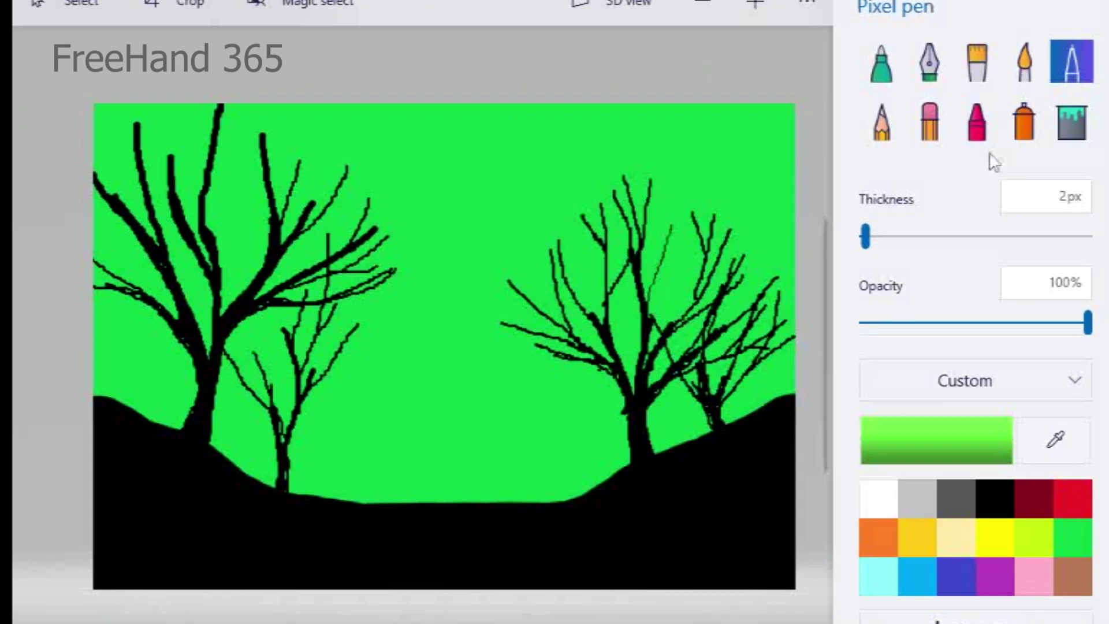
Step: Spray light green mist over the sky, trees and hills using the Spray can at 112 px thickness and 17% opacity
left_click(1024, 120)
left_click(894, 328)
left_click_drag(911, 323, 900, 322)
left_click_drag(904, 236, 934, 236)
mouse_move(614, 421)
left_mouse_down()
mouse_move(688, 391)
mouse_move(511, 466)
mouse_move(478, 220)
mouse_move(468, 253)
mouse_move(589, 350)
mouse_move(328, 350)
mouse_move(248, 434)
mouse_move(349, 480)
mouse_move(535, 470)
mouse_move(379, 531)
mouse_move(692, 475)
left_mouse_up()
mouse_move(363, 279)
left_mouse_down()
mouse_move(223, 280)
mouse_move(485, 123)
mouse_move(99, 180)
mouse_move(118, 327)
mouse_move(104, 408)
mouse_move(203, 306)
mouse_move(376, 190)
mouse_move(221, 409)
mouse_move(386, 369)
mouse_move(584, 411)
mouse_move(745, 301)
mouse_move(632, 198)
mouse_move(745, 341)
mouse_move(316, 187)
left_mouse_up()
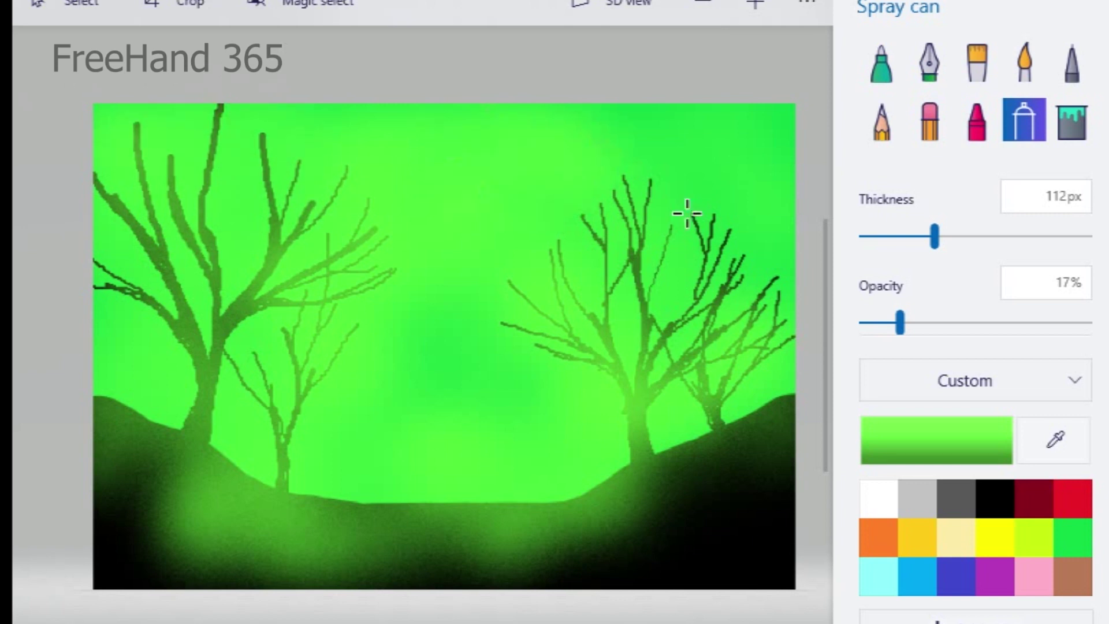
mouse_move(266, 231)
left_mouse_down()
mouse_move(104, 267)
mouse_move(421, 245)
mouse_move(346, 354)
mouse_move(359, 288)
mouse_move(178, 305)
mouse_move(254, 89)
mouse_move(668, 272)
mouse_move(647, 307)
mouse_move(472, 204)
left_mouse_up()
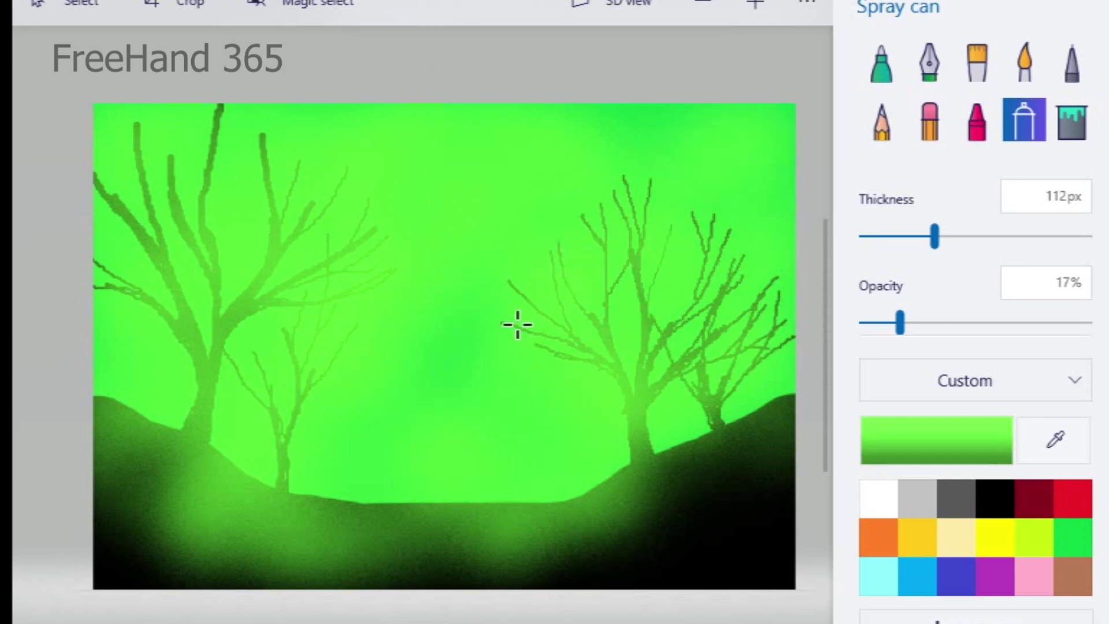
mouse_move(819, 300)
left_mouse_down()
mouse_move(804, 416)
mouse_move(780, 398)
left_mouse_up()
mouse_move(256, 398)
left_mouse_down()
mouse_move(289, 440)
mouse_move(179, 396)
left_mouse_up()
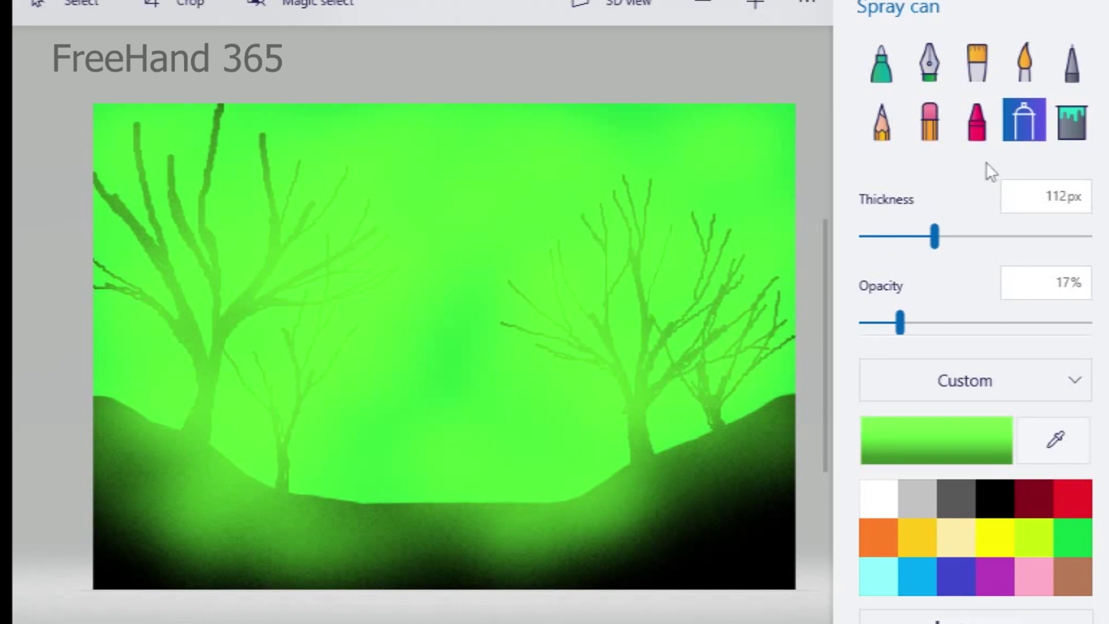
Step: Paint a black foreground hill band over the misty ground with the Pixel pen at 23 px, leaving a misty rim along the slopes
left_click(1072, 62)
left_click_drag(866, 237, 913, 236)
left_click(1008, 494)
mouse_move(786, 444)
left_mouse_down()
mouse_move(464, 570)
mouse_move(775, 456)
mouse_move(599, 540)
mouse_move(807, 447)
mouse_move(488, 595)
mouse_move(769, 457)
mouse_move(815, 409)
mouse_move(759, 439)
mouse_move(679, 442)
mouse_move(410, 566)
mouse_move(666, 457)
mouse_move(482, 549)
mouse_move(564, 525)
mouse_move(366, 521)
left_mouse_up()
key("ctrl+z")
mouse_move(589, 523)
left_mouse_down()
mouse_move(387, 533)
mouse_move(225, 469)
mouse_move(83, 453)
mouse_move(190, 481)
mouse_move(308, 533)
mouse_move(540, 573)
mouse_move(335, 522)
left_mouse_up()
mouse_move(256, 475)
left_mouse_down()
mouse_move(179, 497)
mouse_move(525, 572)
mouse_move(87, 515)
mouse_move(190, 569)
mouse_move(267, 566)
mouse_move(89, 453)
mouse_move(86, 424)
left_mouse_up()
mouse_move(679, 509)
left_mouse_down()
mouse_move(823, 403)
mouse_move(757, 444)
mouse_move(773, 421)
mouse_move(841, 397)
left_mouse_up()
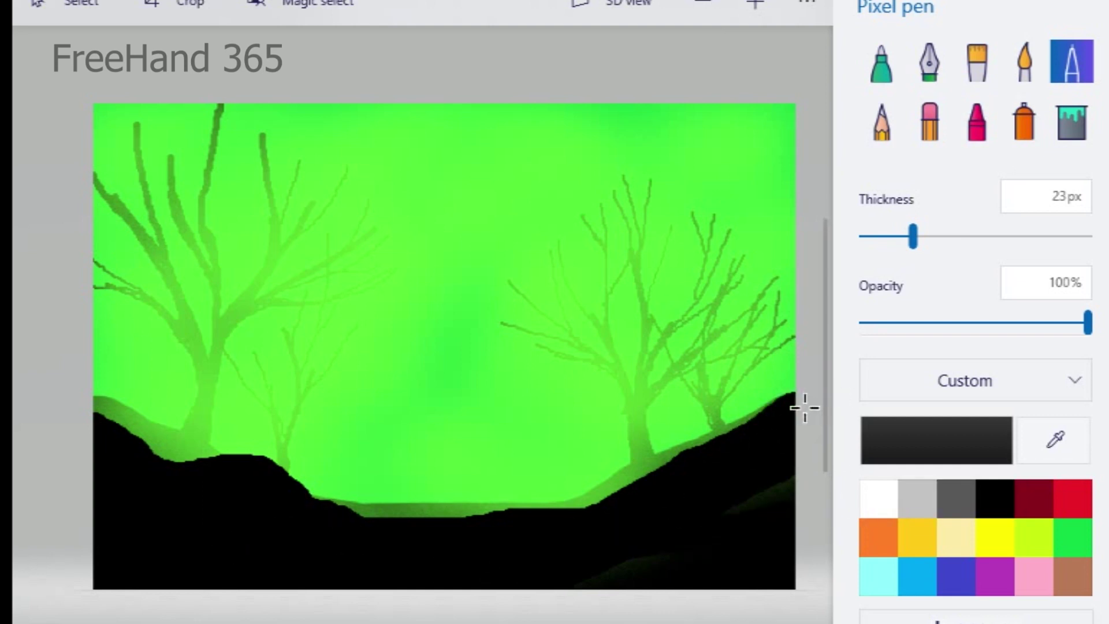
left_click_drag(913, 236, 866, 236)
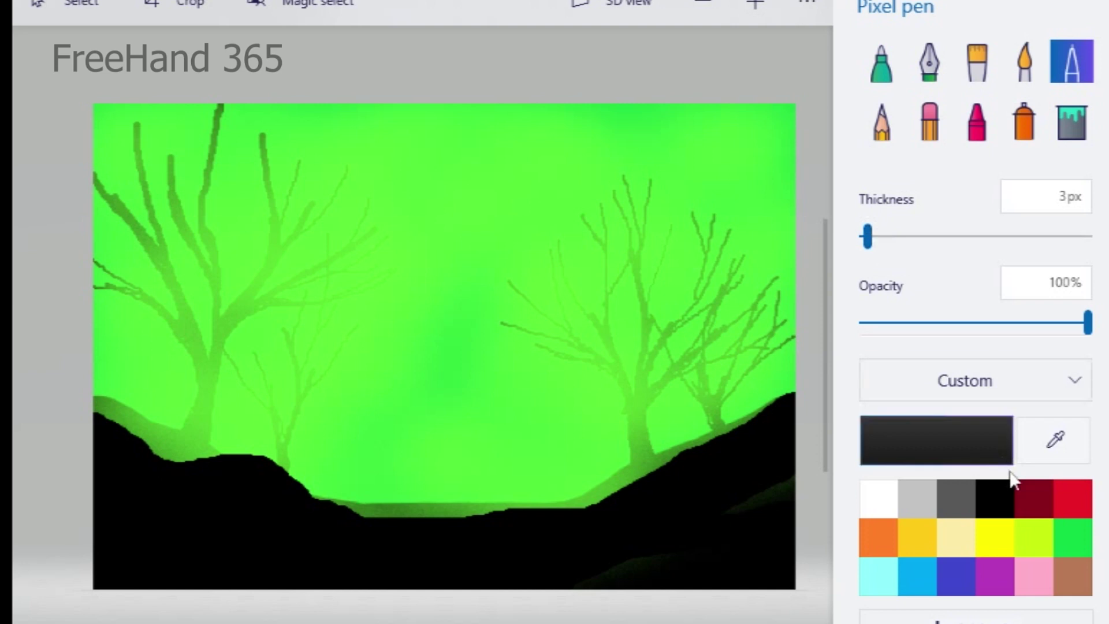
left_click_drag(215, 455, 258, 396)
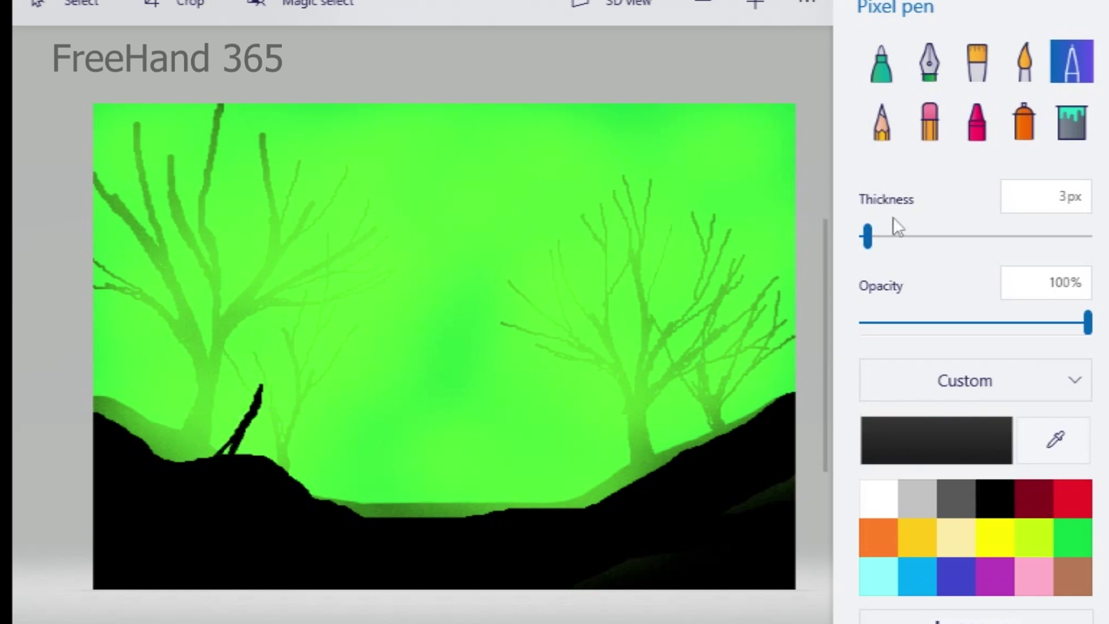
key("ctrl+z")
key("ctrl+z")
Step: Draw a black foreground tree on the left hill with a 6 px pen, giving it a thick trunk and four spreading limbs
left_click(875, 236)
mouse_move(234, 456)
left_mouse_down()
mouse_move(255, 427)
mouse_move(249, 499)
mouse_move(270, 363)
mouse_move(240, 231)
left_mouse_up()
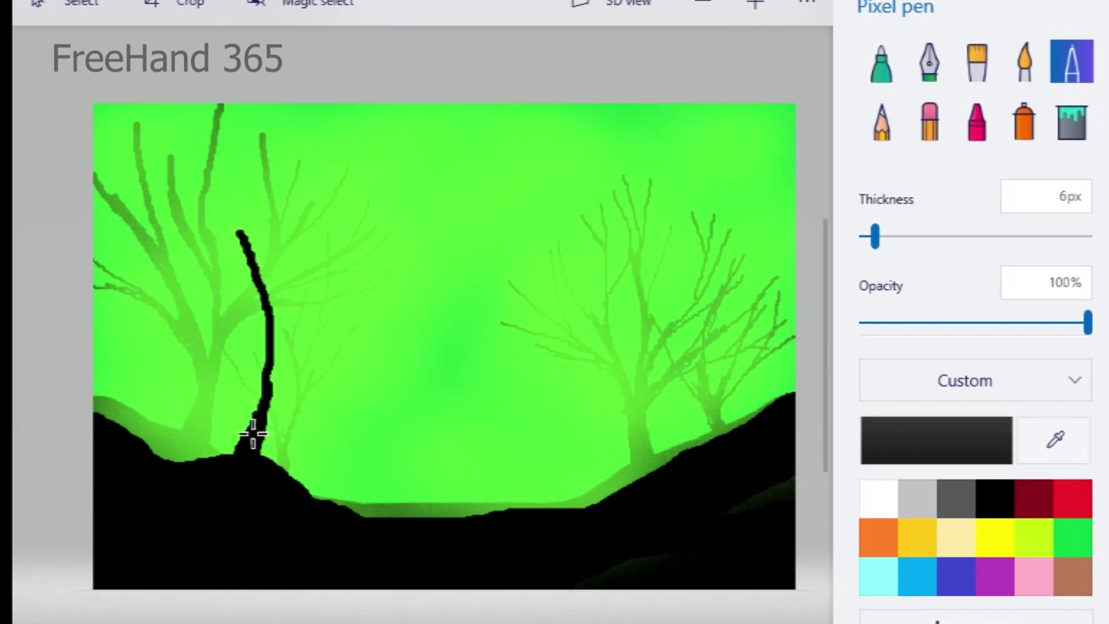
mouse_move(254, 449)
left_mouse_down()
mouse_move(337, 295)
mouse_move(401, 227)
left_mouse_up()
left_click_drag(290, 359, 262, 480)
left_click_drag(267, 370, 116, 216)
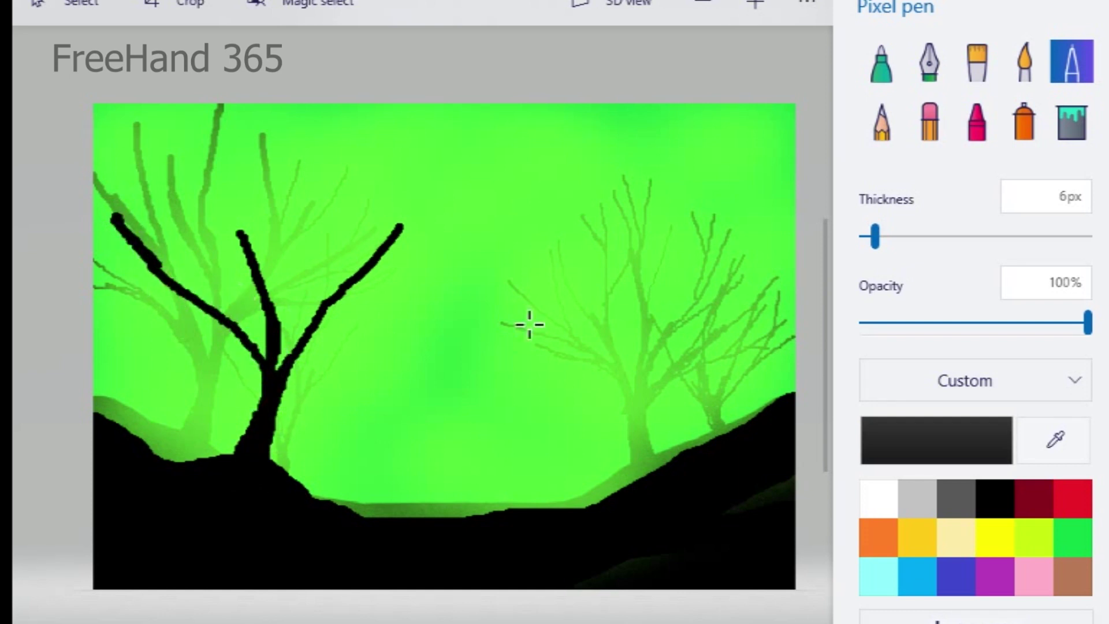
left_click_drag(271, 339, 306, 123)
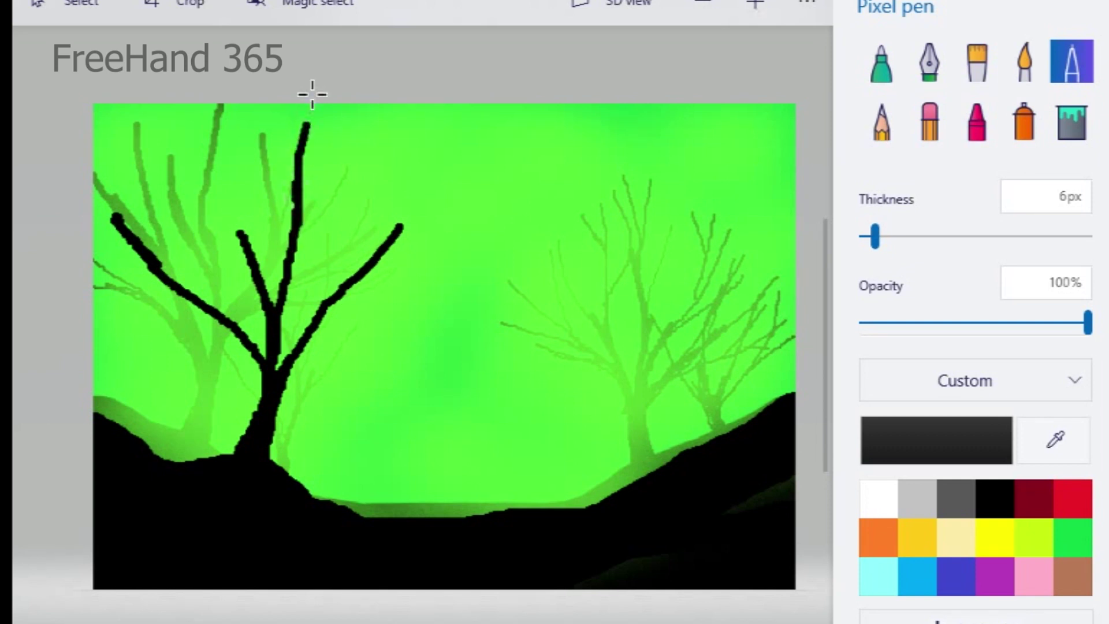
Step: Add 3 px side branches to the left foreground tree's right, tall middle and left limbs, including a long low one pointing left
left_click_drag(875, 230, 868, 227)
left_click_drag(289, 358, 432, 269)
left_click_drag(342, 288, 437, 226)
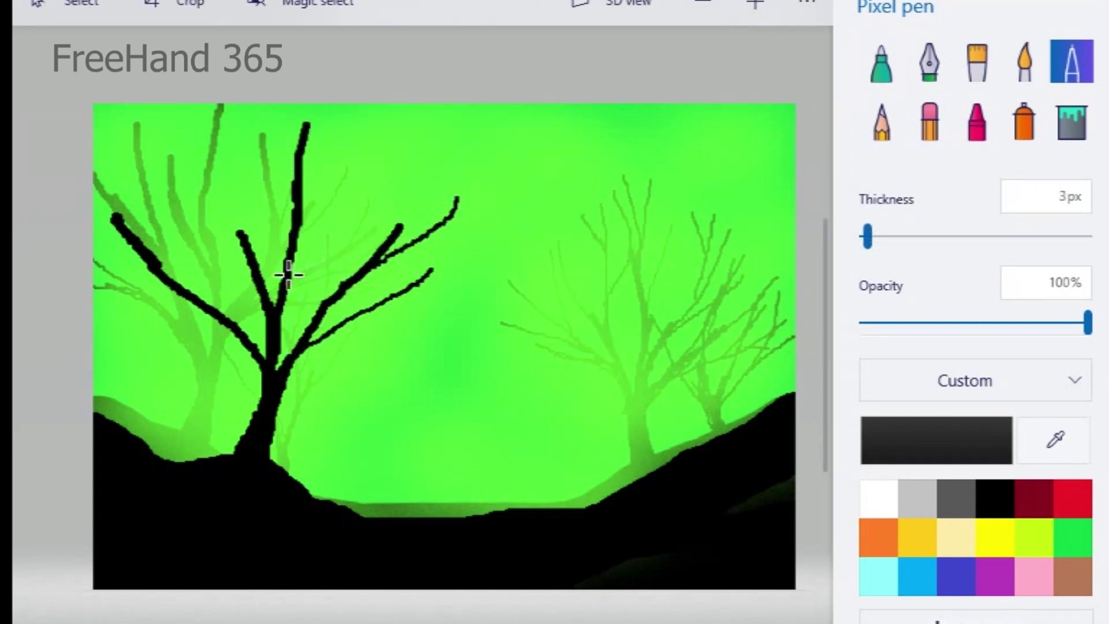
left_click_drag(288, 275, 367, 181)
left_click_drag(266, 324, 183, 229)
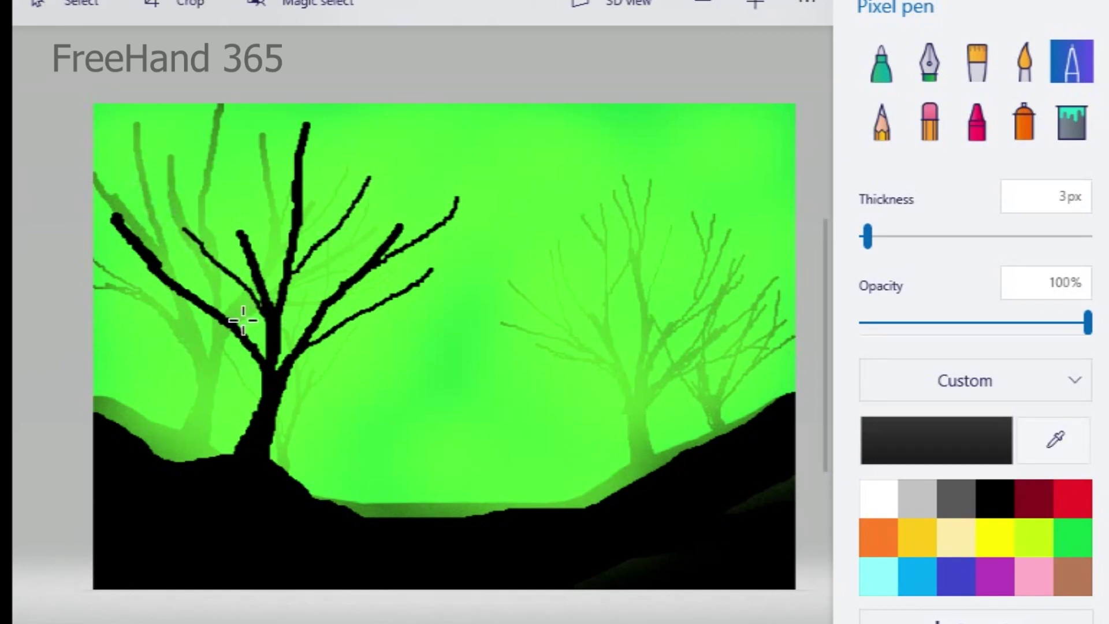
mouse_move(256, 359)
left_mouse_down()
mouse_move(103, 299)
mouse_move(223, 332)
left_mouse_up()
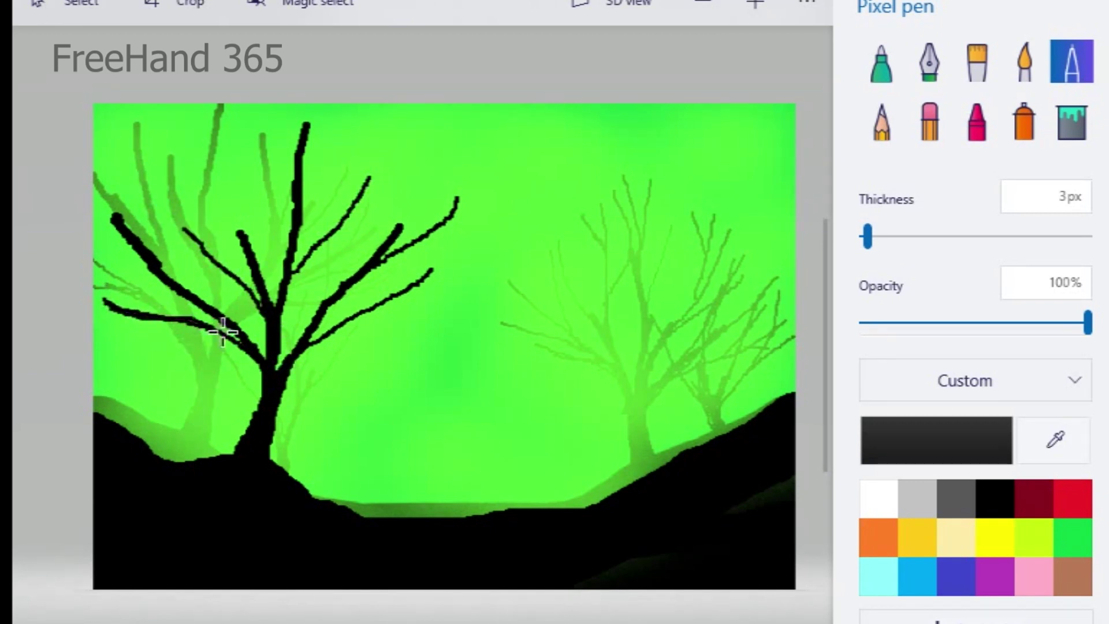
Step: Draw short upright 3 px branches at the upper left of the left foreground tree and a fork atop its short middle limb
left_click_drag(160, 273, 126, 172)
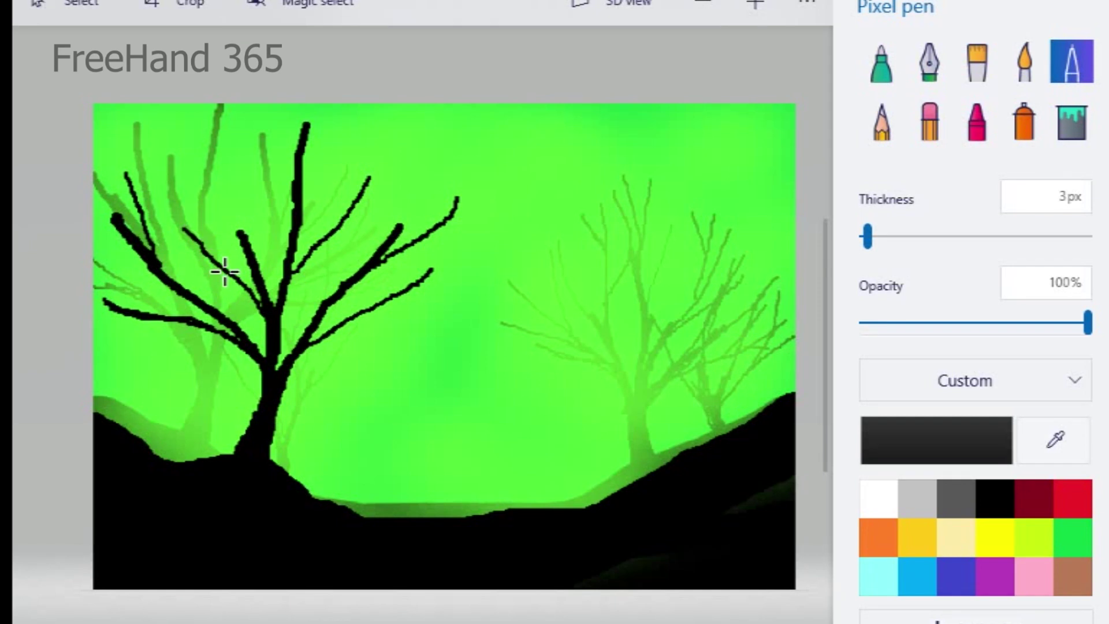
left_click_drag(216, 255, 168, 153)
left_click_drag(241, 232, 219, 151)
left_click_drag(246, 199, 247, 124)
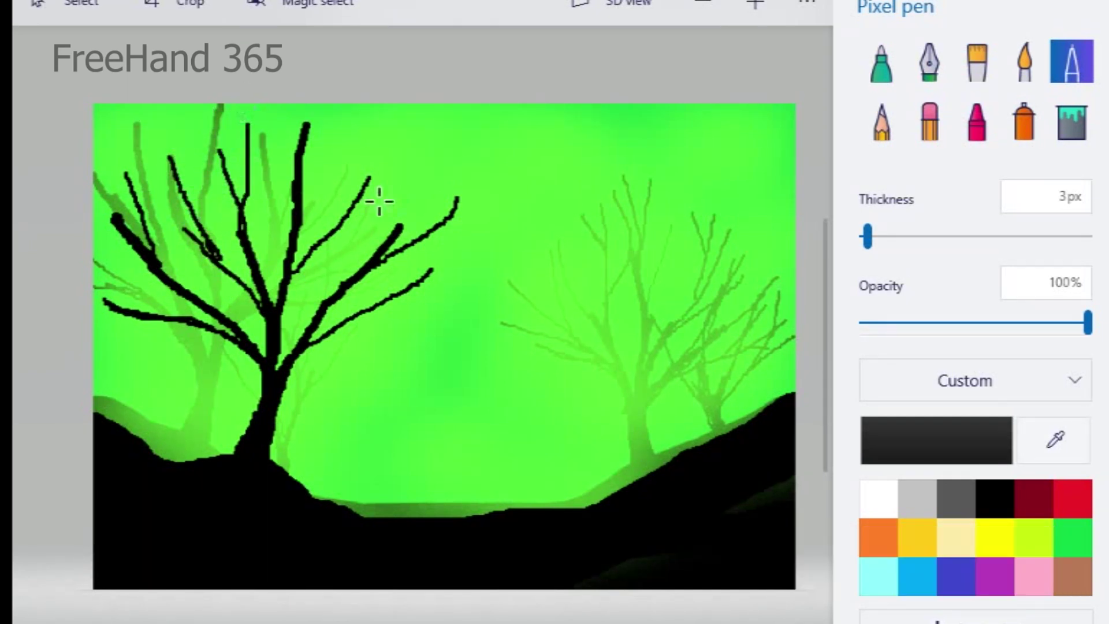
Step: Add fine 1 px twigs to the branches on both sides and at the top of the left foreground tree
left_click_drag(867, 236, 862, 237)
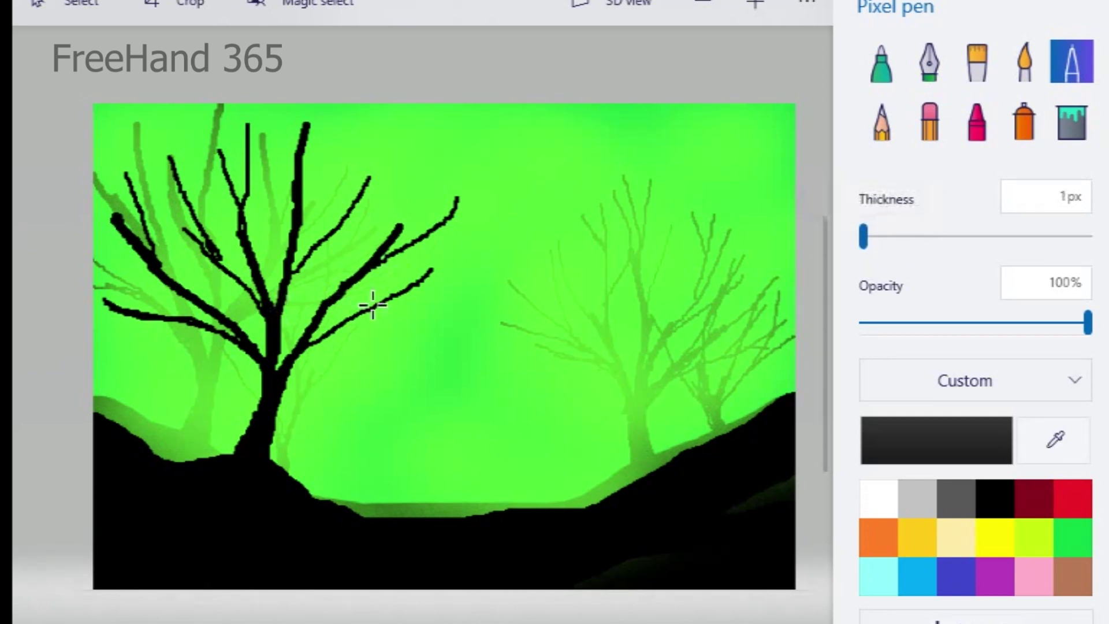
left_click_drag(399, 249, 492, 204)
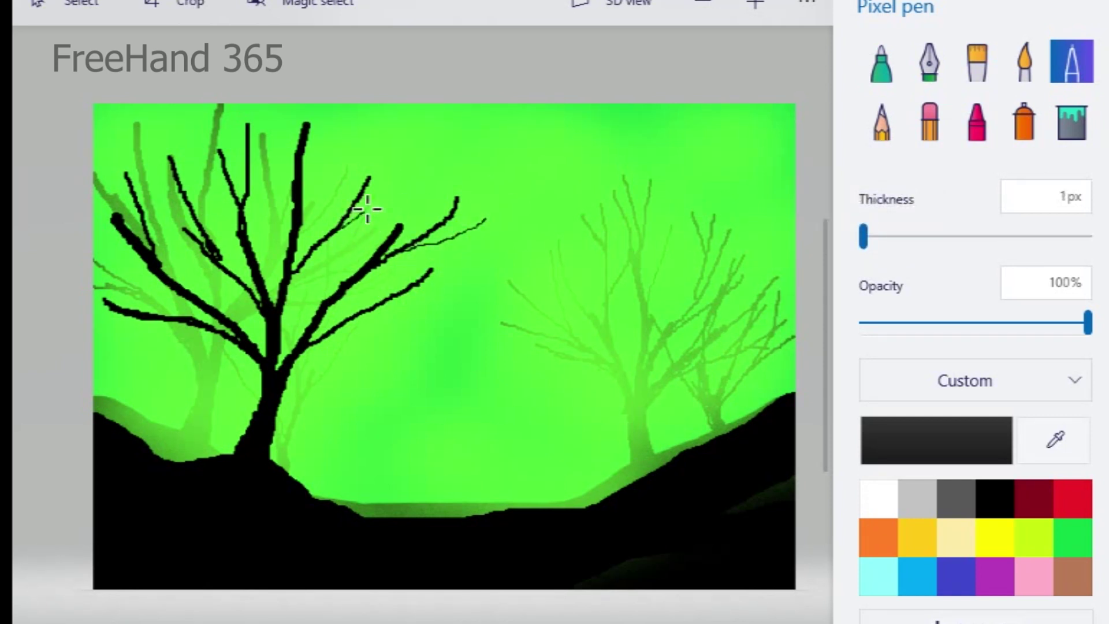
left_click_drag(340, 327, 453, 283)
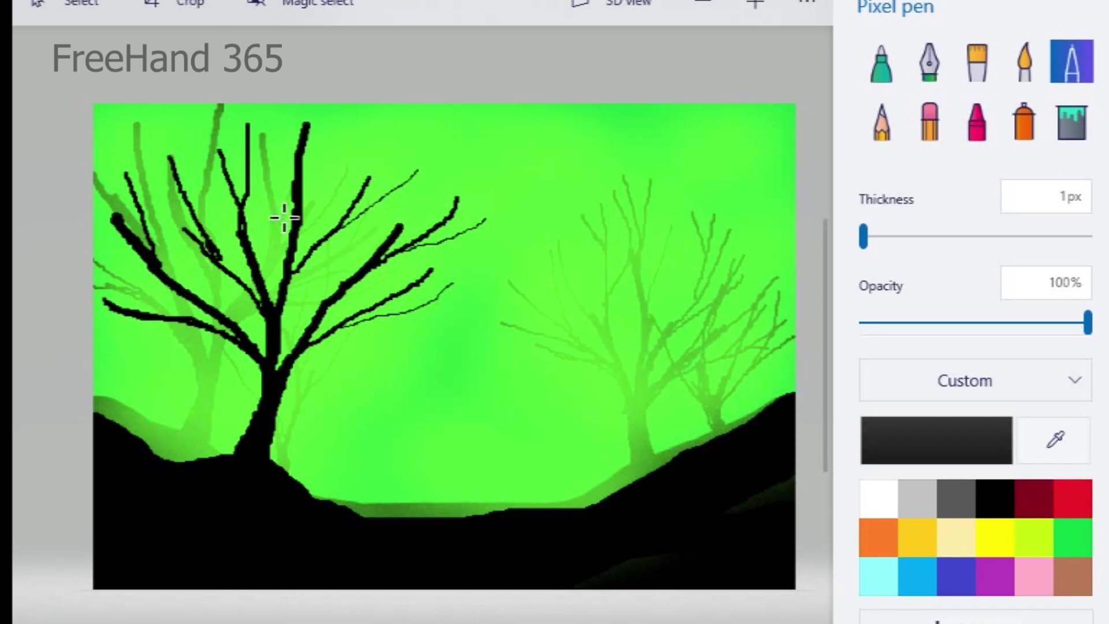
left_click_drag(304, 202, 341, 128)
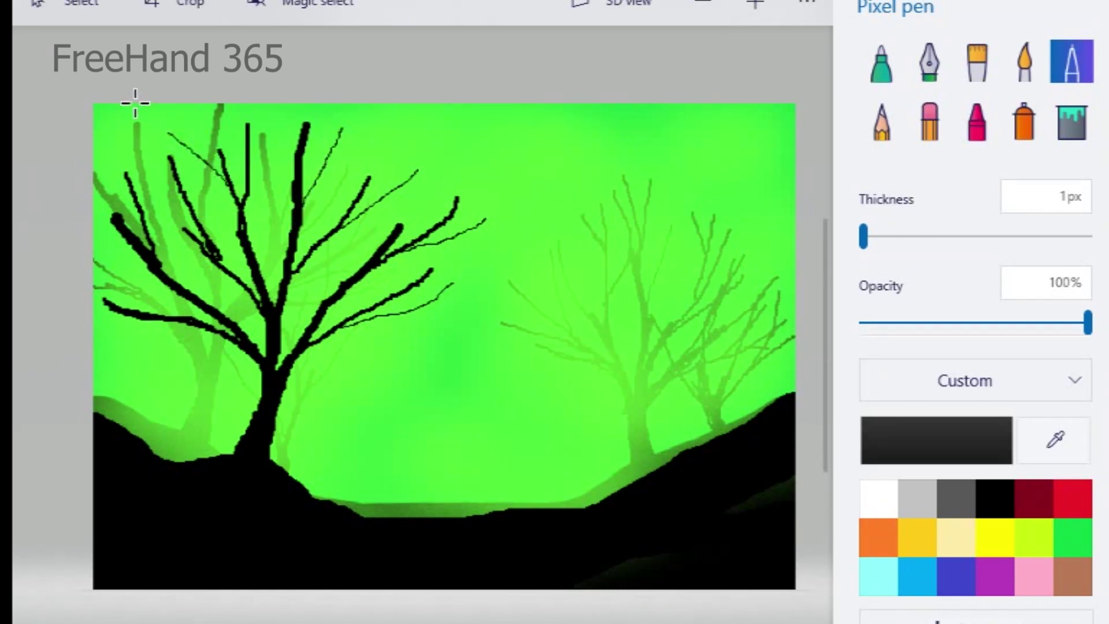
left_click_drag(218, 258, 143, 195)
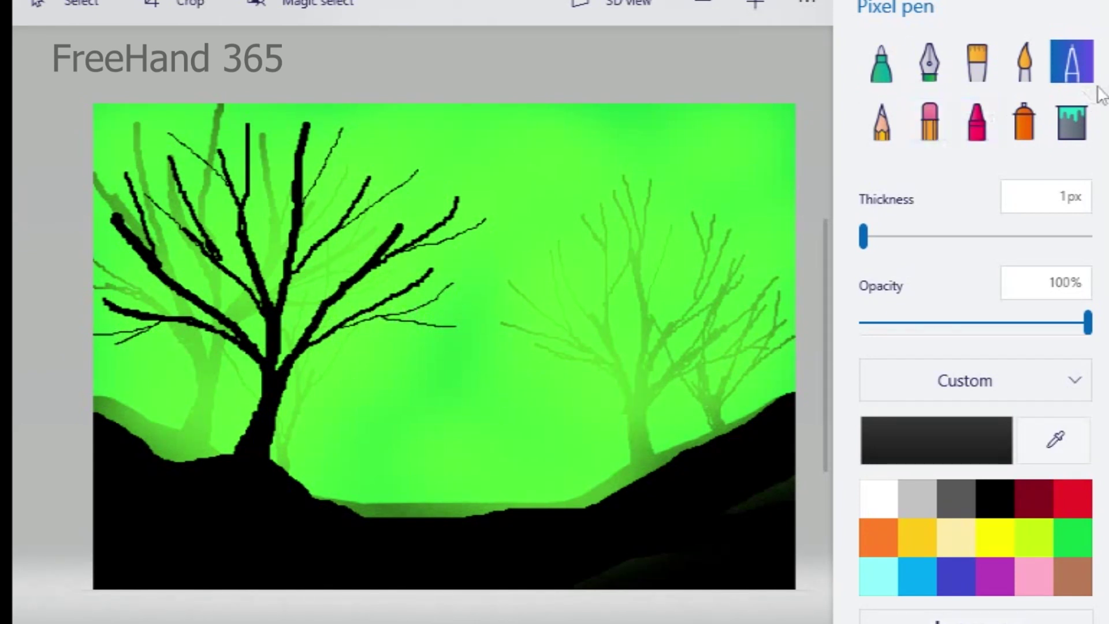
Step: Draw a second black foreground tree on the right hill with a 5 px pen, giving it a solid trunk and tall, thickened limbs
left_click_drag(863, 236, 872, 235)
mouse_move(647, 494)
left_mouse_down()
mouse_move(691, 400)
mouse_move(667, 502)
mouse_move(682, 398)
mouse_move(670, 456)
mouse_move(678, 465)
mouse_move(683, 412)
mouse_move(699, 470)
left_mouse_up()
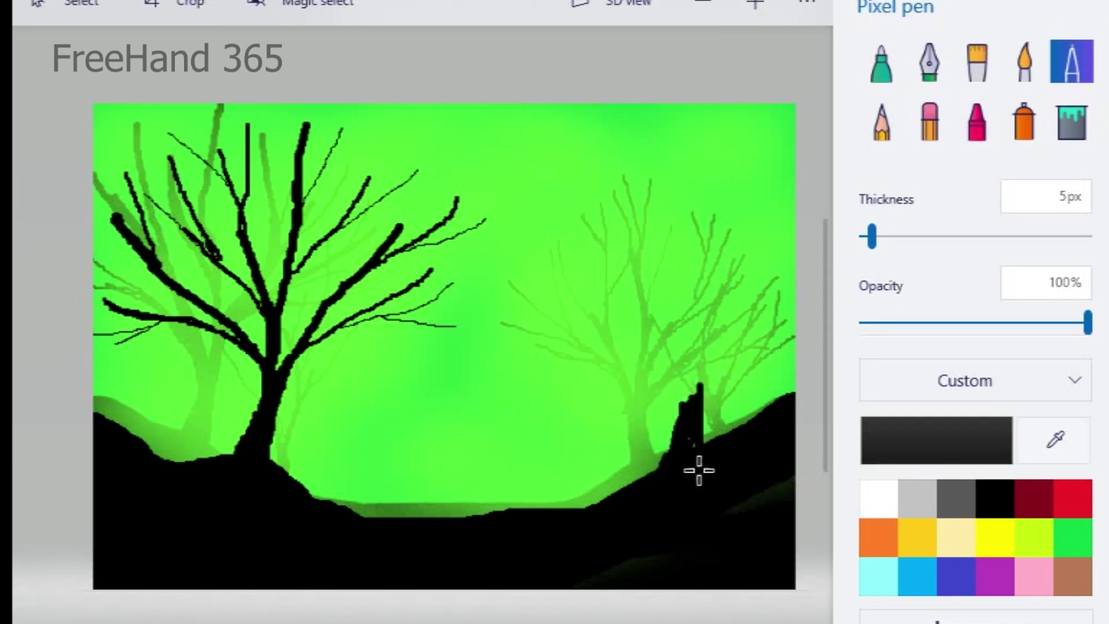
left_click_drag(697, 399, 677, 266)
left_click_drag(689, 417, 634, 263)
mouse_move(687, 419)
left_mouse_down()
mouse_move(676, 316)
mouse_move(685, 344)
mouse_move(681, 149)
left_mouse_up()
left_click_drag(694, 355, 766, 136)
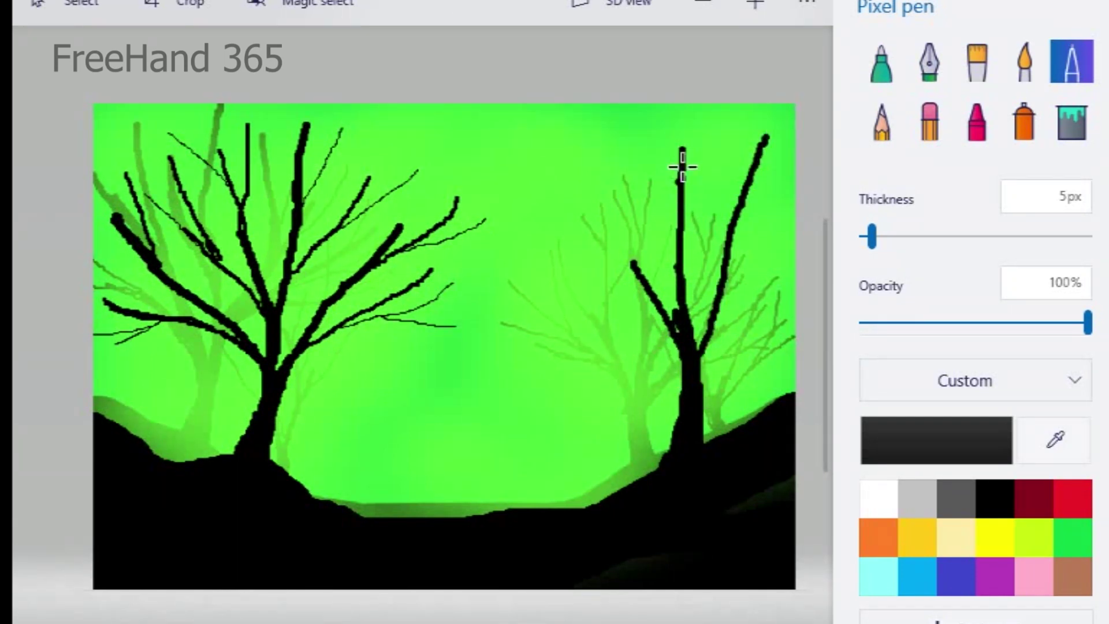
mouse_move(703, 359)
left_mouse_down()
mouse_move(690, 434)
mouse_move(717, 277)
mouse_move(756, 163)
left_mouse_up()
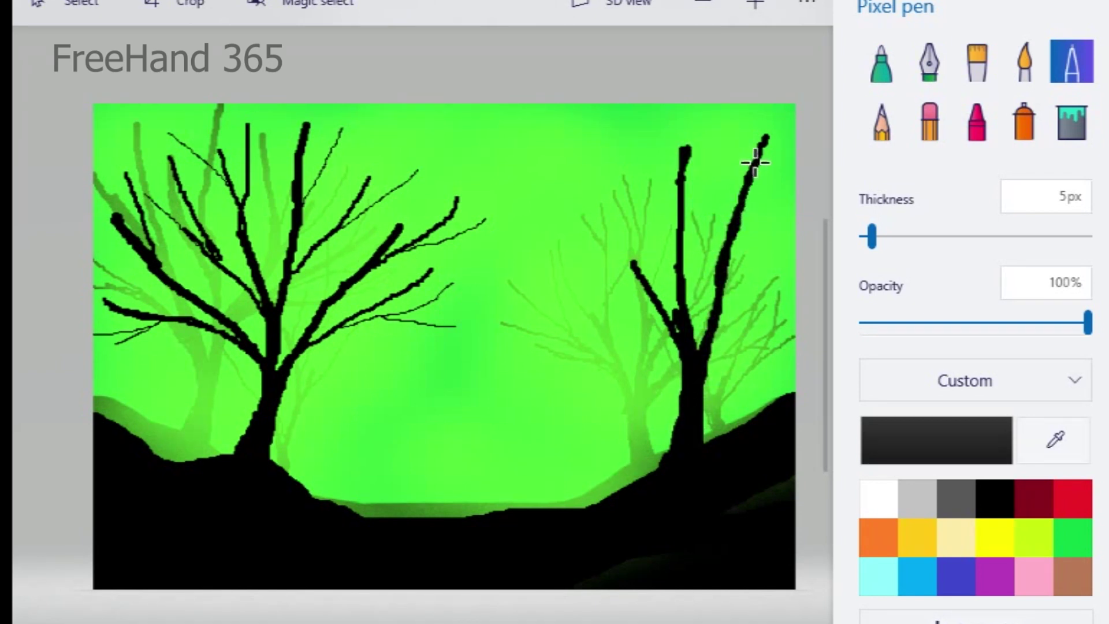
mouse_move(666, 328)
left_mouse_down()
mouse_move(630, 249)
mouse_move(691, 345)
mouse_move(603, 172)
left_mouse_up()
Step: Add 4 px limbs to both sides of the right hill's black tree and extend its upright middle limb to the canvas top
left_click_drag(871, 237, 869, 236)
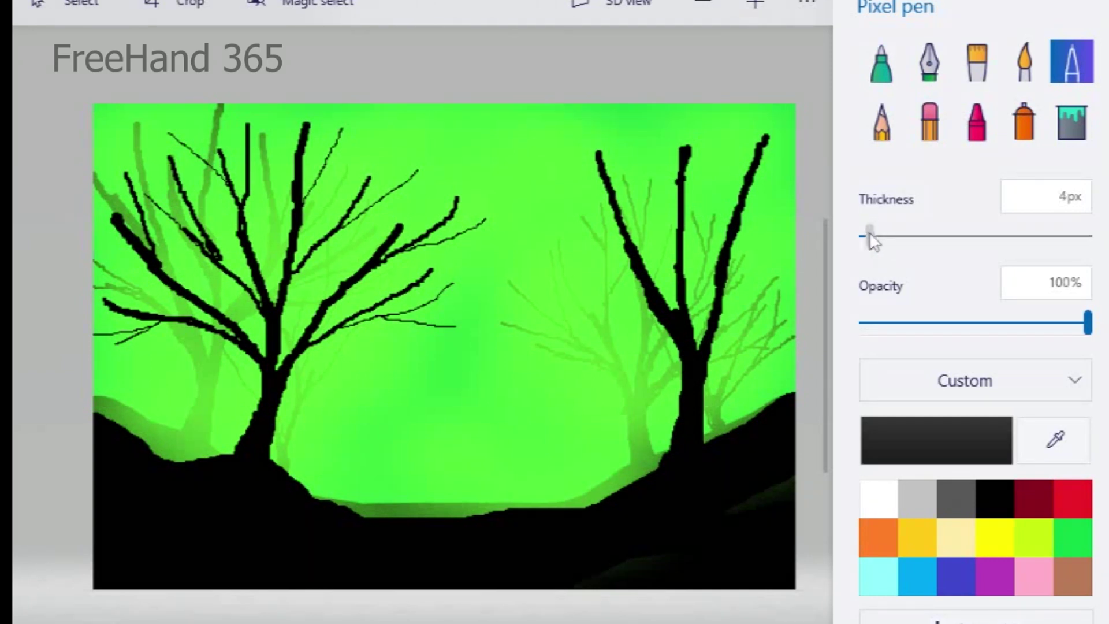
mouse_move(664, 309)
left_mouse_down()
mouse_move(516, 173)
mouse_move(585, 221)
mouse_move(674, 330)
left_mouse_up()
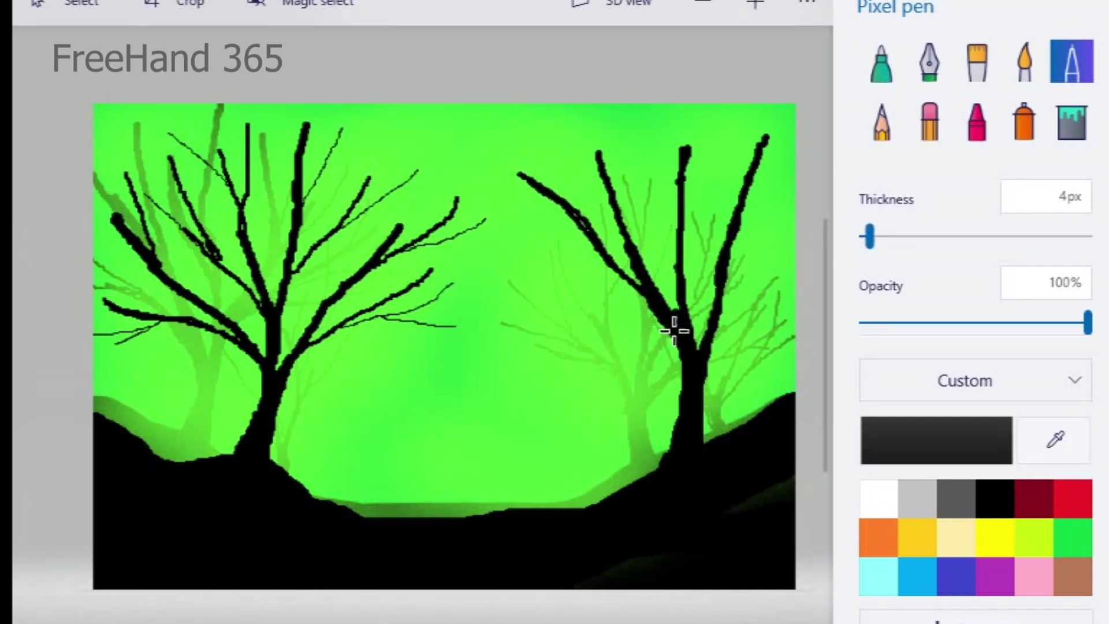
left_click_drag(724, 272, 801, 140)
left_click_drag(730, 285, 796, 149)
left_click_drag(703, 370, 787, 271)
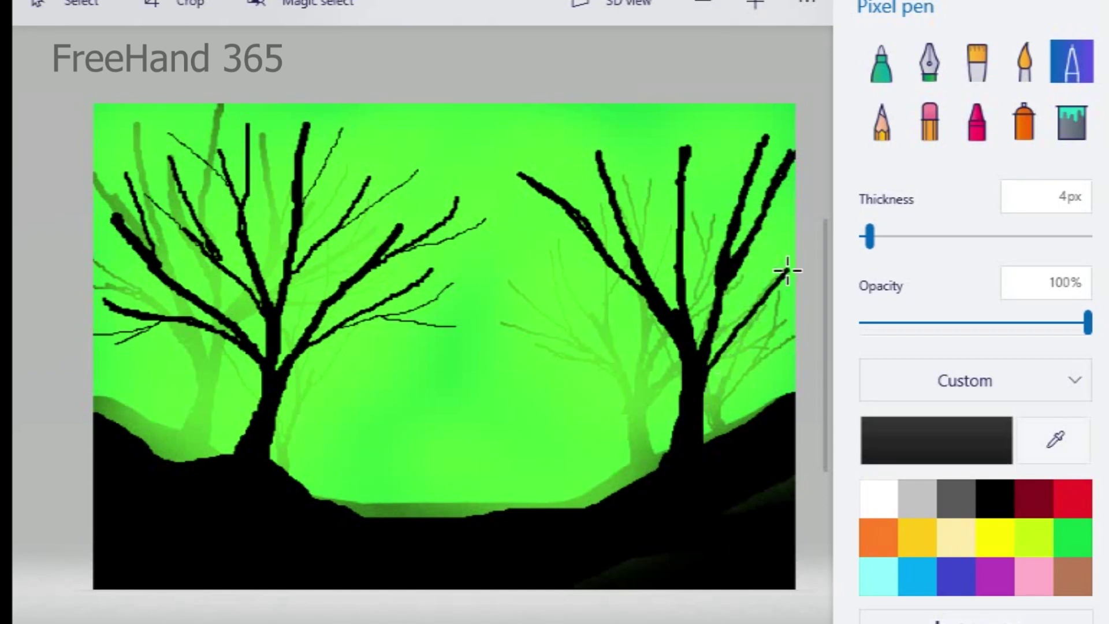
mouse_move(707, 408)
left_mouse_down()
mouse_move(738, 334)
mouse_move(804, 245)
left_mouse_up()
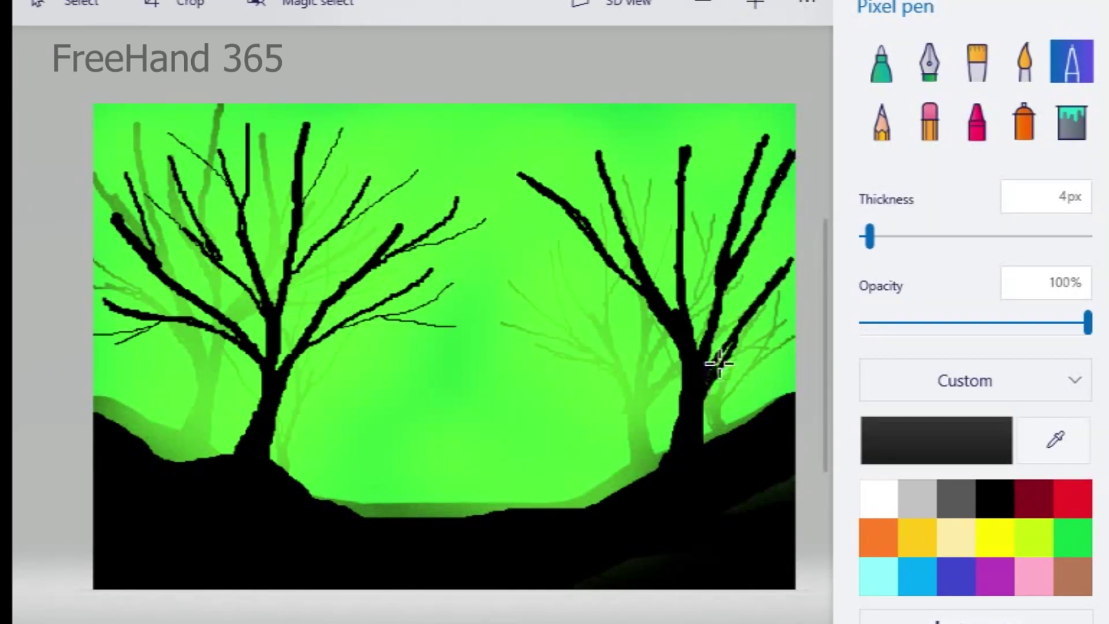
left_click_drag(754, 302, 774, 271)
mouse_move(672, 325)
left_mouse_down()
mouse_move(501, 227)
mouse_move(687, 350)
left_mouse_up()
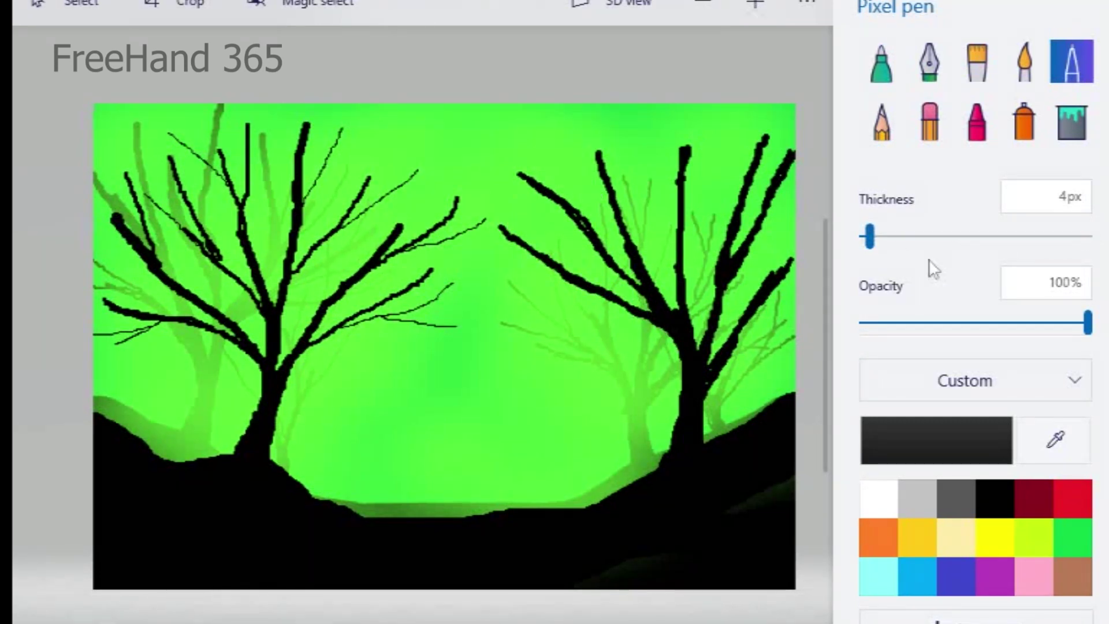
left_click_drag(685, 152, 687, 51)
Step: Draw 2 px twigs off the right tree's left-hand limbs, reaching toward the left tree
left_click_drag(870, 237, 865, 237)
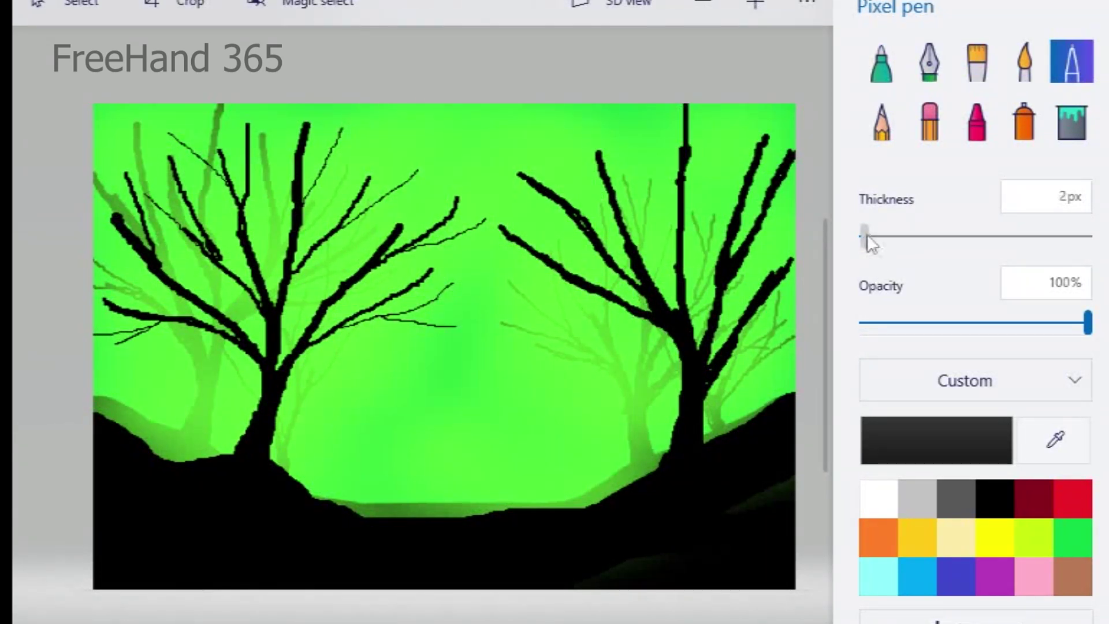
mouse_move(596, 289)
left_mouse_down()
mouse_move(458, 240)
mouse_move(508, 242)
left_mouse_up()
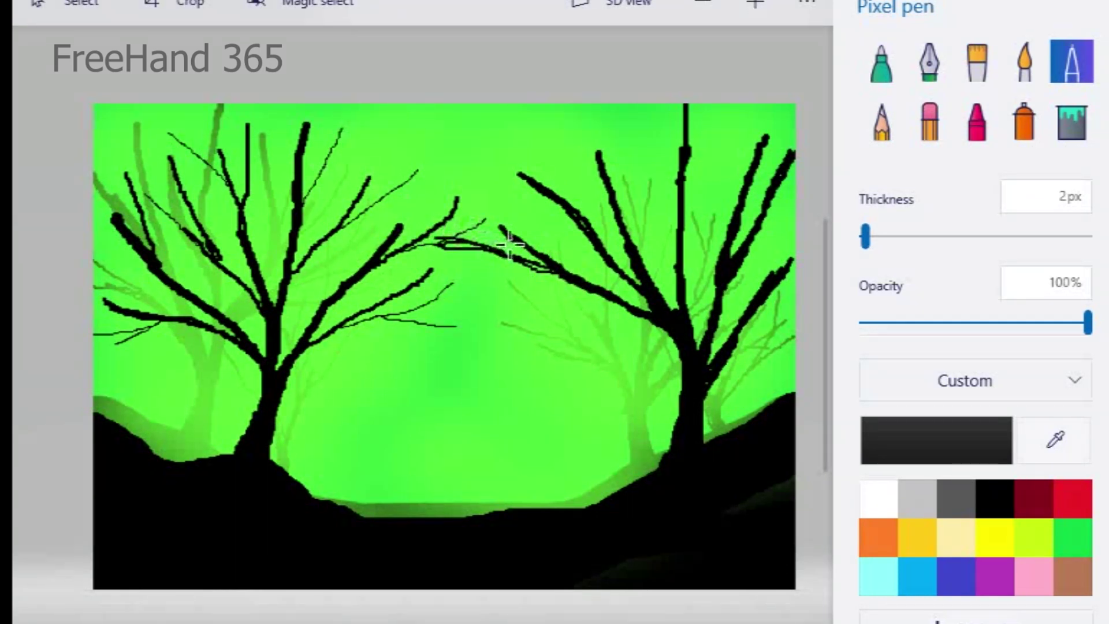
left_click_drag(591, 292, 458, 168)
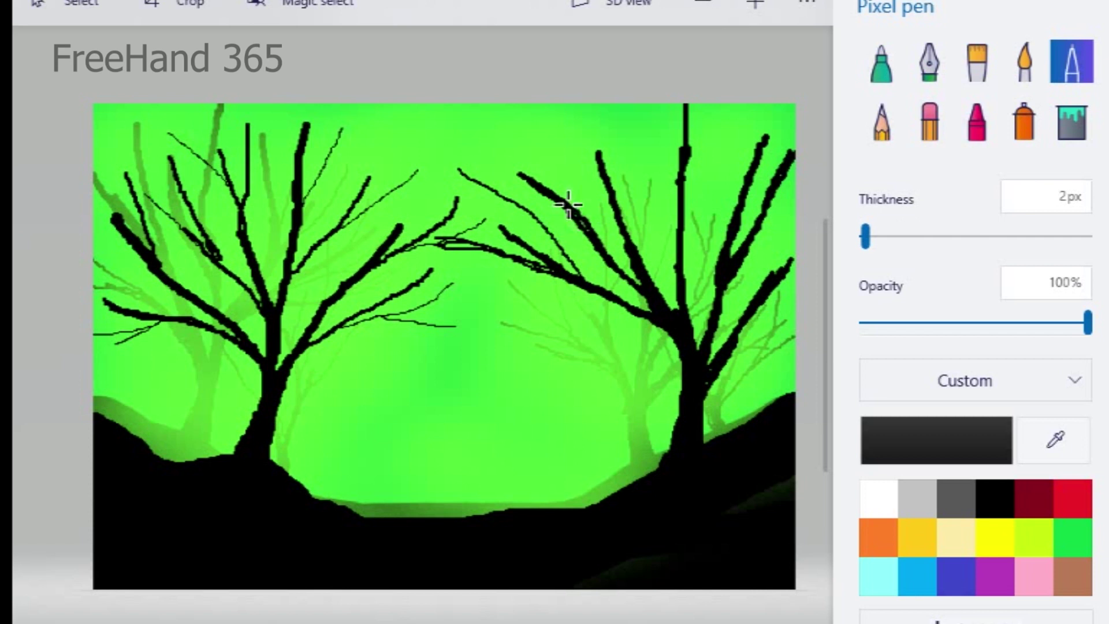
left_click_drag(569, 204, 502, 116)
left_click_drag(520, 198, 446, 142)
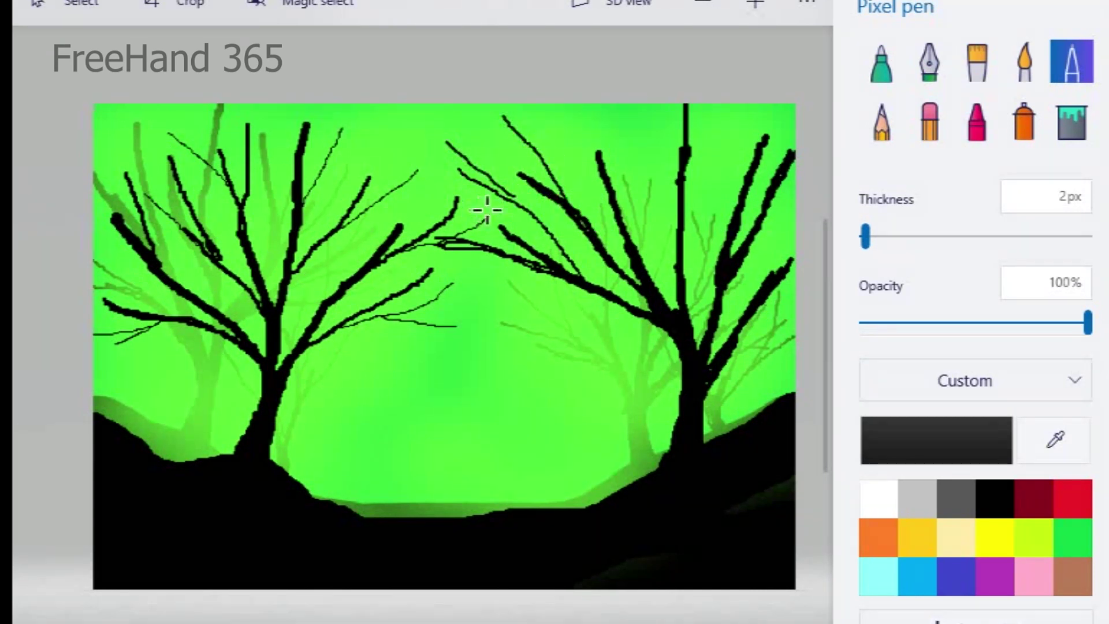
Step: Draw more 2 px twigs among the right tree's upper limbs and along its right-hand limbs
left_click_drag(583, 220, 566, 109)
left_click_drag(629, 225, 622, 94)
left_click_drag(630, 184, 580, 105)
left_click_drag(675, 256, 726, 130)
left_click_drag(699, 211, 706, 105)
left_click_drag(676, 231, 621, 110)
left_click_drag(743, 267, 794, 217)
left_click_drag(748, 315, 788, 294)
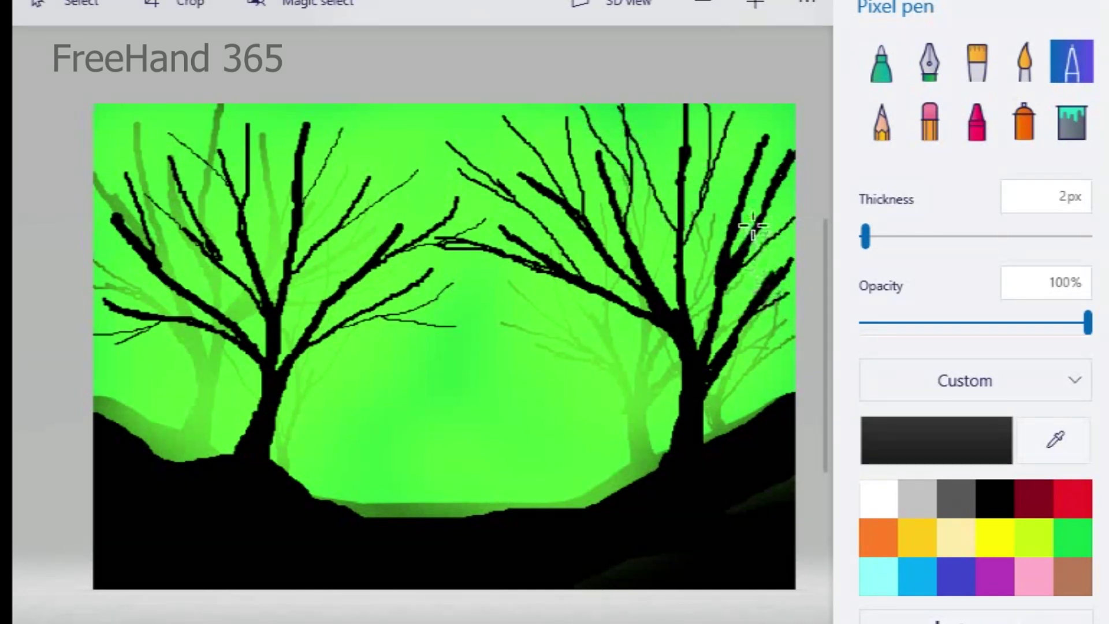
left_click_drag(768, 241, 787, 189)
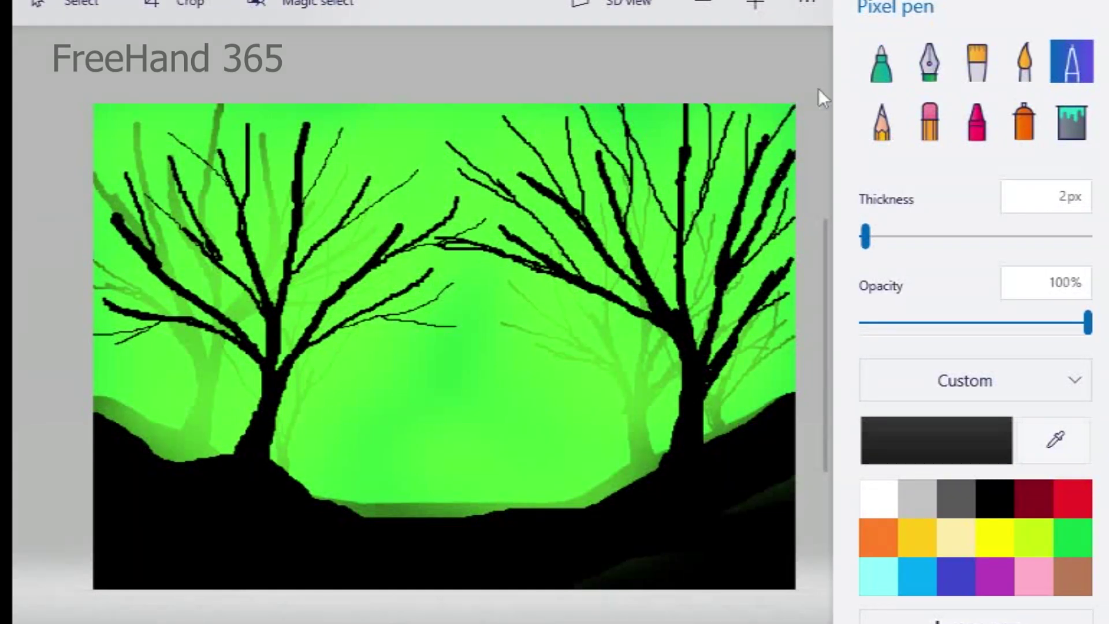
Step: Spray green mist at 112 px and 17% opacity over both black trees and the hills to fade them back
left_click(916, 459)
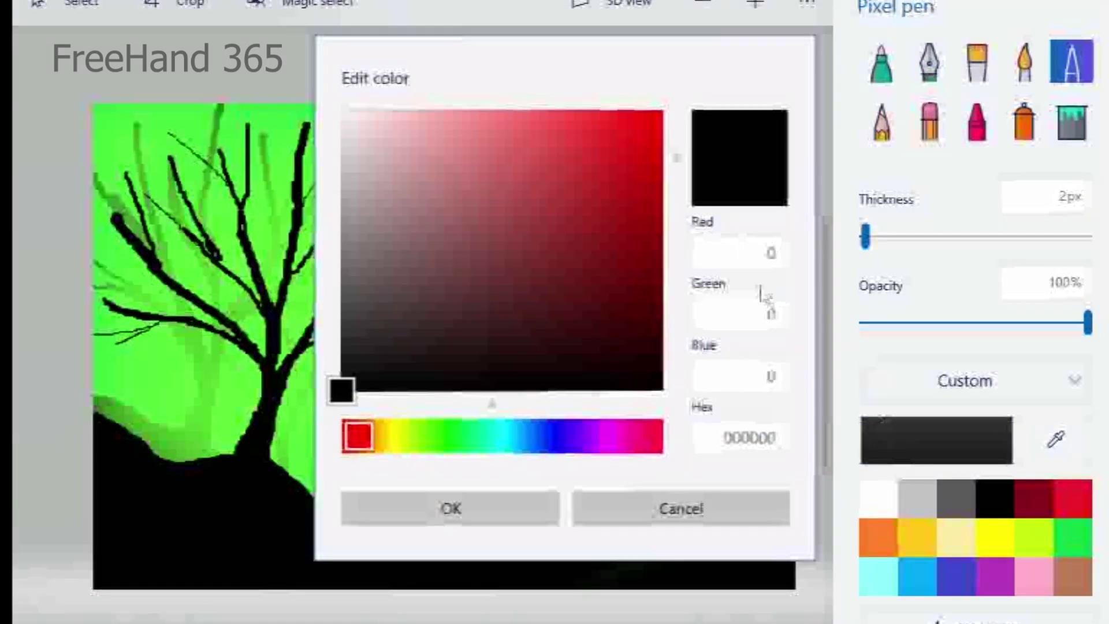
left_click(663, 508)
left_click(1066, 538)
left_click(975, 124)
left_click(1024, 121)
mouse_move(428, 364)
left_mouse_down()
mouse_move(334, 376)
mouse_move(228, 480)
mouse_move(401, 465)
mouse_move(401, 503)
mouse_move(338, 329)
mouse_move(415, 307)
mouse_move(324, 243)
mouse_move(218, 317)
mouse_move(151, 450)
mouse_move(185, 329)
mouse_move(67, 254)
mouse_move(327, 185)
mouse_move(508, 116)
mouse_move(515, 398)
mouse_move(656, 235)
mouse_move(868, 371)
mouse_move(733, 383)
mouse_move(664, 473)
mouse_move(794, 379)
mouse_move(485, 549)
mouse_move(175, 594)
mouse_move(493, 460)
mouse_move(636, 225)
mouse_move(464, 128)
mouse_move(280, 168)
mouse_move(18, 195)
mouse_move(926, 87)
mouse_move(901, 101)
left_mouse_up()
mouse_move(766, 135)
left_mouse_down()
mouse_move(688, 300)
mouse_move(775, 144)
mouse_move(792, 198)
mouse_move(577, 186)
mouse_move(542, 139)
mouse_move(617, 267)
mouse_move(552, 304)
mouse_move(566, 176)
left_mouse_up()
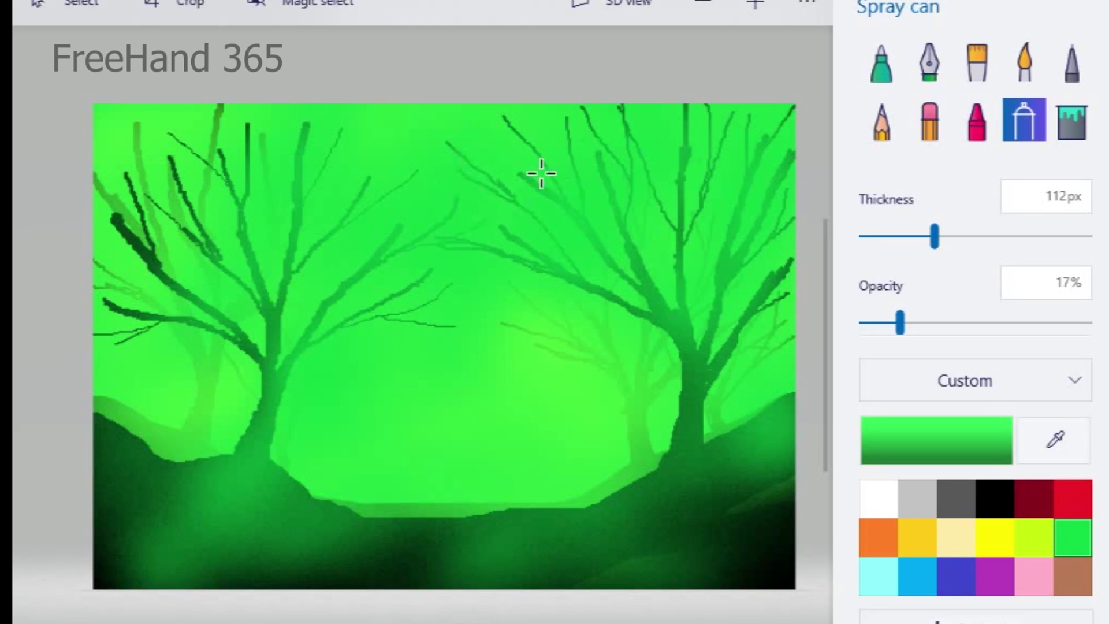
mouse_move(253, 416)
left_mouse_down()
mouse_move(309, 448)
mouse_move(357, 359)
mouse_move(428, 468)
mouse_move(532, 502)
mouse_move(495, 477)
mouse_move(651, 458)
mouse_move(509, 605)
mouse_move(104, 441)
mouse_move(376, 595)
left_mouse_up()
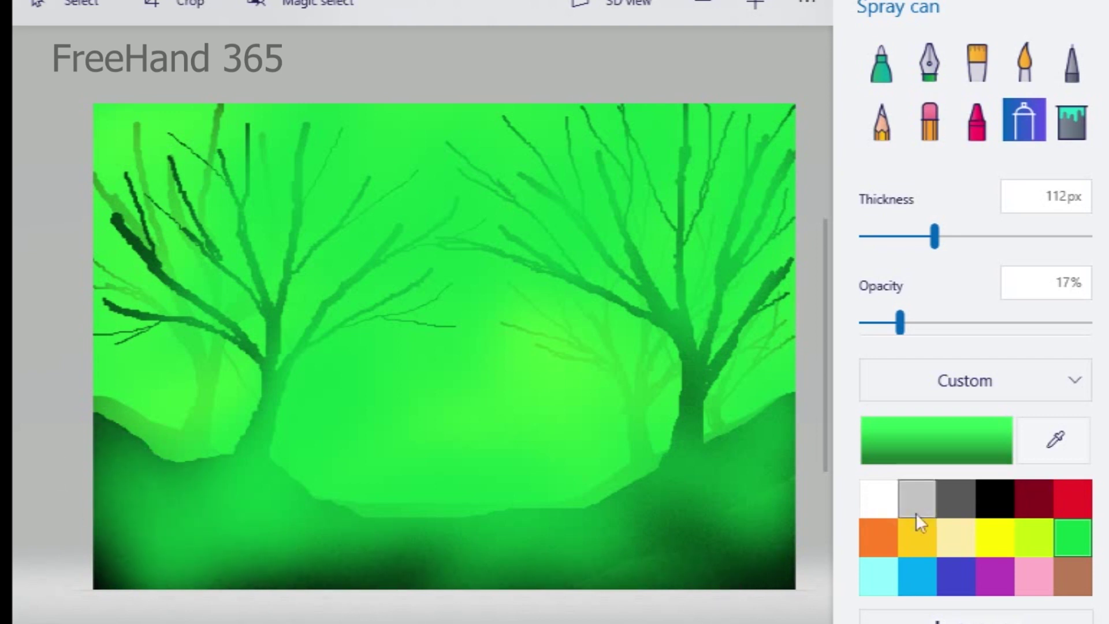
Step: Paint a new, lower black foreground hill across the canvas bottom with a 31 px pixel pen
left_click(1005, 494)
left_click(1072, 61)
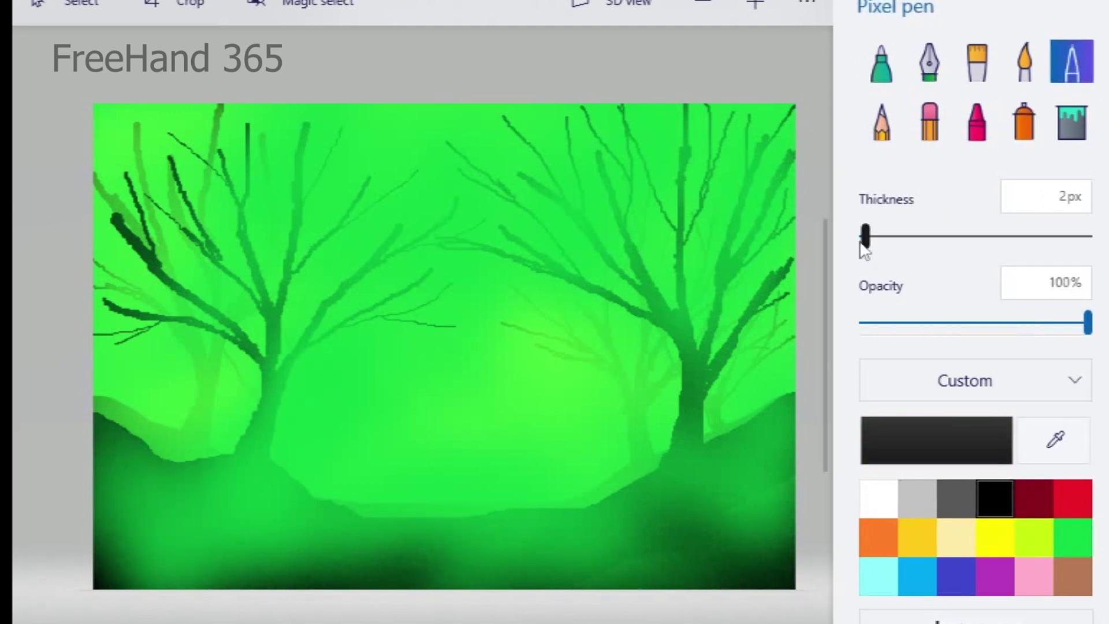
left_click_drag(864, 236, 931, 237)
mouse_move(598, 565)
left_mouse_down()
mouse_move(745, 520)
mouse_move(508, 545)
mouse_move(174, 525)
mouse_move(431, 522)
mouse_move(49, 560)
mouse_move(323, 598)
left_mouse_up()
key("ctrl+z")
mouse_move(91, 474)
left_mouse_down()
mouse_move(272, 575)
mouse_move(74, 559)
mouse_move(131, 583)
mouse_move(492, 589)
mouse_move(641, 574)
mouse_move(449, 558)
mouse_move(848, 552)
mouse_move(765, 469)
mouse_move(806, 503)
mouse_move(807, 543)
left_mouse_up()
mouse_move(562, 572)
left_mouse_down()
mouse_move(566, 542)
mouse_move(670, 514)
mouse_move(266, 561)
left_mouse_up()
mouse_move(126, 519)
left_mouse_down()
mouse_move(397, 562)
mouse_move(354, 540)
mouse_move(146, 538)
left_mouse_up()
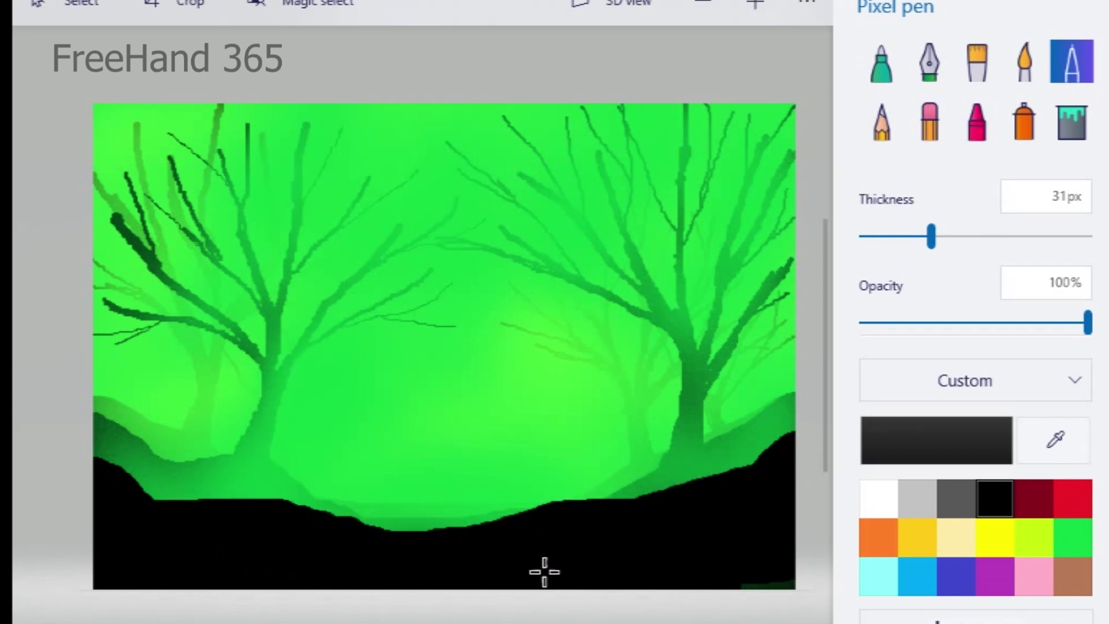
Step: Paint a massive black tree trunk at the canvas's right edge with a thick limb reaching to the upper left
left_click_drag(934, 238, 866, 240)
left_click_drag(688, 487, 715, 448)
left_click_drag(871, 237, 893, 241)
mouse_move(670, 491)
left_mouse_down()
mouse_move(703, 445)
mouse_move(713, 498)
left_mouse_up()
key("ctrl+z")
left_click_drag(893, 237, 936, 251)
mouse_move(716, 471)
left_mouse_down()
mouse_move(747, 324)
mouse_move(764, 340)
mouse_move(745, 331)
mouse_move(721, 104)
mouse_move(771, 447)
left_mouse_up()
left_click_drag(939, 246, 911, 241)
mouse_move(751, 364)
left_mouse_down()
mouse_move(693, 260)
mouse_move(569, 119)
mouse_move(542, 104)
left_mouse_up()
Step: Add a 10 px branch above the large right tree's left limb and a short branch on the trunk's right side
left_click_drag(908, 245, 868, 244)
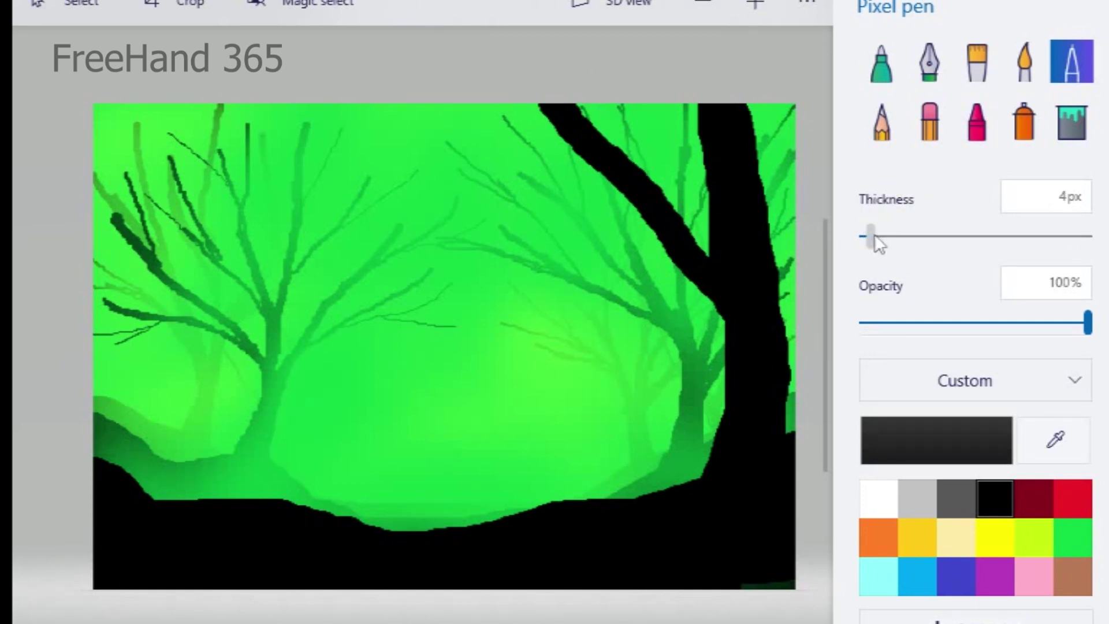
left_click_drag(662, 242, 458, 121)
key("ctrl+z")
left_click(884, 237)
left_click_drag(673, 235, 456, 95)
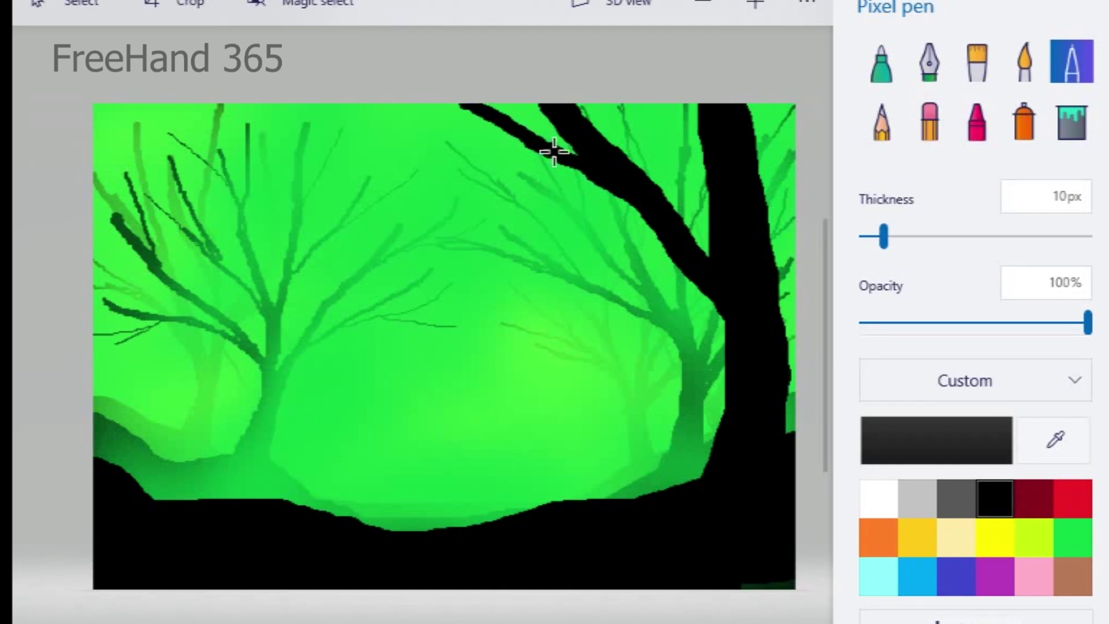
mouse_move(760, 242)
left_mouse_down()
mouse_move(755, 269)
mouse_move(817, 123)
left_mouse_up()
left_click(885, 237)
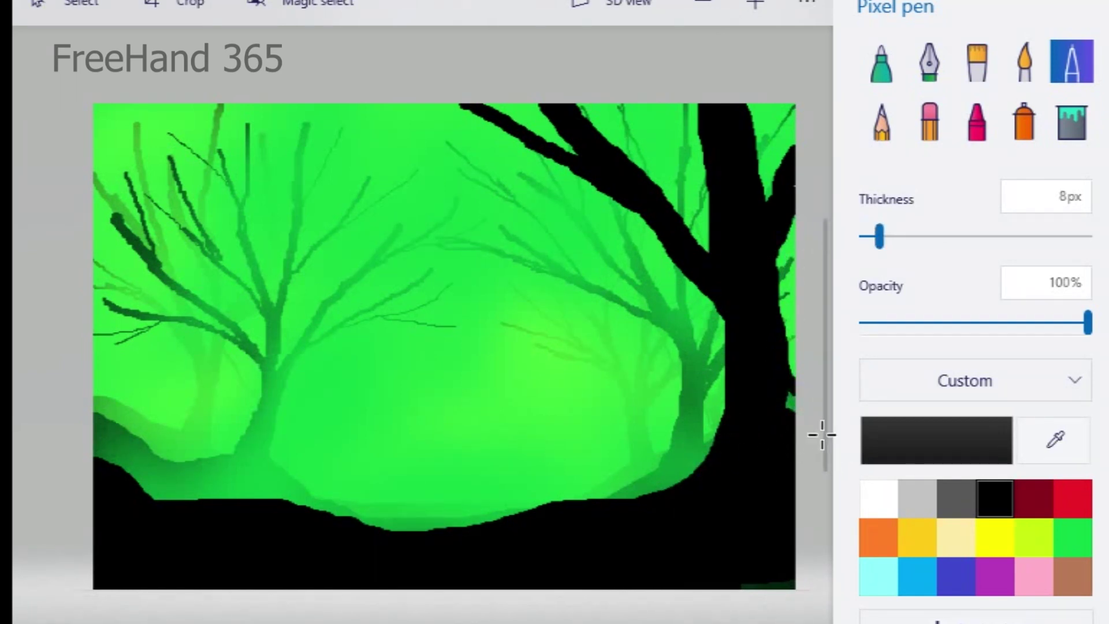
Step: Paint a large black tree on the left side of the foreground hill, with a thick trunk and tall spreading limbs
left_click(191, 493)
left_click(887, 237)
mouse_move(191, 492)
left_mouse_down()
mouse_move(210, 433)
mouse_move(171, 510)
mouse_move(203, 428)
mouse_move(185, 448)
mouse_move(182, 342)
mouse_move(84, 161)
mouse_move(185, 409)
mouse_move(198, 376)
mouse_move(218, 458)
mouse_move(297, 235)
mouse_move(215, 395)
mouse_move(317, 203)
mouse_move(302, 223)
mouse_move(389, 89)
left_mouse_up()
key("ctrl+z")
mouse_move(207, 385)
left_mouse_down()
mouse_move(178, 305)
mouse_move(92, 149)
mouse_move(189, 365)
mouse_move(199, 427)
mouse_move(197, 362)
mouse_move(73, 259)
mouse_move(166, 337)
mouse_move(200, 391)
mouse_move(189, 294)
mouse_move(224, 97)
mouse_move(186, 286)
mouse_move(188, 379)
mouse_move(184, 296)
mouse_move(209, 145)
left_mouse_up()
Step: Add 7 px branches to the large left tree's right limb and one leaning left from its middle limb
left_click_drag(886, 237, 875, 237)
mouse_move(289, 268)
left_mouse_down()
mouse_move(287, 110)
mouse_move(268, 263)
mouse_move(283, 171)
mouse_move(294, 253)
mouse_move(283, 237)
mouse_move(289, 168)
left_mouse_up()
left_click_drag(874, 237, 877, 237)
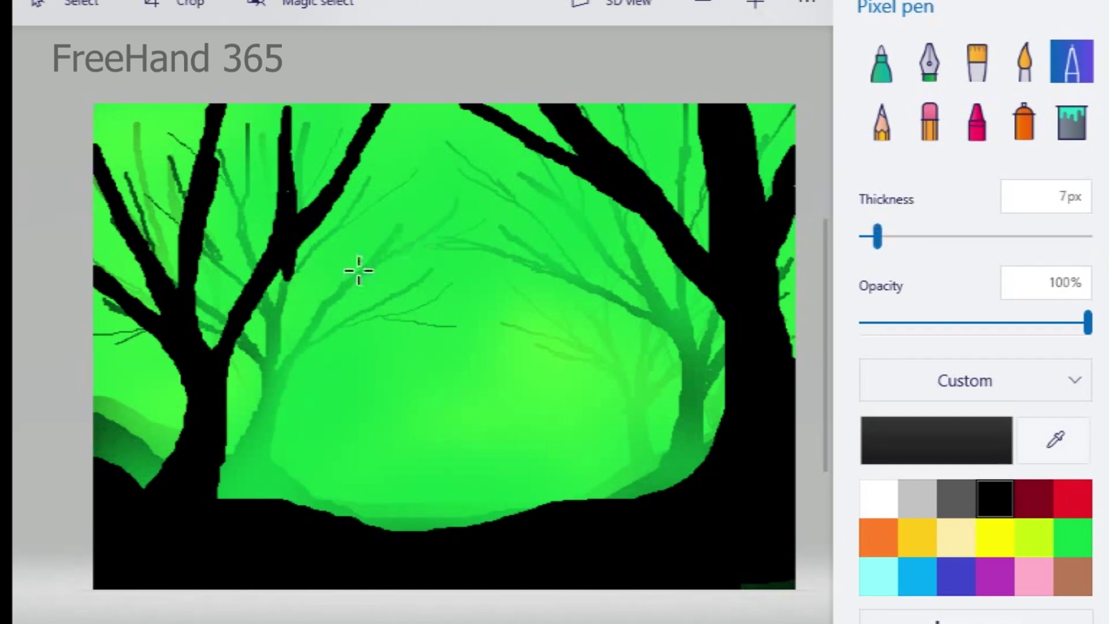
mouse_move(268, 293)
left_mouse_down()
mouse_move(328, 252)
mouse_move(273, 294)
mouse_move(283, 271)
mouse_move(381, 206)
left_mouse_up()
key("ctrl+z")
key("ctrl+z")
key("ctrl+z")
left_click_drag(284, 240, 284, 109)
left_click_drag(285, 185, 342, 103)
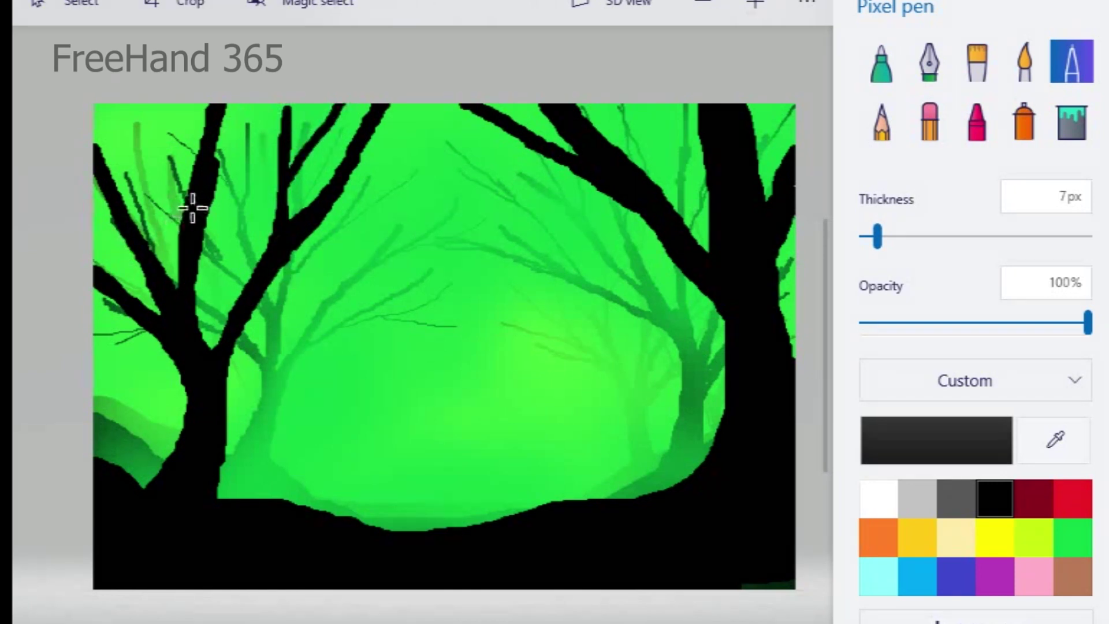
left_click_drag(193, 206, 129, 92)
left_click_drag(299, 231, 425, 111)
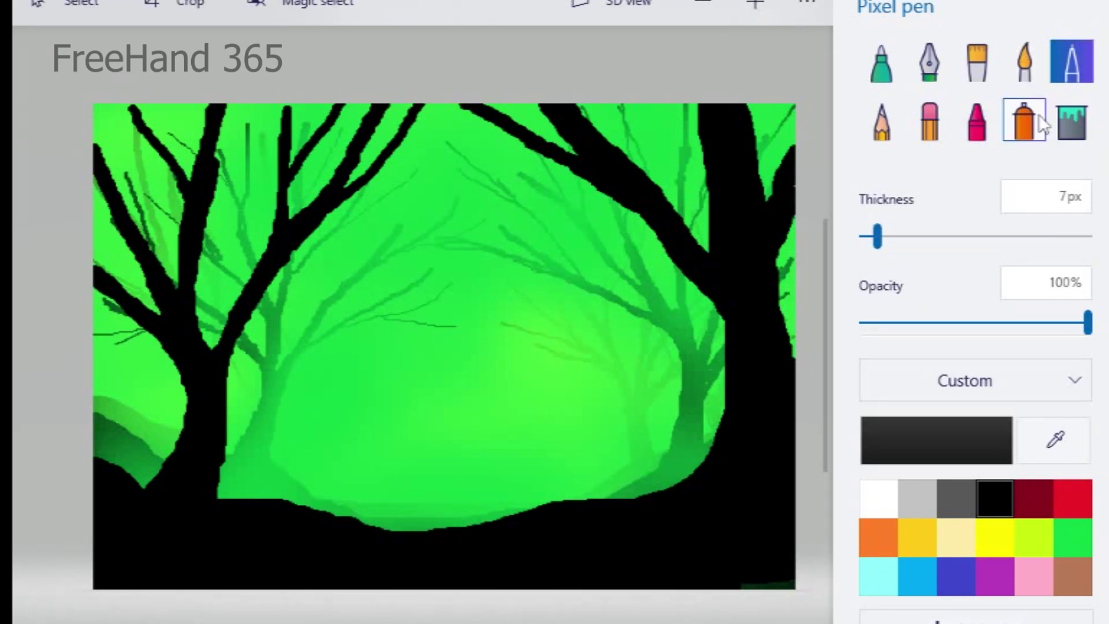
Step: Spray green mist at 112 px and 17% opacity over the large left tree's trunk and base and the middle of the ground
left_click(1025, 120)
left_click(1061, 546)
mouse_move(190, 496)
left_mouse_down()
mouse_move(342, 440)
mouse_move(173, 539)
mouse_move(228, 480)
mouse_move(270, 339)
mouse_move(416, 144)
mouse_move(293, 267)
left_mouse_up()
mouse_move(537, 503)
left_mouse_down()
mouse_move(710, 453)
mouse_move(441, 505)
left_mouse_up()
Step: Spray green mist over the large right tree's base and the centre and left of the black ground
scroll(234, 373, "up", 5)
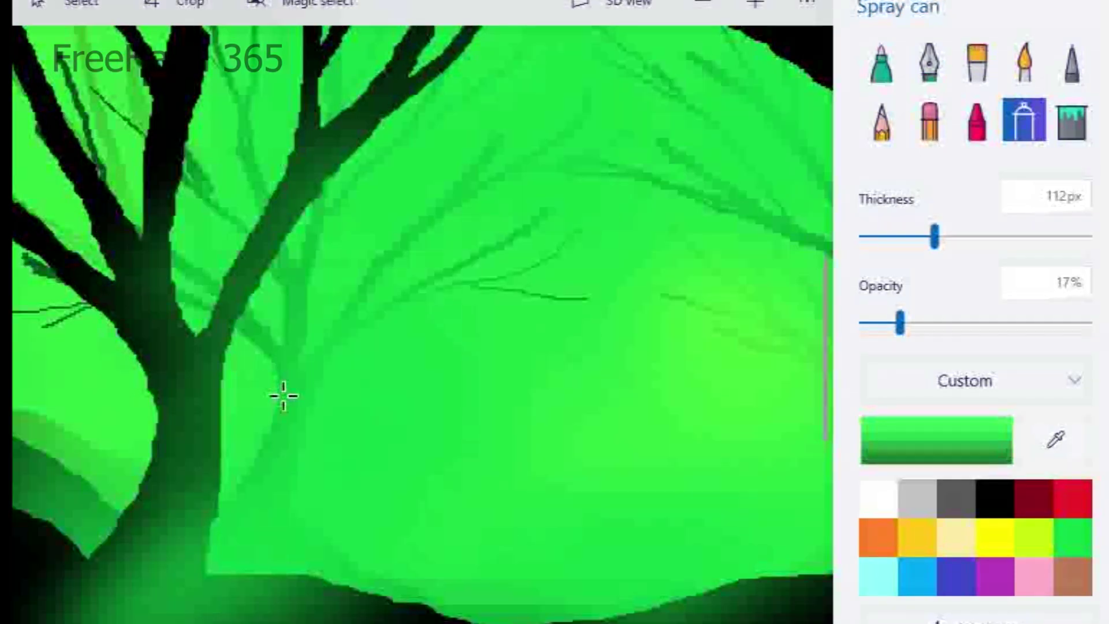
scroll(286, 405, "down", 6)
scroll(305, 428, "up", 3)
scroll(543, 510, "down", 3)
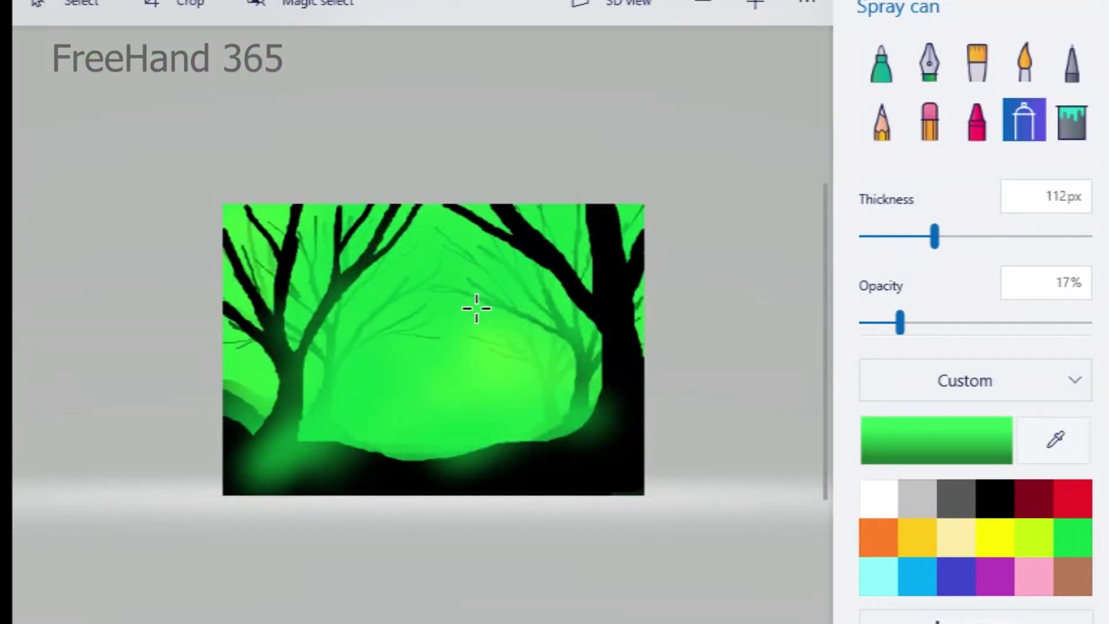
scroll(344, 431, "up", 3)
scroll(333, 430, "down", 2)
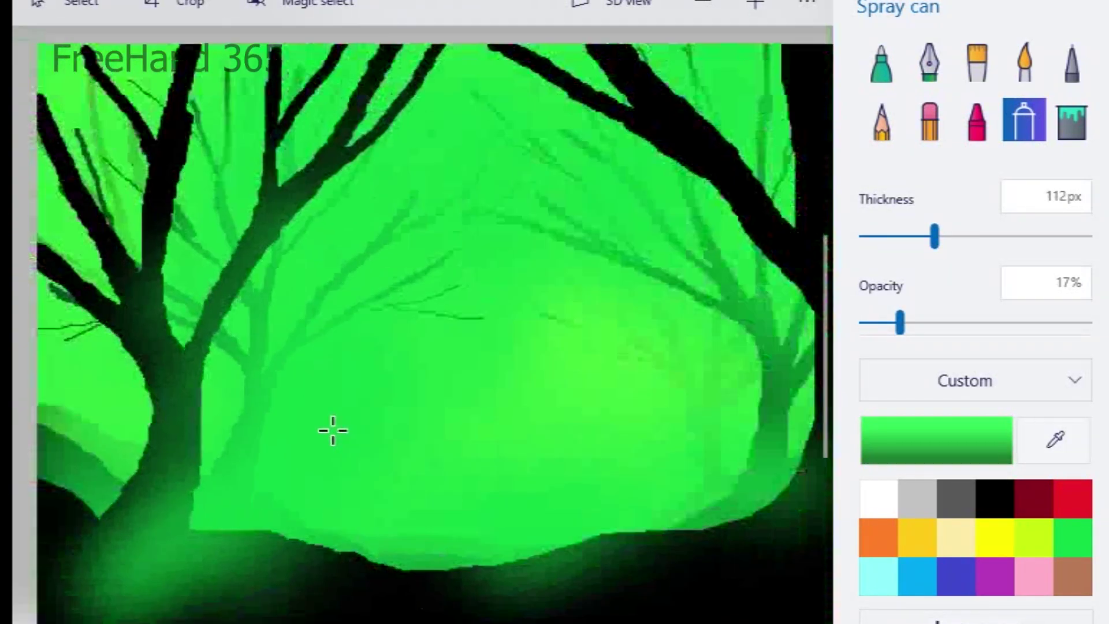
scroll(333, 431, "down", 5)
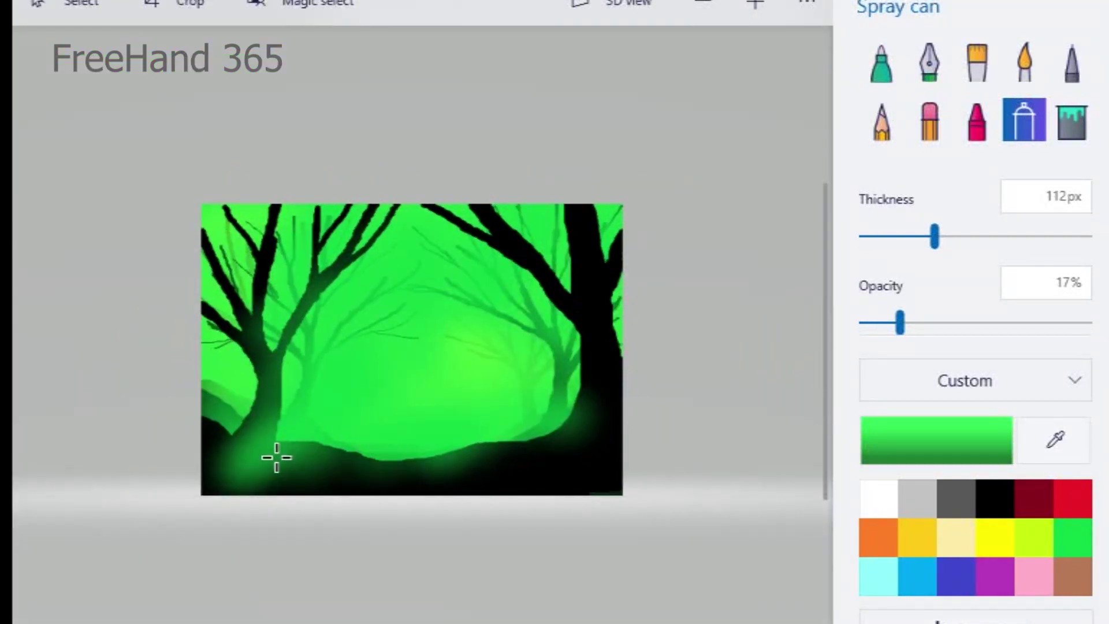
mouse_move(544, 435)
left_mouse_down()
mouse_move(545, 383)
mouse_move(527, 410)
mouse_move(599, 480)
left_mouse_up()
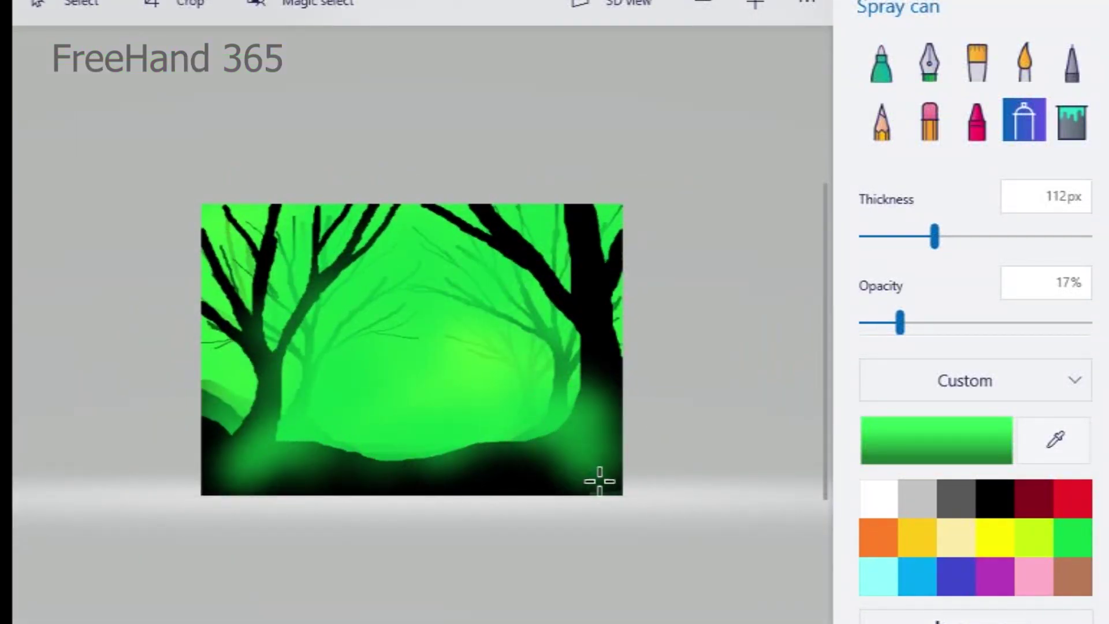
mouse_move(381, 480)
left_mouse_down()
mouse_move(416, 477)
mouse_move(440, 498)
left_mouse_up()
left_click_drag(394, 423, 312, 508)
Step: Spray green mist on the large right tree's upper trunk, and at 87 px along the branches of both large trees
scroll(441, 381, "up", 5)
scroll(495, 329, "down", 3)
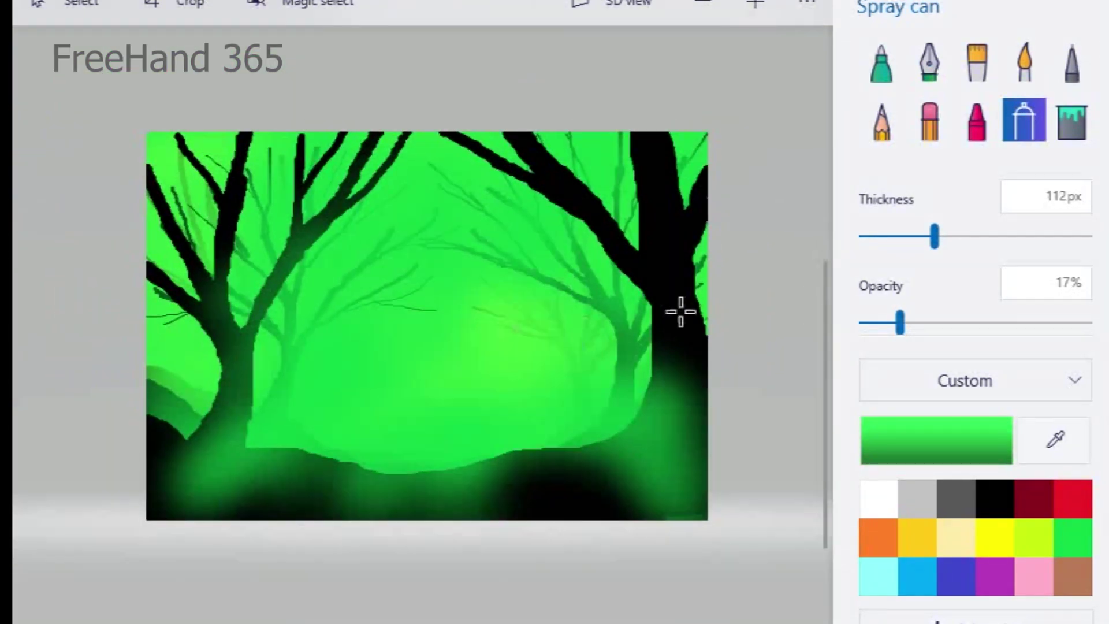
left_click_drag(826, 370, 826, 354)
mouse_move(574, 165)
left_mouse_down()
mouse_move(720, 329)
mouse_move(601, 163)
mouse_move(647, 149)
left_mouse_up()
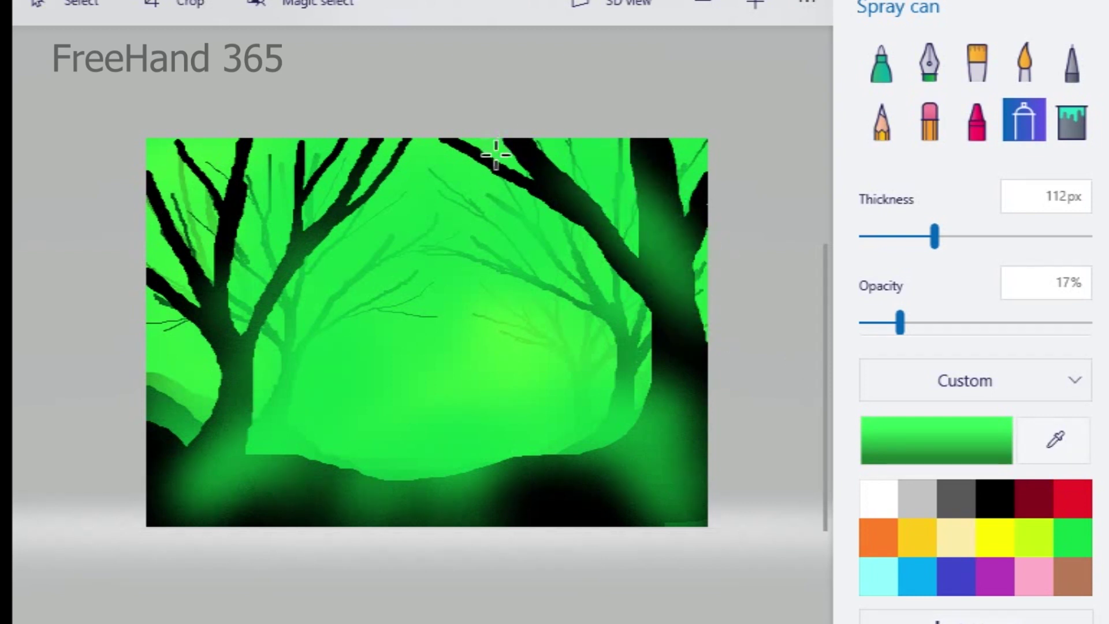
left_click(913, 236)
mouse_move(347, 168)
left_mouse_down()
mouse_move(302, 257)
mouse_move(310, 205)
mouse_move(236, 321)
mouse_move(245, 298)
mouse_move(215, 257)
mouse_move(227, 289)
mouse_move(169, 393)
mouse_move(203, 270)
mouse_move(161, 321)
mouse_move(187, 278)
mouse_move(456, 235)
left_mouse_up()
mouse_move(497, 154)
left_mouse_down()
mouse_move(596, 228)
mouse_move(677, 179)
mouse_move(719, 229)
mouse_move(687, 177)
mouse_move(717, 297)
left_mouse_up()
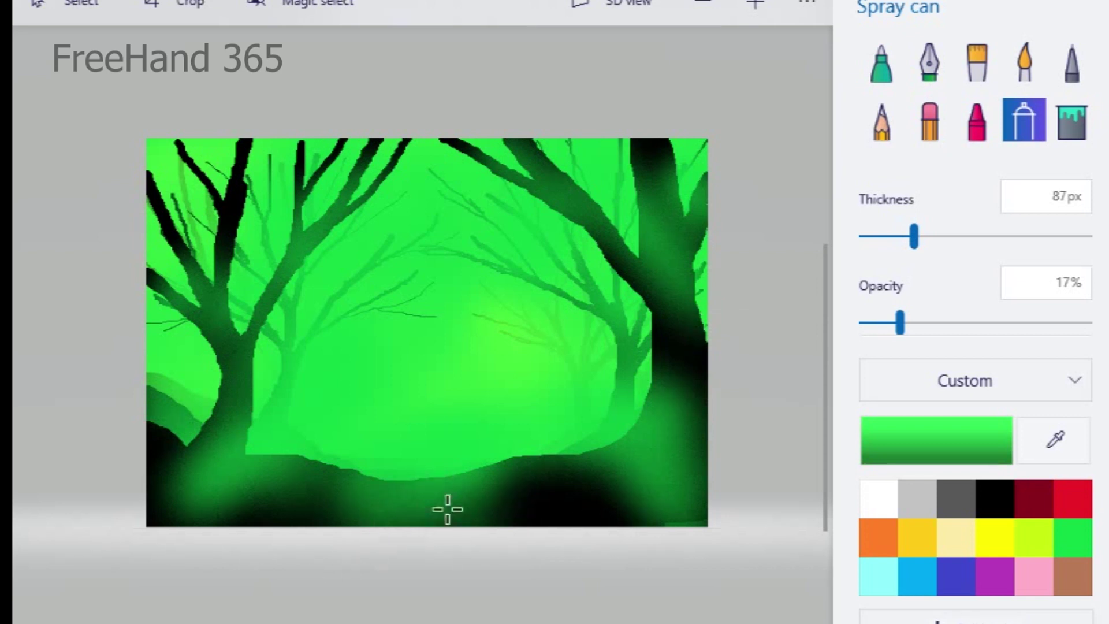
Step: Spray a yellow glow in the centre of the clearing between the trees at 87 px and 17% opacity
left_click(1005, 546)
mouse_move(424, 352)
left_mouse_down()
mouse_move(418, 372)
mouse_move(411, 332)
left_mouse_up()
mouse_move(422, 391)
left_mouse_down()
mouse_move(391, 391)
mouse_move(458, 379)
mouse_move(423, 339)
left_mouse_up()
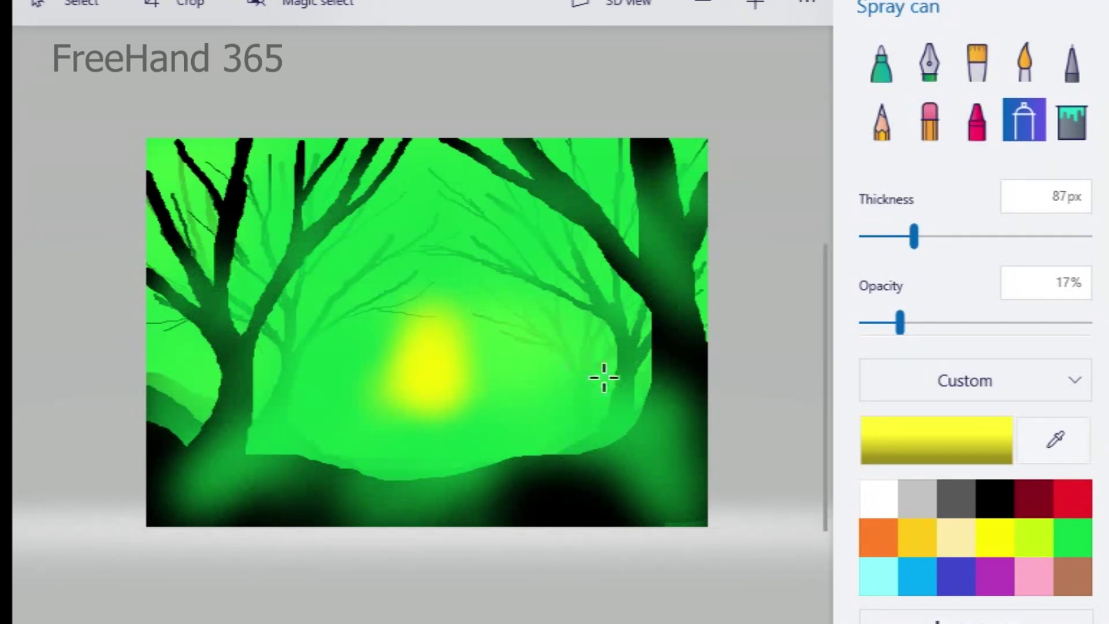
left_click(878, 499)
left_click_drag(427, 350, 419, 345)
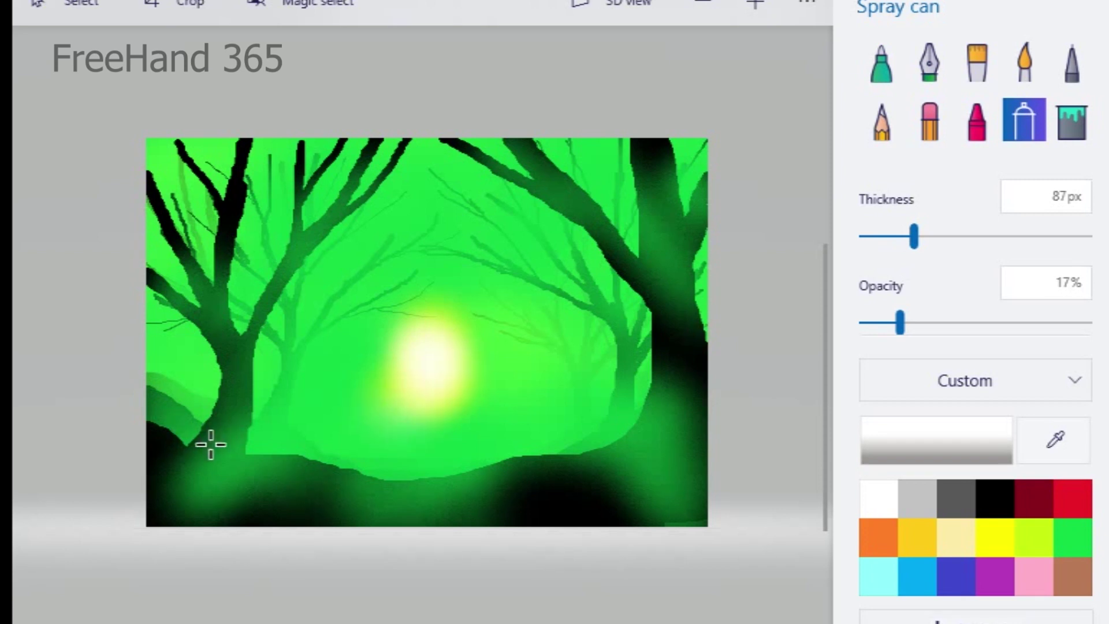
key("ctrl+z")
key("ctrl+z")
Step: Spray lime around the yellow glow and down over the ground, and soften its lower part with green
left_click(1033, 537)
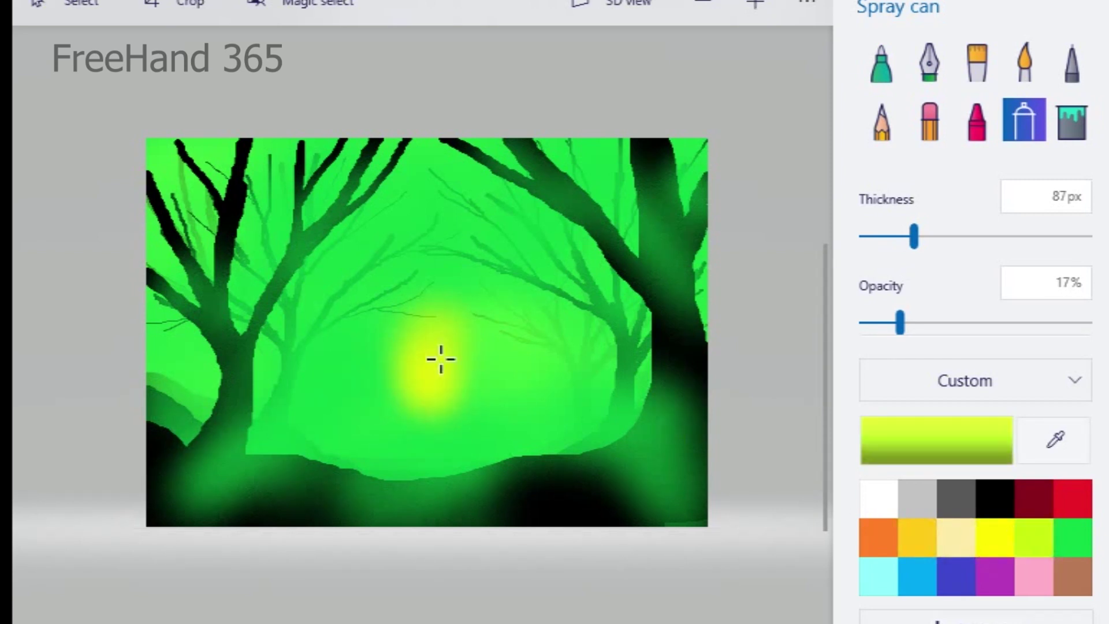
mouse_move(392, 438)
left_mouse_down()
mouse_move(425, 385)
mouse_move(428, 349)
mouse_move(447, 404)
left_mouse_up()
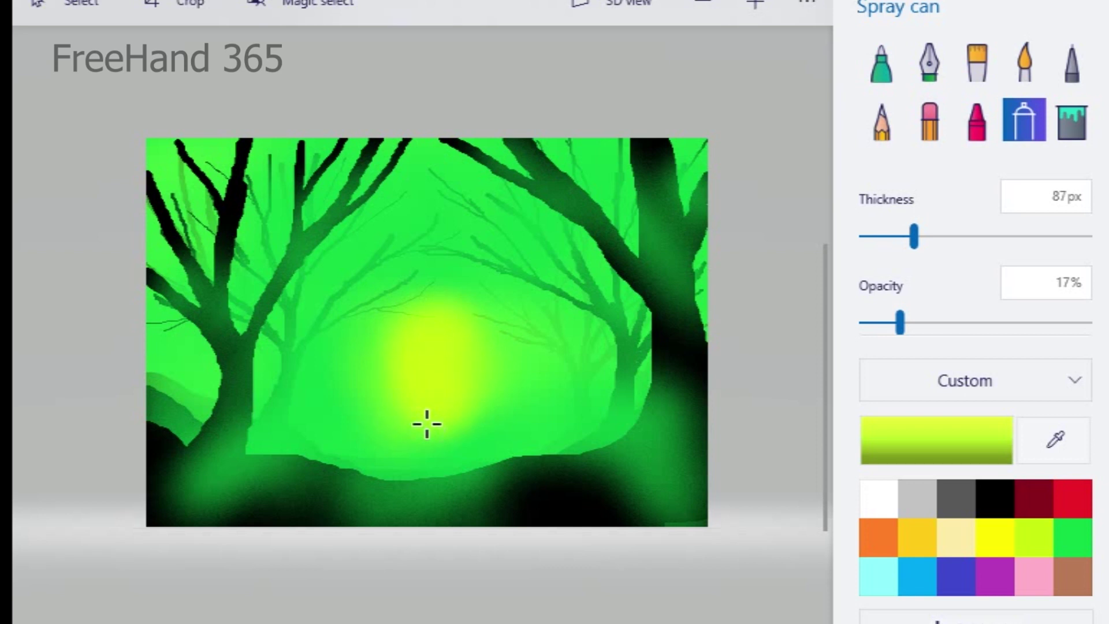
mouse_move(427, 360)
left_mouse_down()
mouse_move(413, 389)
mouse_move(445, 441)
mouse_move(409, 435)
mouse_move(401, 450)
mouse_move(385, 424)
mouse_move(417, 449)
mouse_move(392, 453)
mouse_move(375, 481)
mouse_move(361, 436)
mouse_move(414, 497)
mouse_move(357, 503)
mouse_move(379, 527)
left_mouse_up()
left_click(1060, 540)
mouse_move(375, 443)
left_mouse_down()
mouse_move(393, 537)
mouse_move(456, 538)
mouse_move(481, 448)
mouse_move(476, 408)
mouse_move(397, 504)
mouse_move(426, 437)
mouse_move(403, 414)
mouse_move(454, 448)
left_mouse_up()
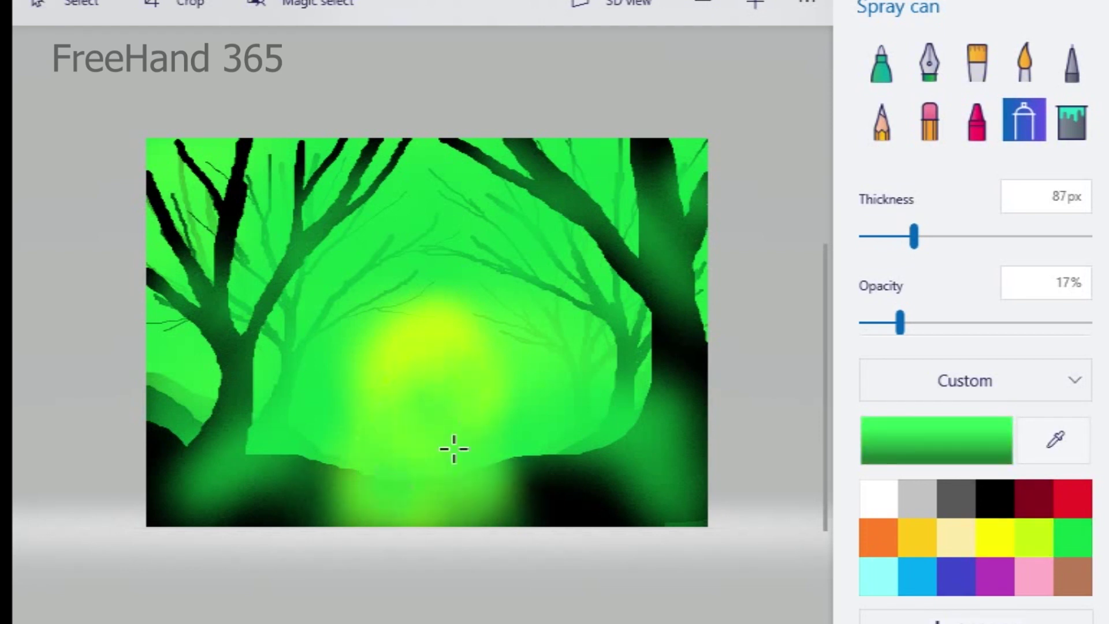
Step: Spray green over the centre of the yellow glow at 87 px and 17% opacity to soften it
left_click_drag(451, 351, 444, 376)
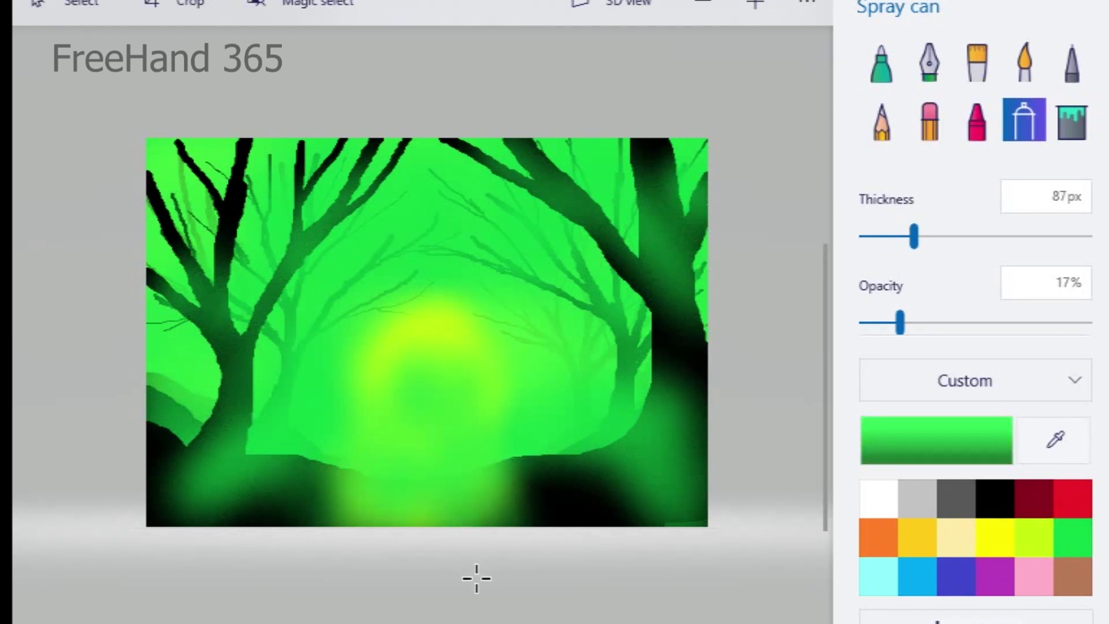
scroll(408, 360, "up", 1)
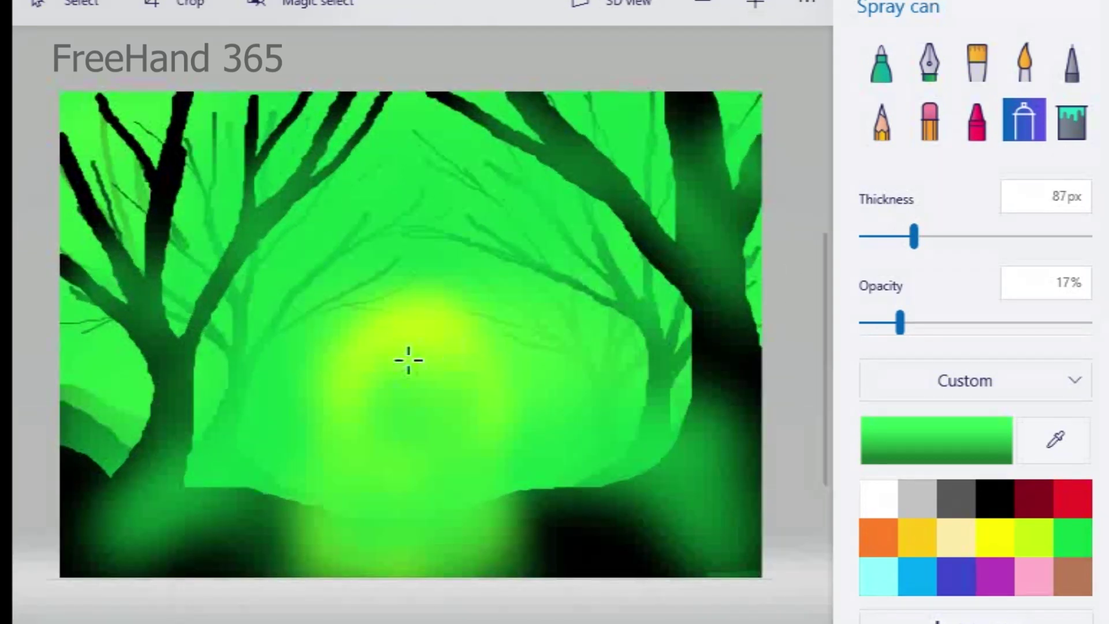
Step: Switch to a black Pixel pen with 9 px thickness for painting a silhouette in front of the glow
left_click(1071, 61)
left_click(995, 498)
left_click_drag(377, 480, 376, 618)
key("ctrl+z")
scroll(396, 508, "down", 1)
left_click(881, 237)
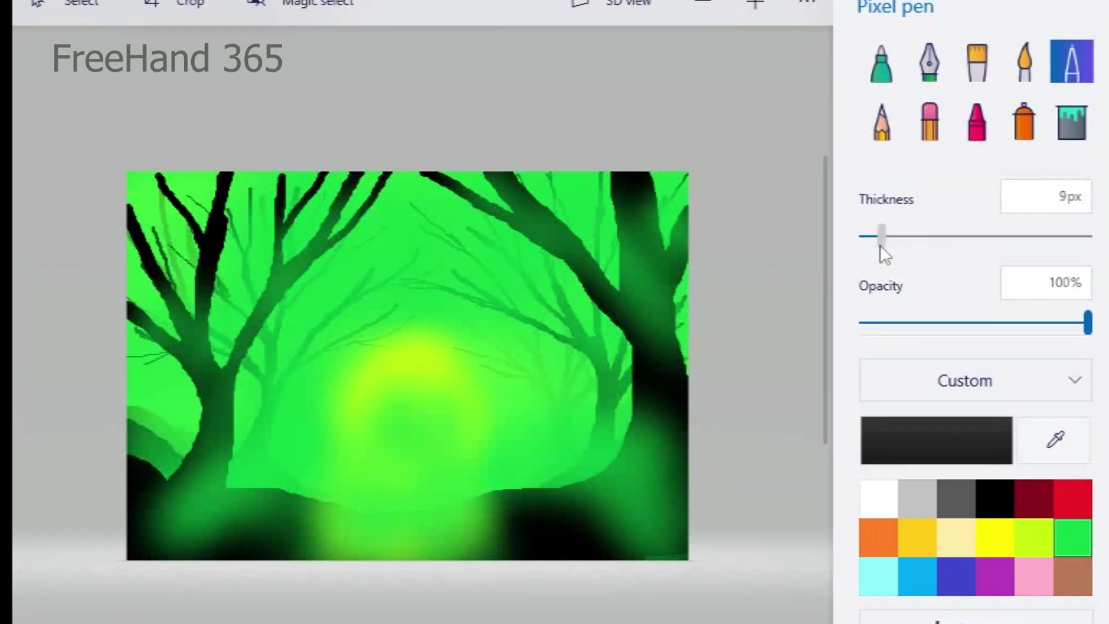
mouse_move(351, 488)
left_mouse_down()
mouse_move(379, 569)
mouse_move(381, 484)
mouse_move(384, 520)
left_mouse_up()
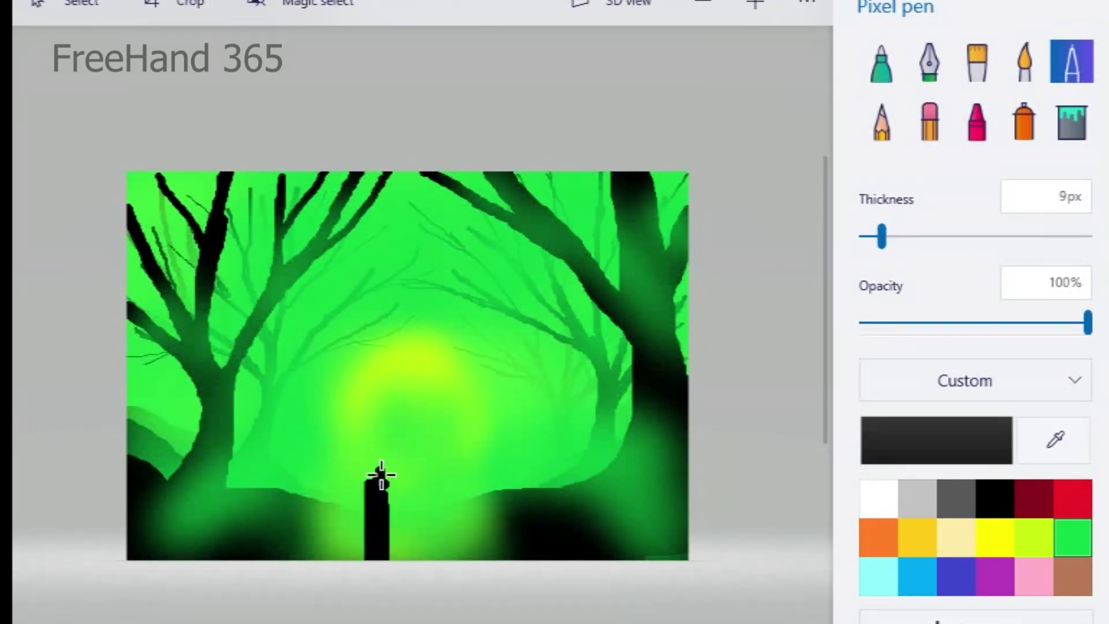
key("ctrl+z")
key("ctrl+z")
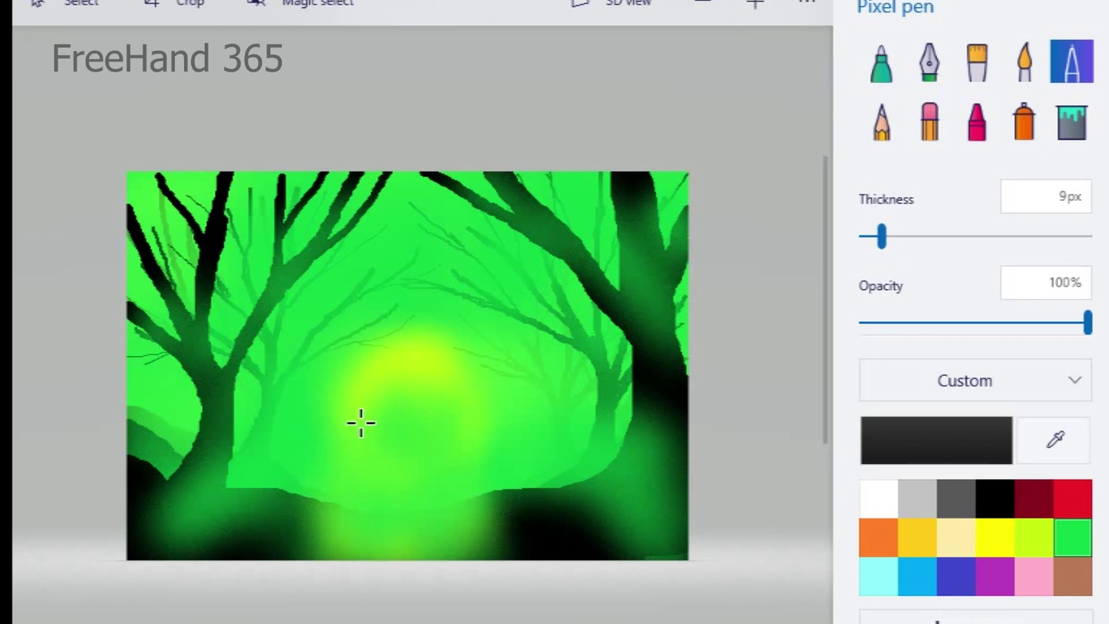
Step: Paint the solid black torso of a standing figure in front of the yellow glow, undoing stray strokes
mouse_move(365, 425)
left_mouse_down()
mouse_move(366, 459)
mouse_move(387, 458)
mouse_move(394, 421)
mouse_move(372, 418)
mouse_move(371, 449)
mouse_move(383, 439)
mouse_move(372, 432)
mouse_move(391, 441)
mouse_move(365, 454)
mouse_move(366, 536)
mouse_move(367, 457)
mouse_move(382, 442)
mouse_move(361, 448)
mouse_move(362, 466)
mouse_move(415, 473)
mouse_move(367, 455)
mouse_move(403, 452)
mouse_move(402, 410)
mouse_move(369, 409)
mouse_move(367, 427)
mouse_move(382, 414)
mouse_move(367, 415)
mouse_move(389, 441)
mouse_move(404, 418)
left_mouse_up()
key("ctrl+z")
key("ctrl+z")
key("ctrl+z")
key("ctrl+z")
key("ctrl+z")
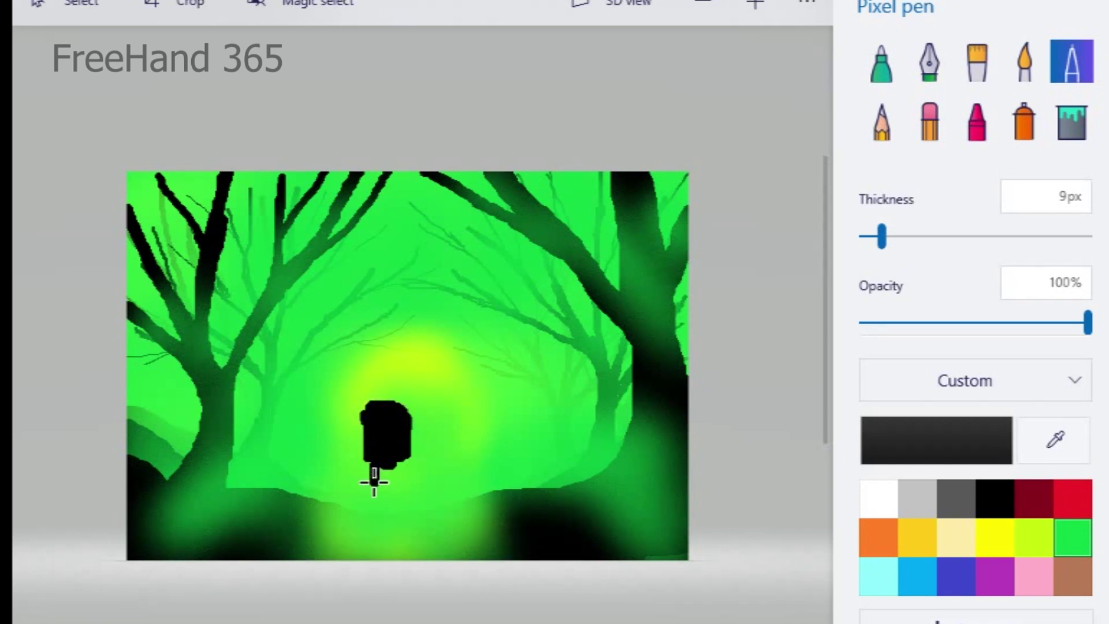
Step: Extend the figure's torso at the hem and paint two black legs down to the lower edge of the painting
left_click_drag(371, 511, 367, 547)
key("ctrl+z")
left_click_drag(374, 469, 372, 549)
key("ctrl+z")
mouse_move(403, 465)
left_mouse_down()
mouse_move(389, 458)
mouse_move(372, 470)
mouse_move(369, 522)
left_mouse_up()
key("ctrl+z")
left_click_drag(372, 463, 367, 540)
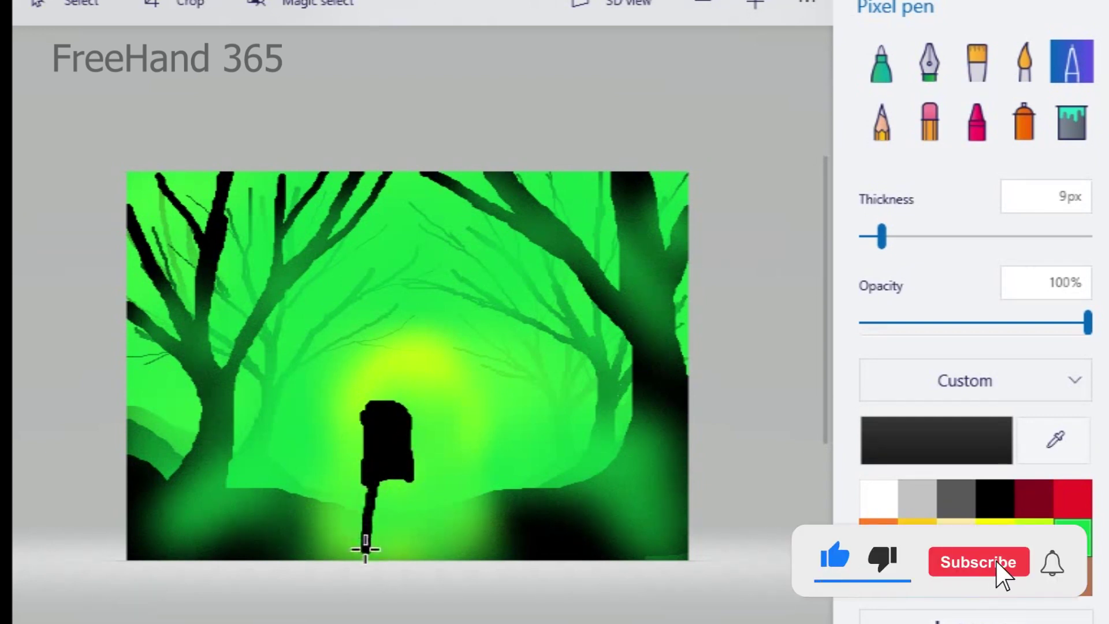
key("ctrl+z")
mouse_move(373, 484)
left_mouse_down()
mouse_move(376, 552)
mouse_move(381, 529)
mouse_move(373, 481)
mouse_move(365, 554)
left_mouse_up()
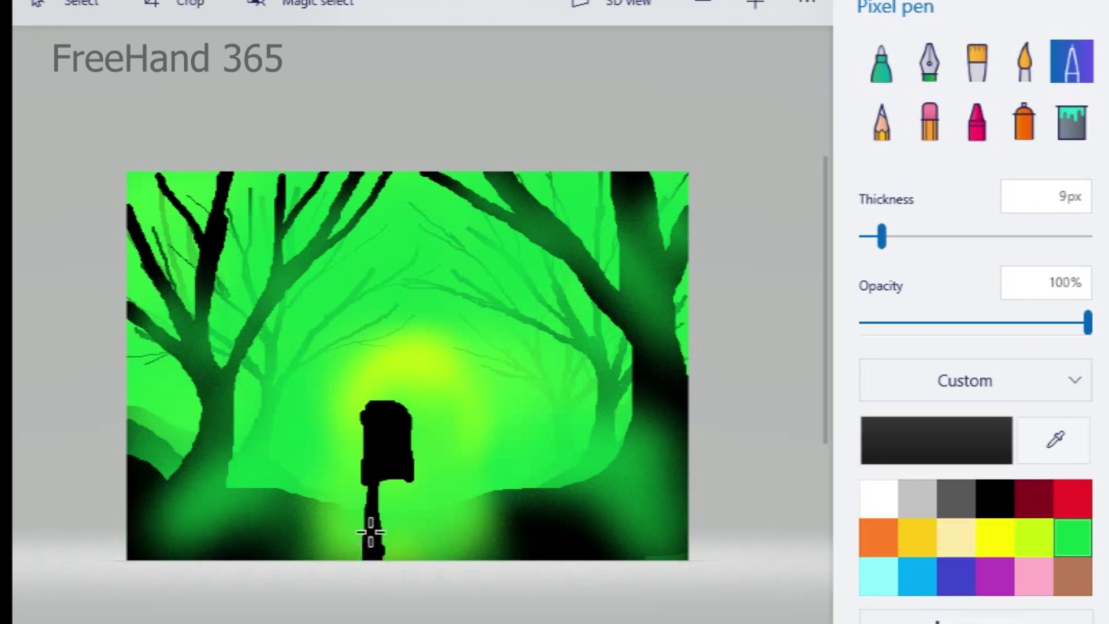
mouse_move(380, 487)
left_mouse_down()
mouse_move(390, 494)
mouse_move(391, 483)
mouse_move(401, 540)
mouse_move(405, 481)
left_mouse_up()
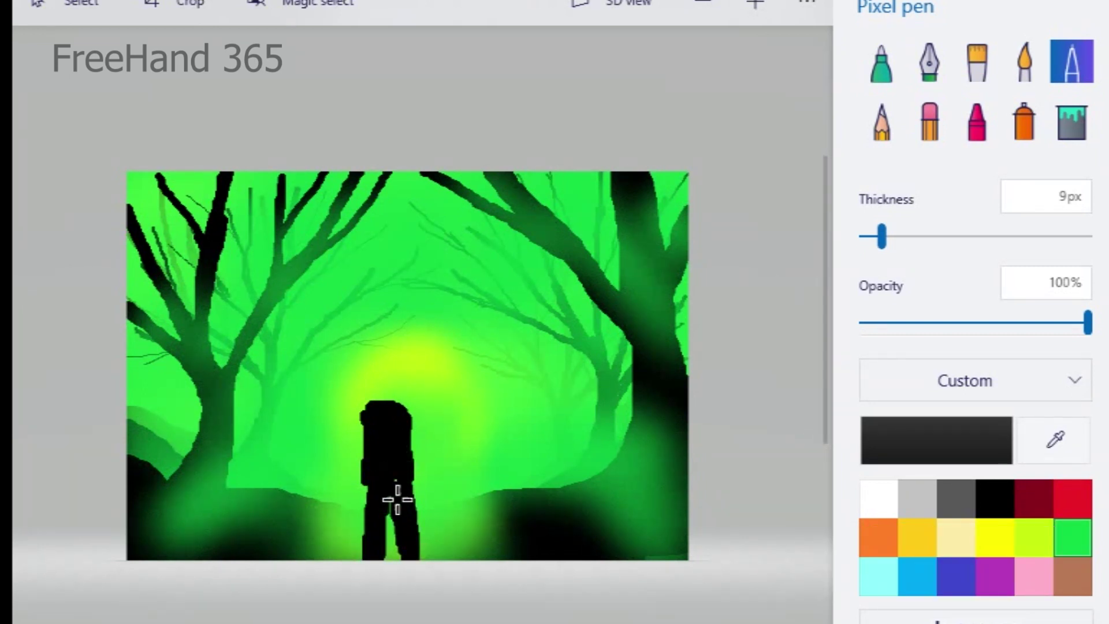
Step: Paint both of the figure's arms hanging close along the torso with the black Pixel pen at 7 px
left_click_drag(870, 239, 877, 241)
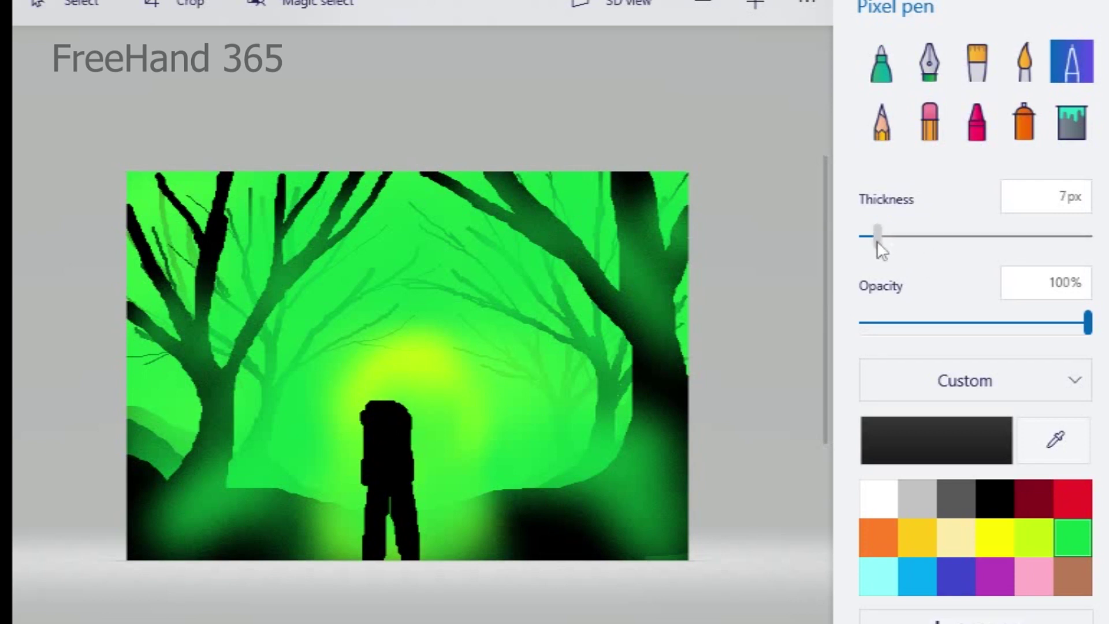
left_click_drag(412, 415, 427, 447)
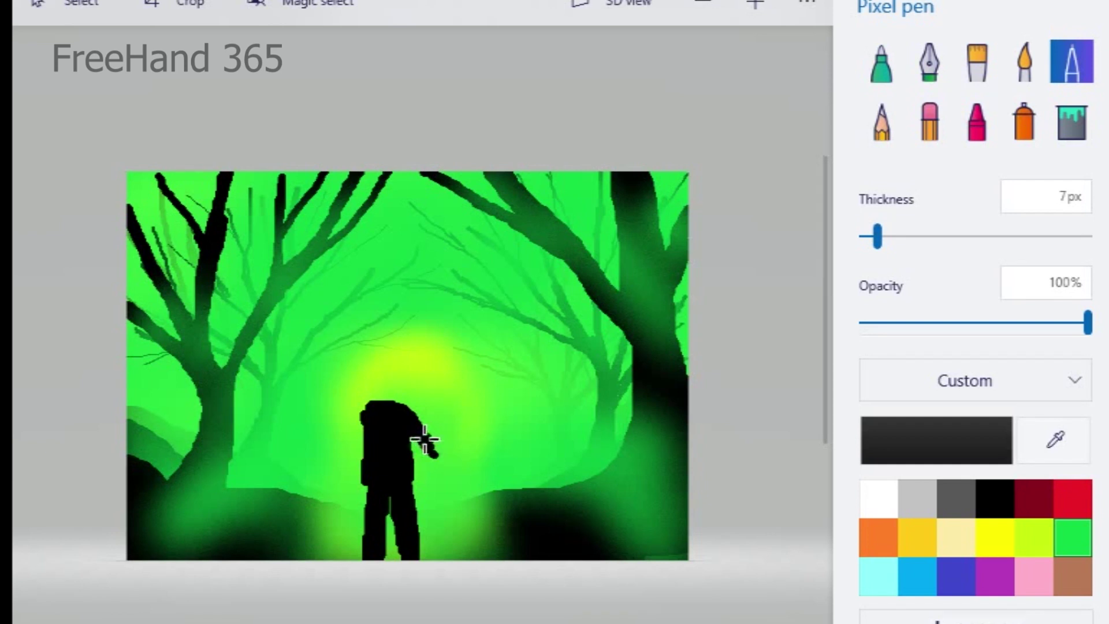
mouse_move(363, 407)
left_mouse_down()
mouse_move(339, 445)
mouse_move(364, 426)
mouse_move(312, 456)
mouse_move(387, 419)
left_mouse_up()
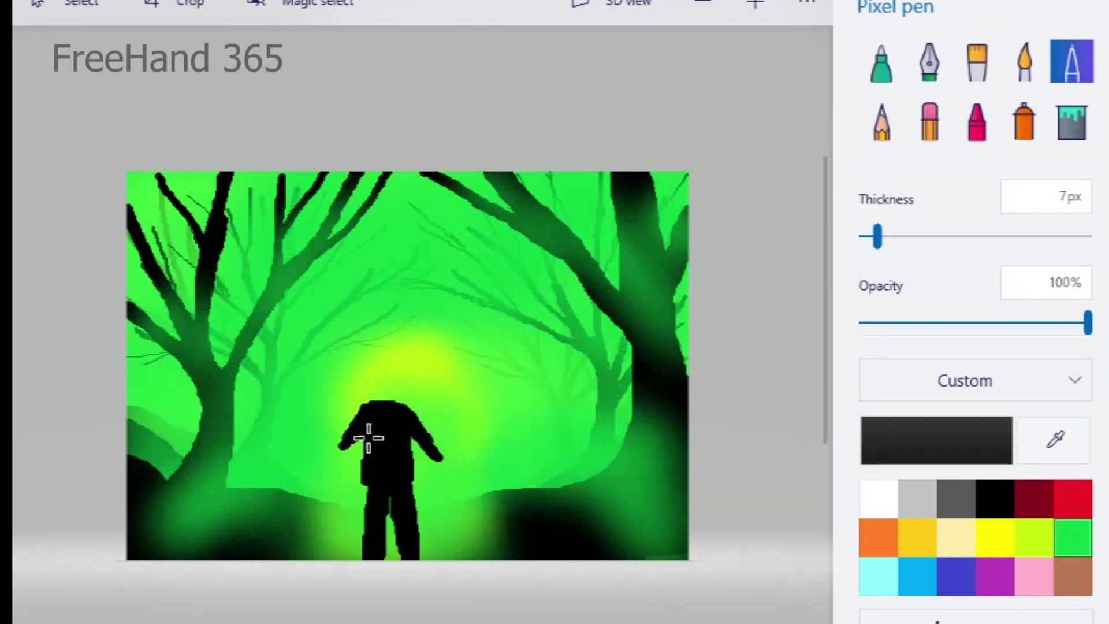
key("ctrl+z")
key("ctrl+z")
left_click_drag(361, 417, 344, 483)
key("ctrl+z")
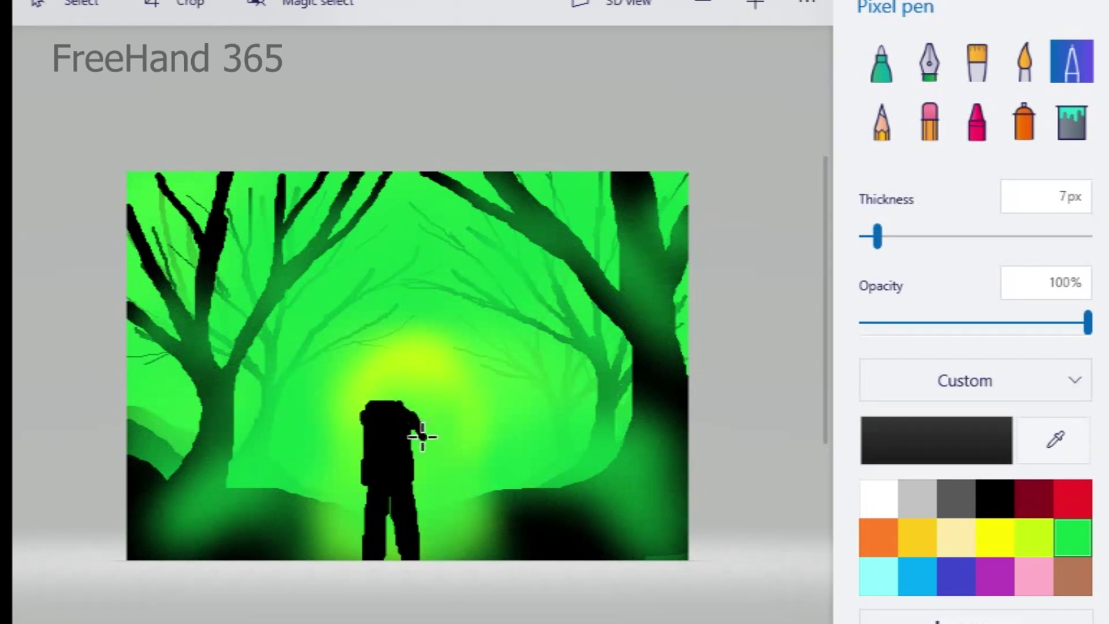
left_click_drag(415, 426, 421, 469)
left_click_drag(412, 416, 426, 464)
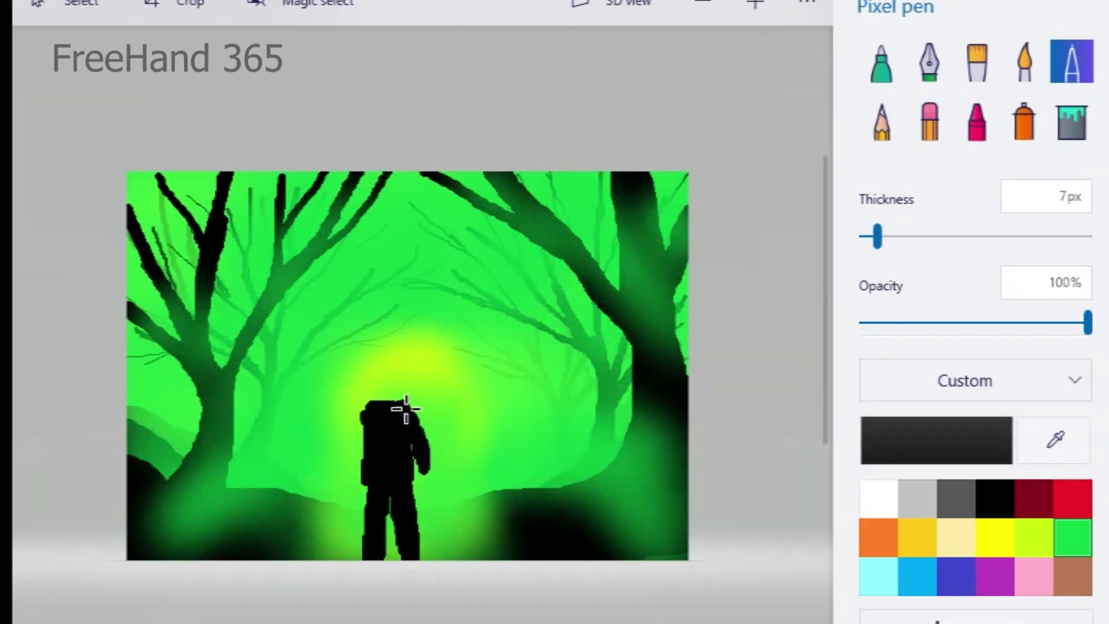
mouse_move(364, 422)
left_mouse_down()
mouse_move(359, 460)
mouse_move(366, 426)
mouse_move(410, 430)
left_mouse_up()
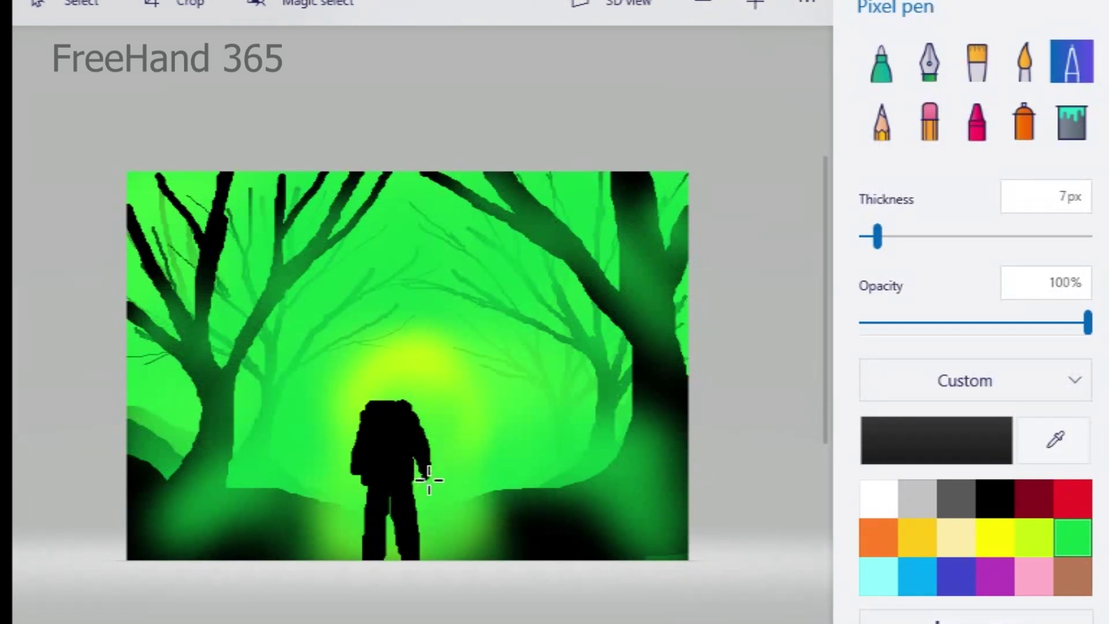
Step: Paint the figure's head and hands in black, and a short flashlight pointing outward from the right hand
left_click_drag(427, 478, 358, 485)
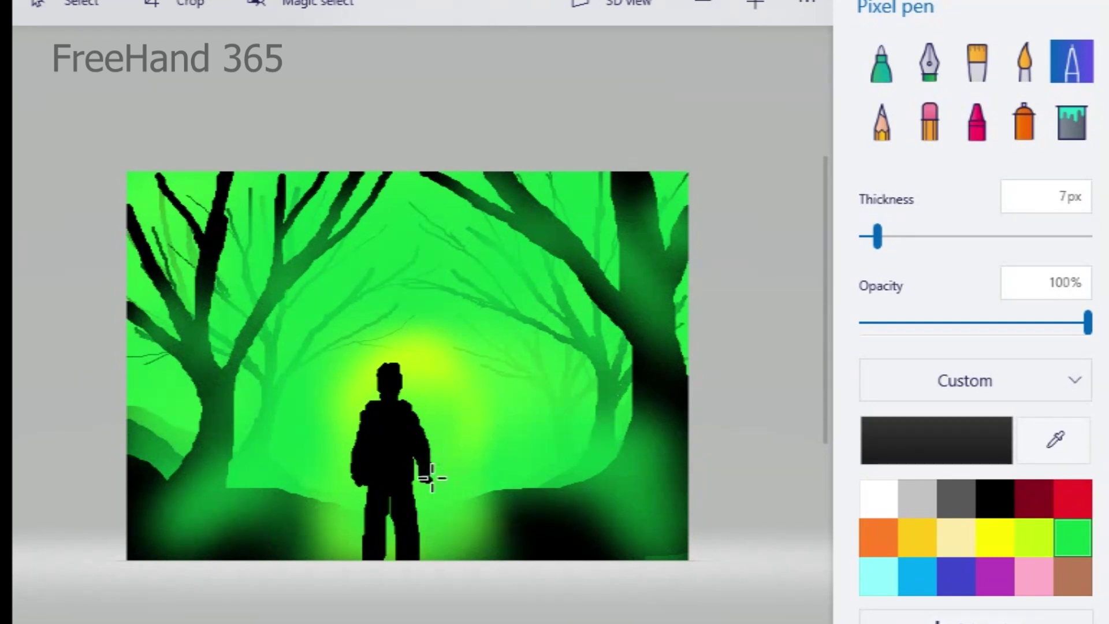
left_click_drag(428, 479, 435, 472)
left_click_drag(445, 468, 440, 475)
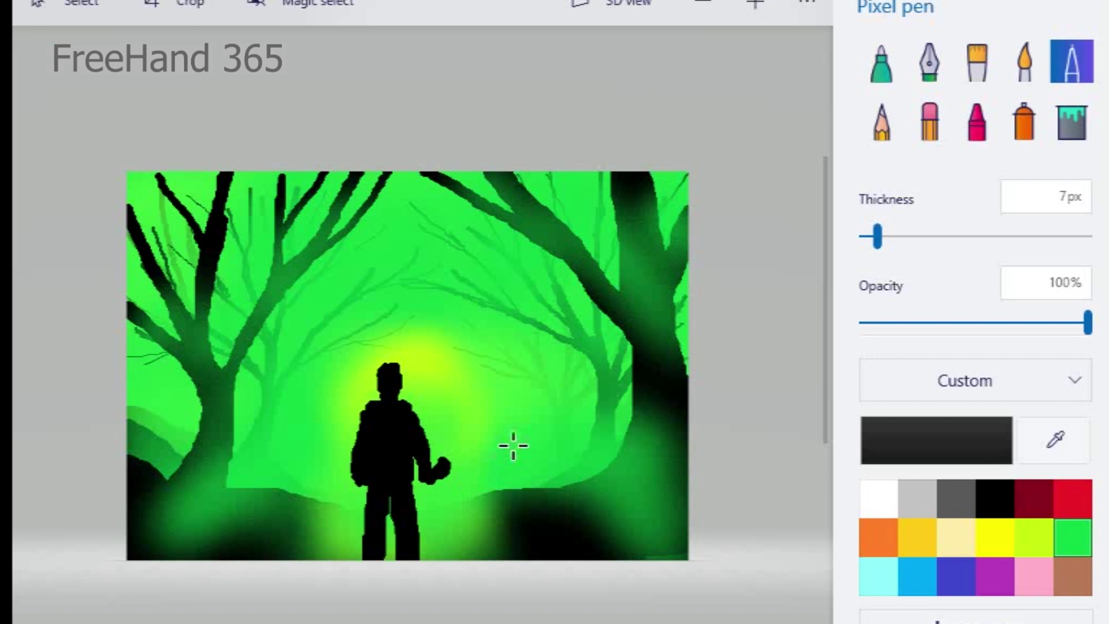
key("ctrl+z")
key("ctrl+z")
Step: Draw a short black 10 px line shape slanting up from the figure's right hand to straighten the flashlight
left_click(306, 1)
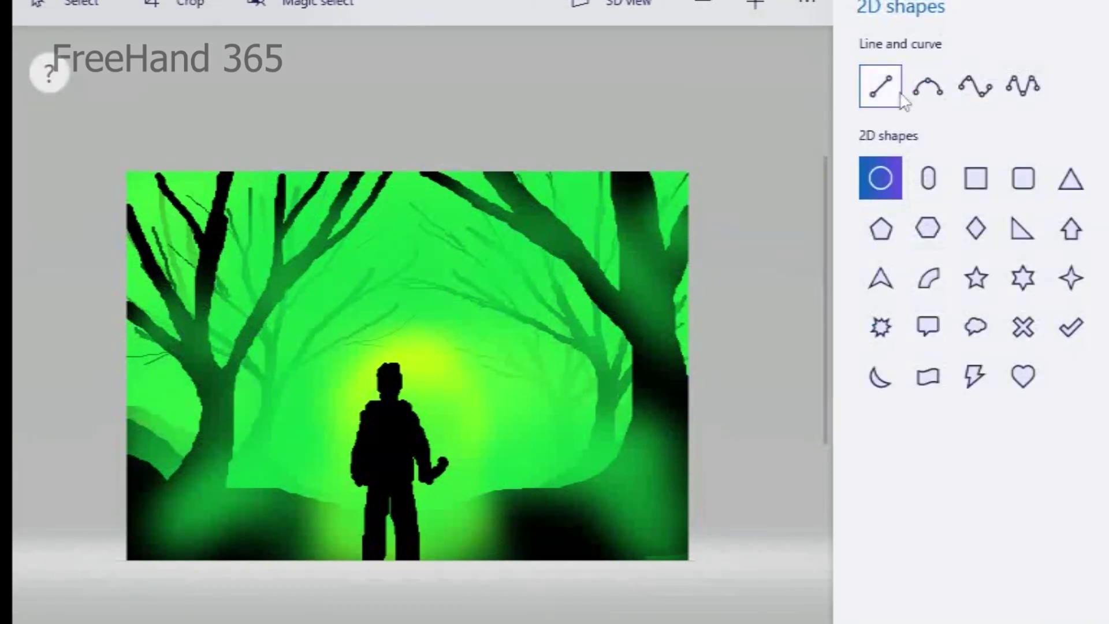
left_click(880, 87)
left_click_drag(427, 482, 438, 460)
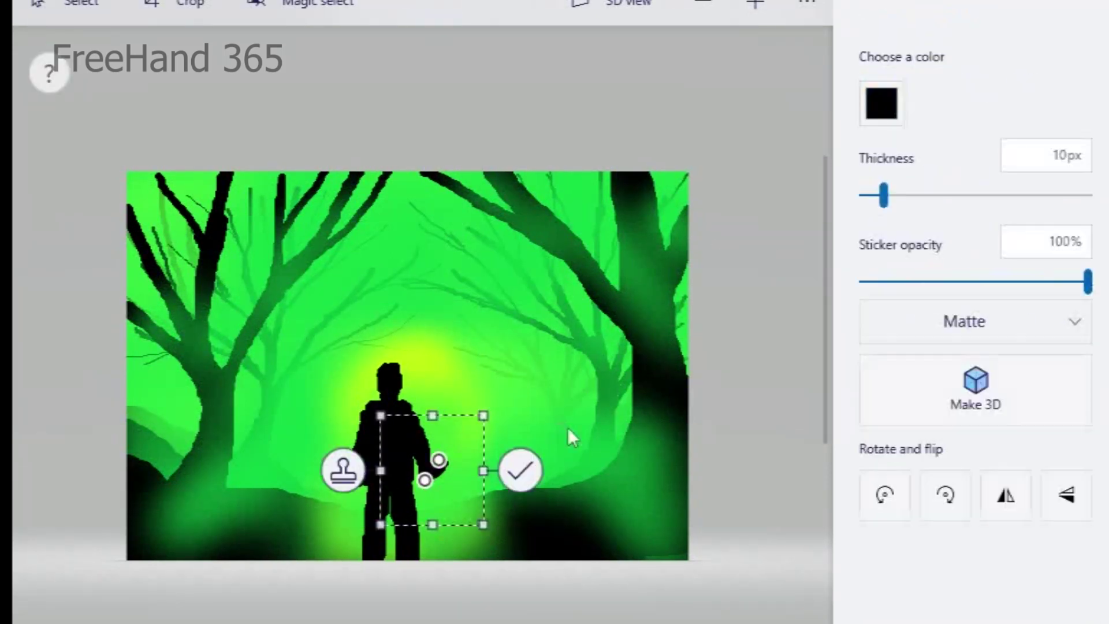
left_click(567, 427)
Step: Spray a yellow light beam from the flashlight up to the large right tree at 87 px and 17% opacity
key("b")
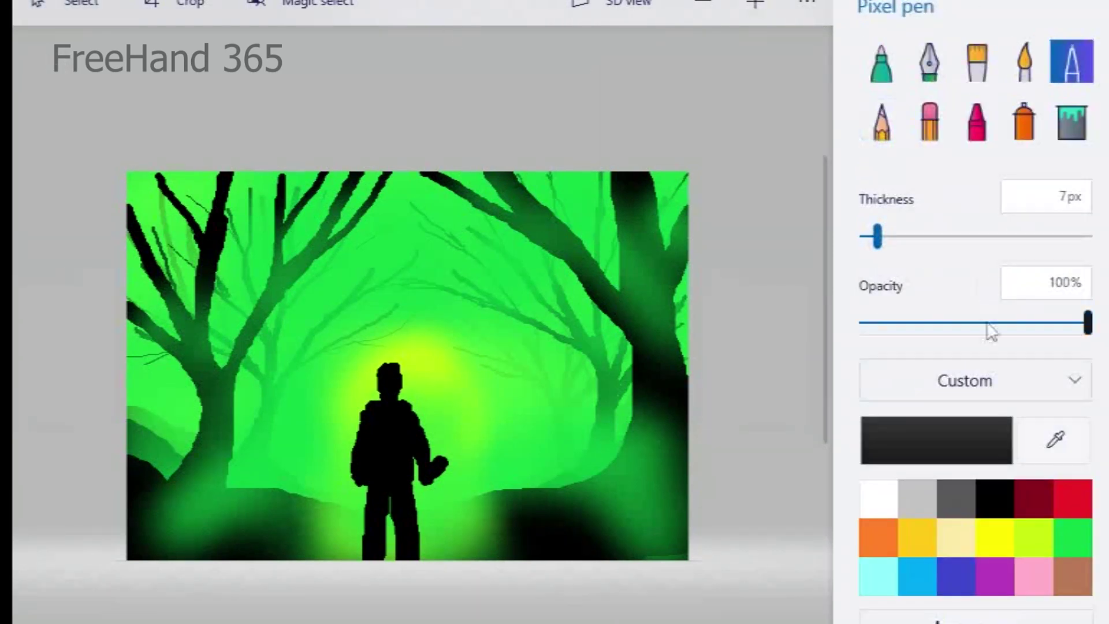
left_click(1010, 546)
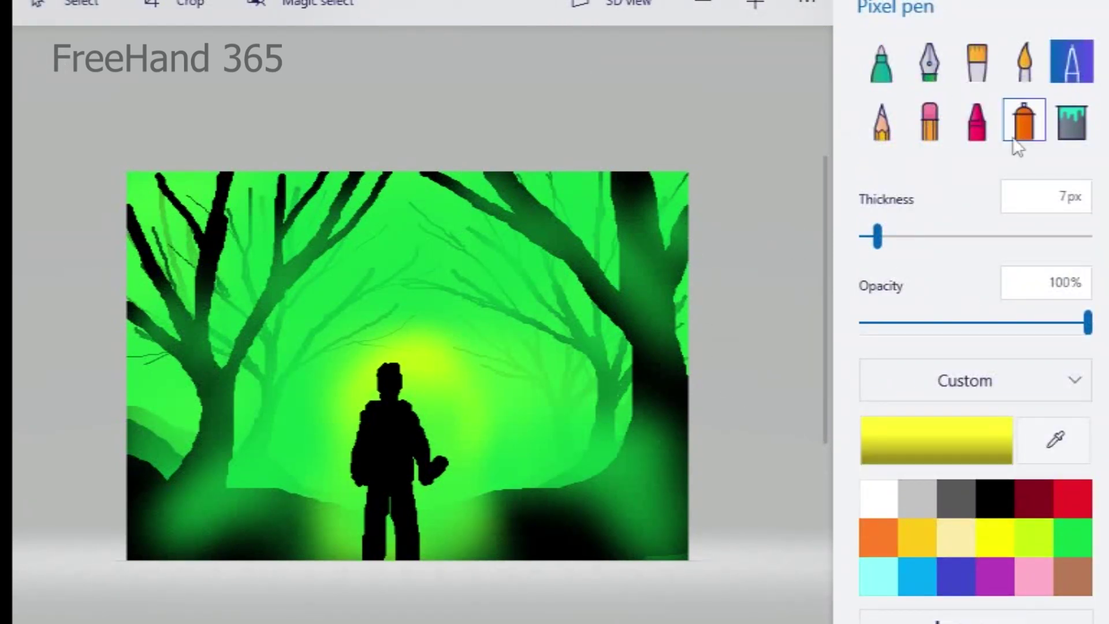
left_click(1015, 139)
mouse_move(435, 461)
left_mouse_down()
mouse_move(517, 359)
mouse_move(538, 387)
mouse_move(502, 379)
mouse_move(448, 460)
mouse_move(492, 394)
left_mouse_up()
mouse_move(468, 449)
left_mouse_down()
mouse_move(485, 386)
mouse_move(488, 413)
mouse_move(612, 235)
mouse_move(544, 356)
mouse_move(615, 260)
mouse_move(542, 370)
mouse_move(495, 393)
mouse_move(610, 270)
mouse_move(504, 388)
mouse_move(606, 242)
mouse_move(515, 333)
mouse_move(474, 434)
mouse_move(487, 406)
mouse_move(615, 335)
mouse_move(656, 272)
mouse_move(464, 454)
mouse_move(576, 324)
mouse_move(572, 333)
mouse_move(626, 228)
mouse_move(463, 461)
mouse_move(642, 280)
mouse_move(698, 175)
mouse_move(596, 255)
mouse_move(455, 441)
mouse_move(569, 171)
mouse_move(465, 404)
mouse_move(579, 209)
mouse_move(462, 412)
mouse_move(492, 423)
mouse_move(513, 335)
mouse_move(515, 367)
mouse_move(475, 404)
mouse_move(511, 333)
mouse_move(423, 449)
mouse_move(514, 384)
mouse_move(536, 412)
mouse_move(638, 367)
mouse_move(725, 285)
mouse_move(661, 320)
mouse_move(652, 270)
mouse_move(733, 250)
left_mouse_up()
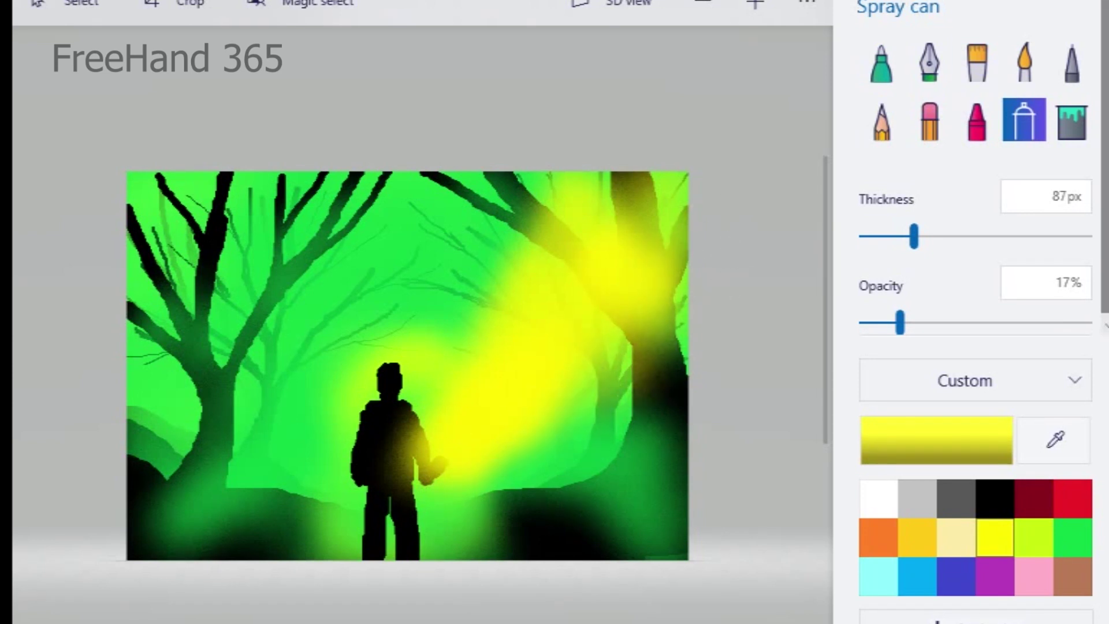
left_click(381, 1)
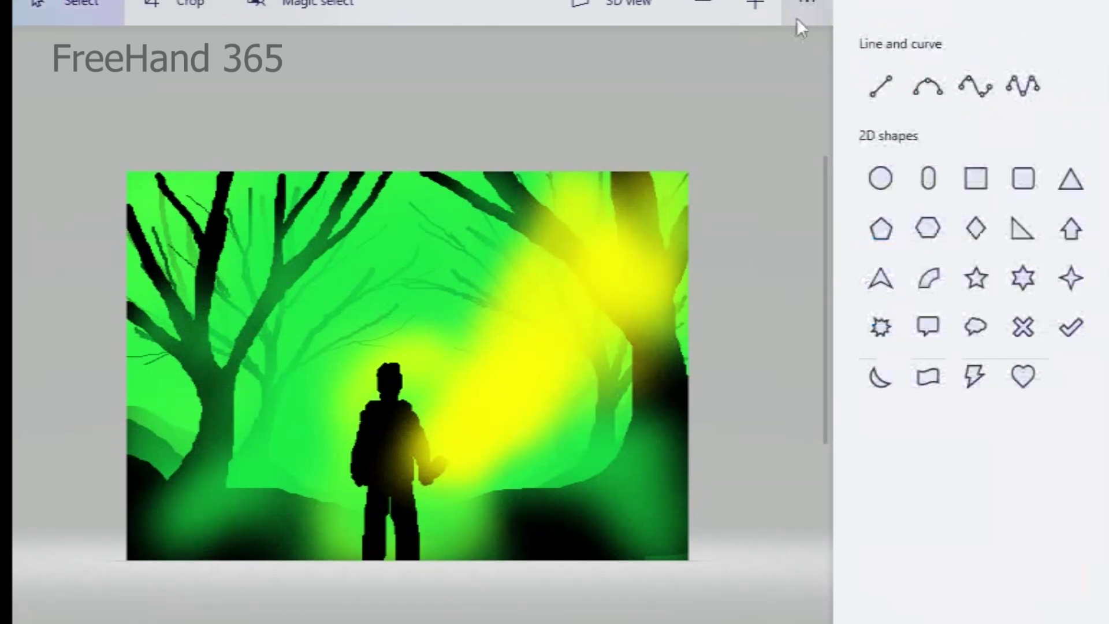
left_click(884, 89)
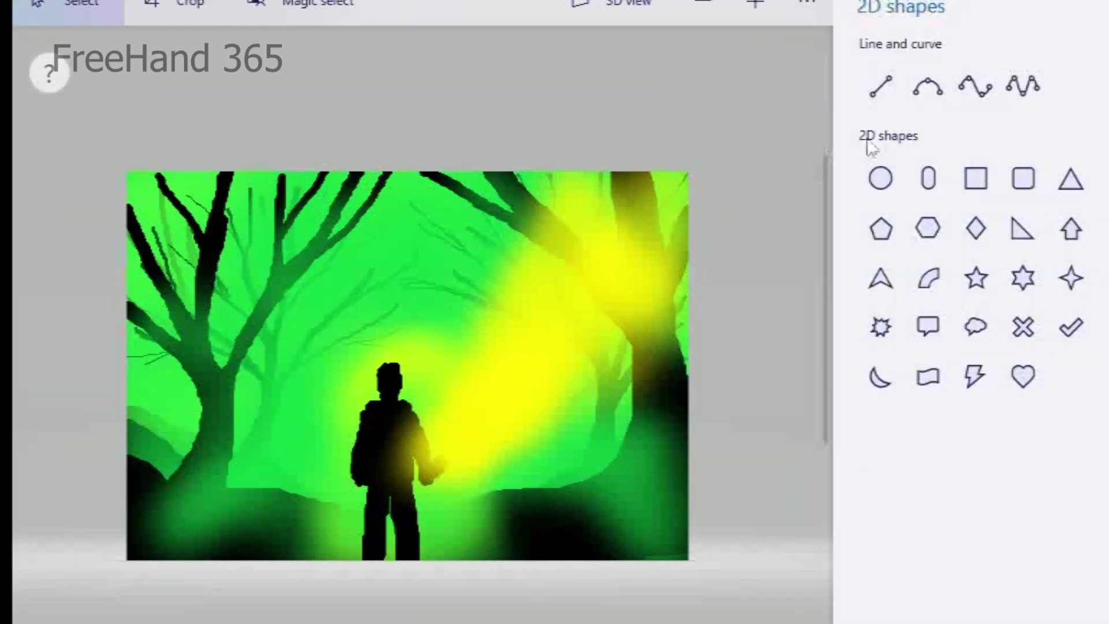
left_click_drag(427, 479, 427, 479)
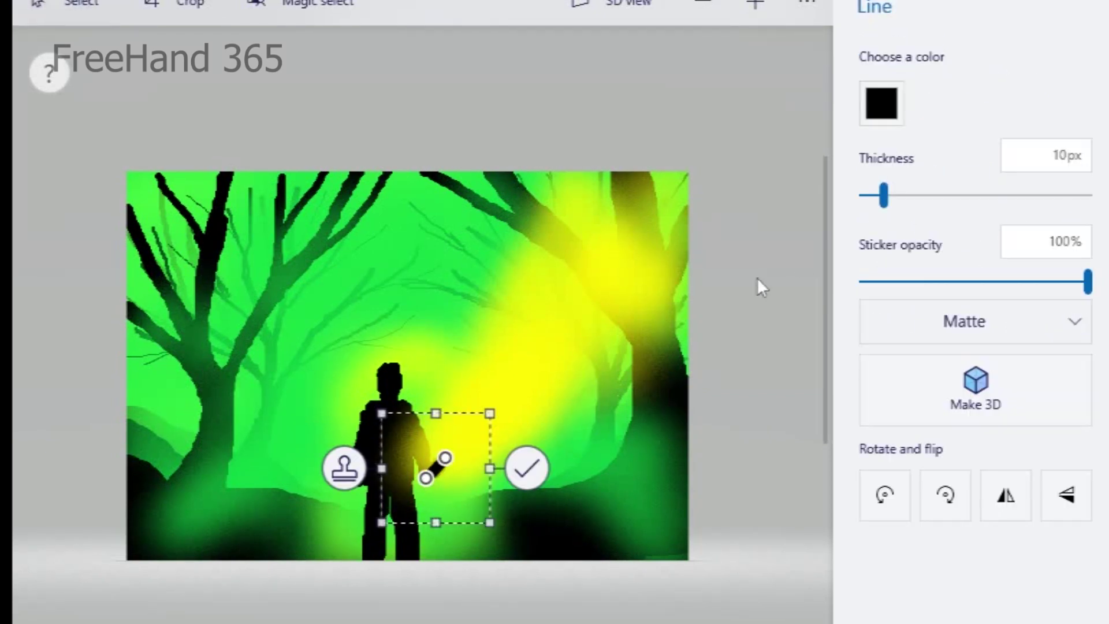
left_click_drag(885, 197, 869, 196)
left_click(745, 252)
key("ctrl+z")
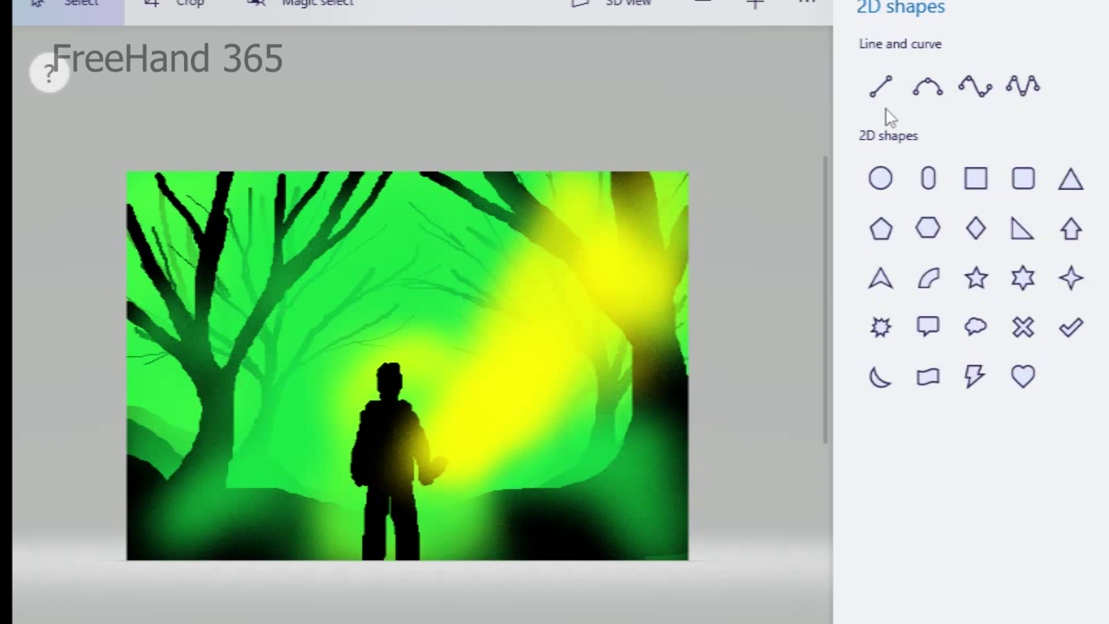
left_click(881, 87)
left_click_drag(424, 475, 435, 454)
left_click(745, 252)
left_click(881, 92)
left_click(527, 446)
left_click(1073, 538)
mouse_move(445, 480)
left_mouse_down()
mouse_move(414, 448)
mouse_move(414, 428)
left_mouse_up()
key("ctrl+z")
key("ctrl+z")
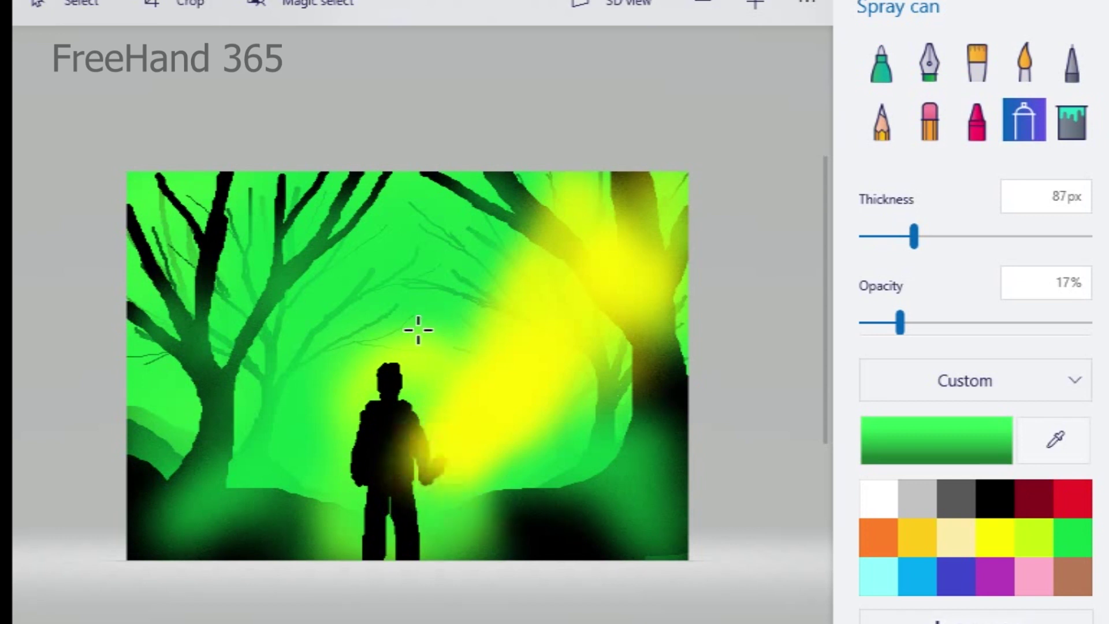
Step: Undo the wide outer yellow strokes and respray a narrower yellow beam from the flashlight to the large right tree's trunk
key("ctrl+z")
key("ctrl+z")
key("ctrl+z")
key("ctrl+z")
key("ctrl+z")
key("ctrl+z")
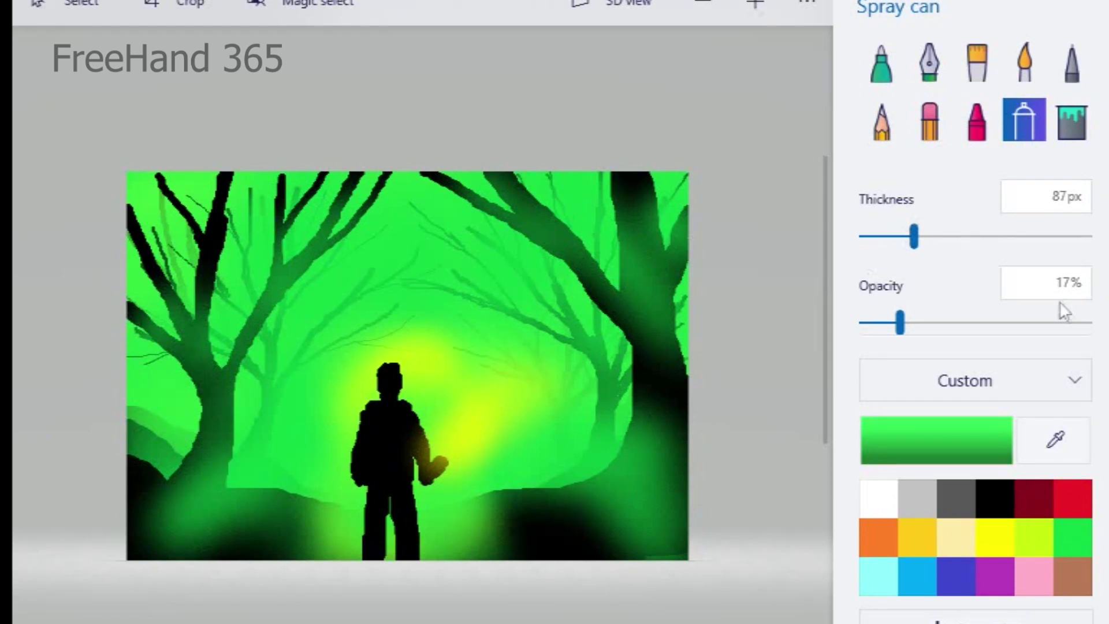
left_click(986, 540)
mouse_move(438, 459)
left_mouse_down()
mouse_move(589, 315)
mouse_move(484, 437)
mouse_move(571, 351)
mouse_move(475, 377)
mouse_move(529, 384)
mouse_move(513, 388)
mouse_move(547, 362)
mouse_move(479, 412)
mouse_move(564, 360)
mouse_move(605, 298)
mouse_move(660, 260)
mouse_move(621, 289)
mouse_move(630, 307)
mouse_move(502, 396)
left_mouse_up()
mouse_move(576, 325)
left_mouse_down()
mouse_move(617, 303)
mouse_move(634, 320)
mouse_move(615, 304)
left_mouse_up()
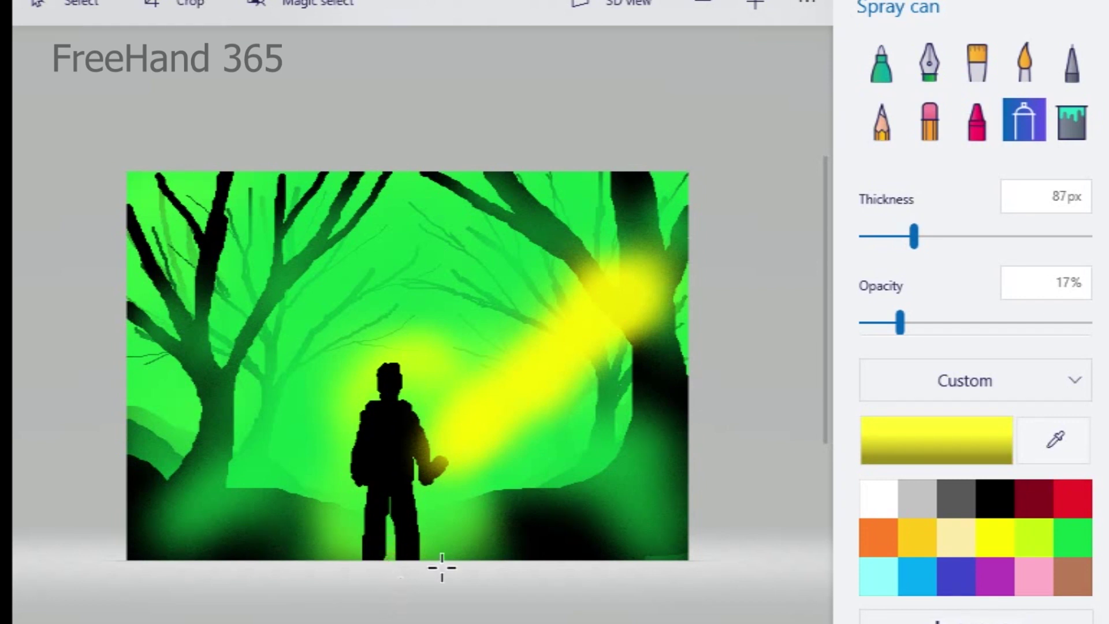
Step: Draw a tiny black butterfly with two antennae in the middle of the yellow beam using the Pixel pen at 1 px
left_click(994, 498)
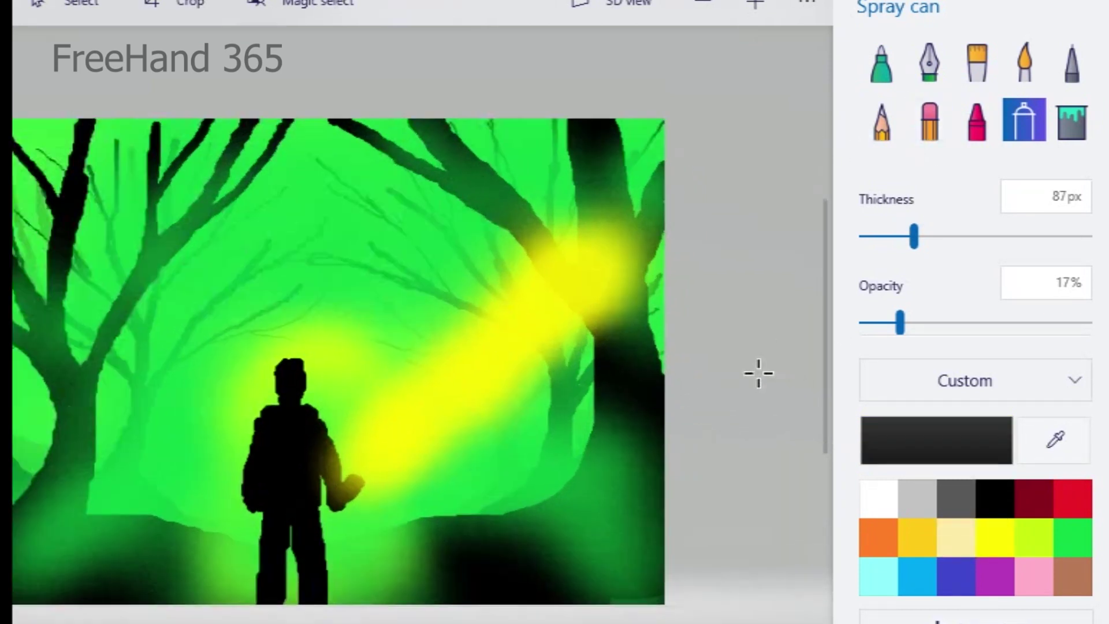
scroll(718, 421, "up", 4)
left_click(1057, 81)
left_click_drag(496, 343, 495, 346)
key("ctrl+z")
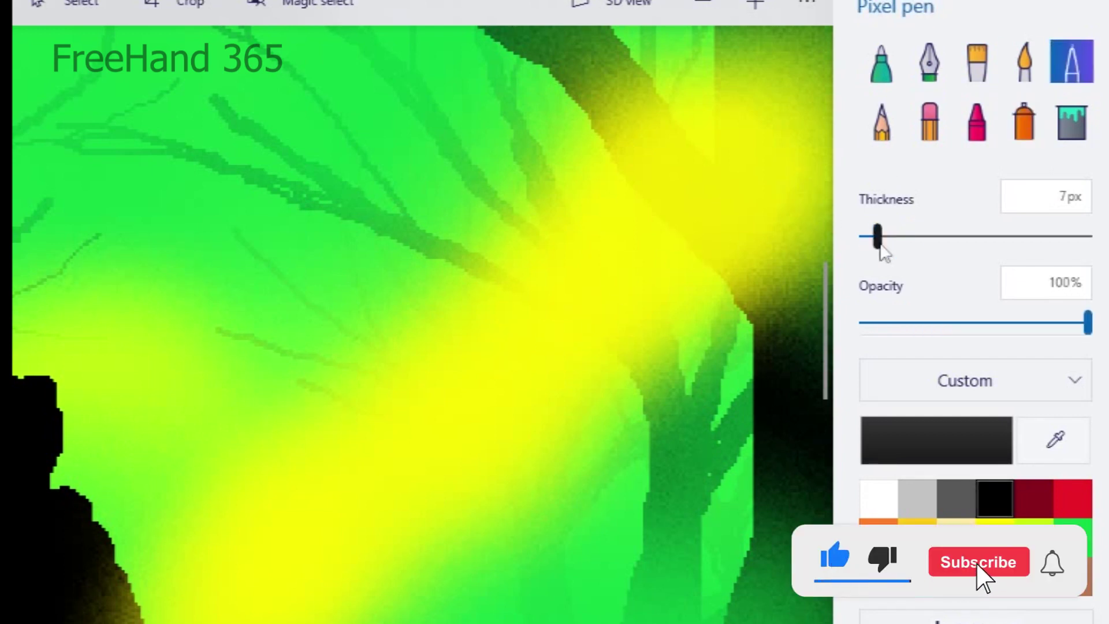
left_click_drag(878, 238, 860, 237)
mouse_move(494, 382)
left_mouse_down()
mouse_move(483, 366)
mouse_move(494, 382)
mouse_move(493, 370)
left_mouse_up()
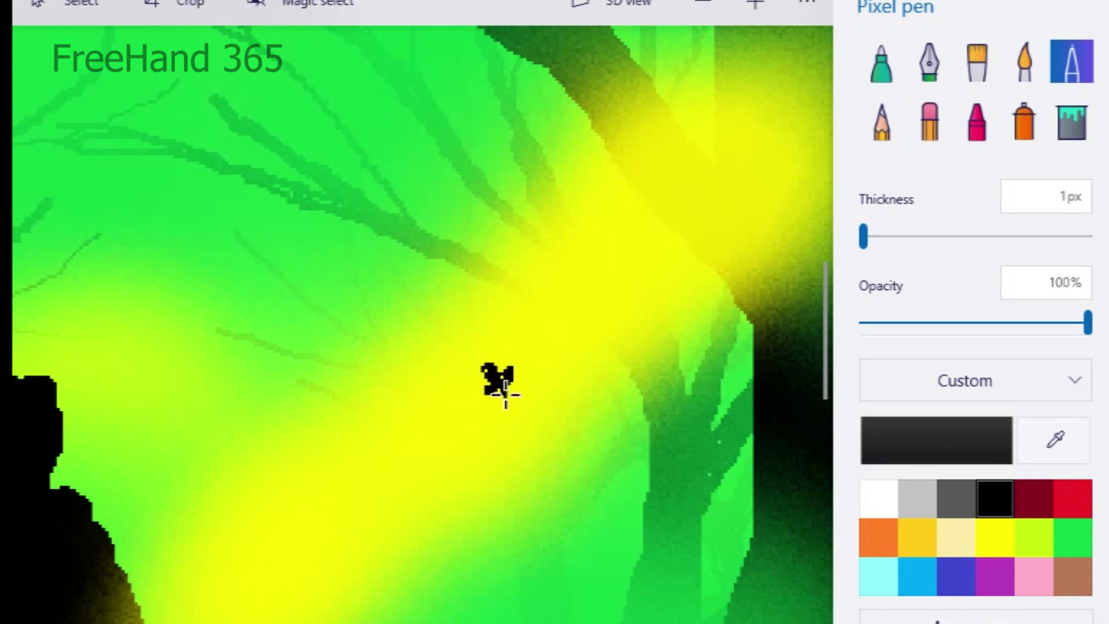
mouse_move(498, 362)
left_mouse_down()
mouse_move(484, 341)
mouse_move(509, 344)
left_mouse_up()
key("ctrl+z")
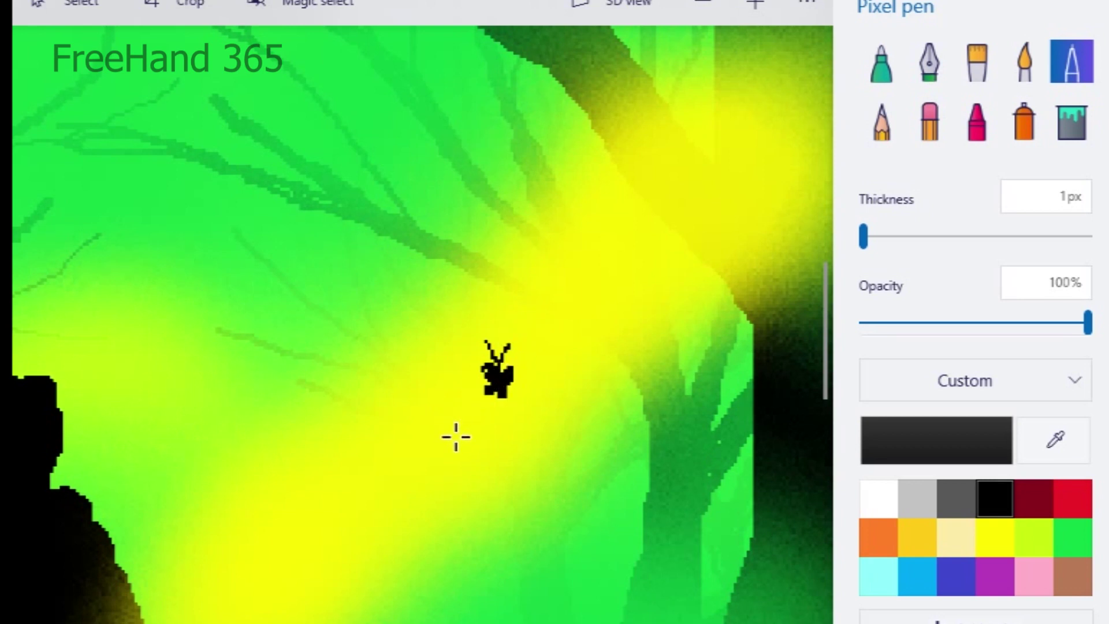